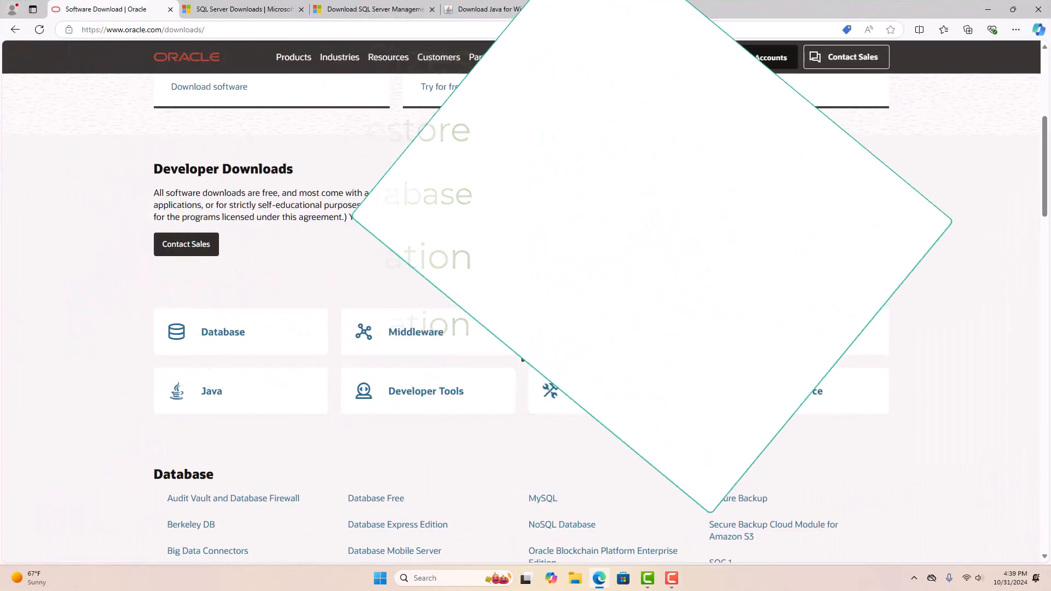
# - Scroll oracle.com/downloads back up to the Software Download header
pyautogui.scroll(1, 522, 344)
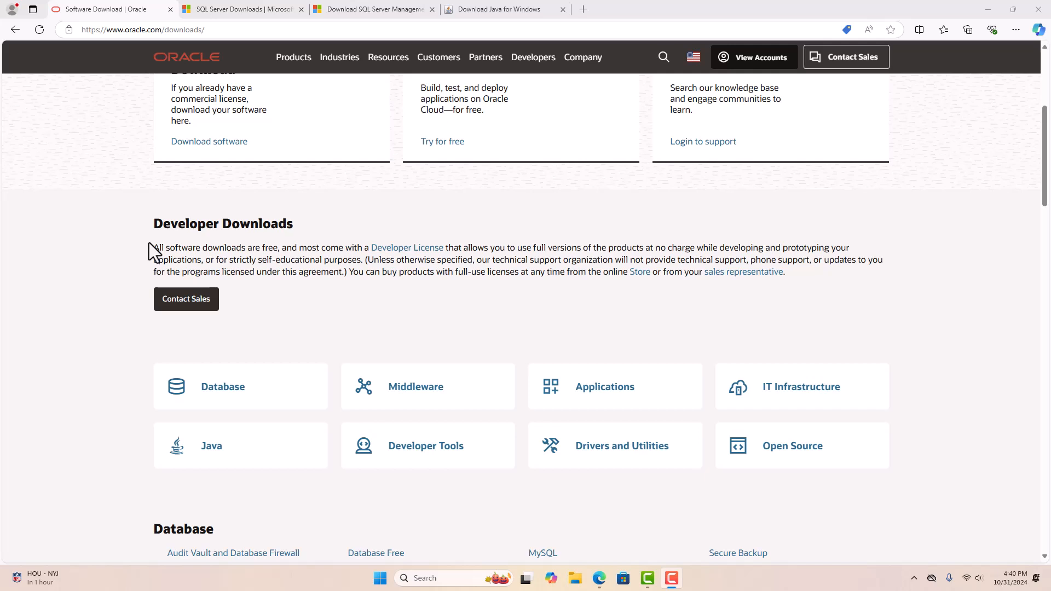
pyautogui.scroll(5, 148, 242)
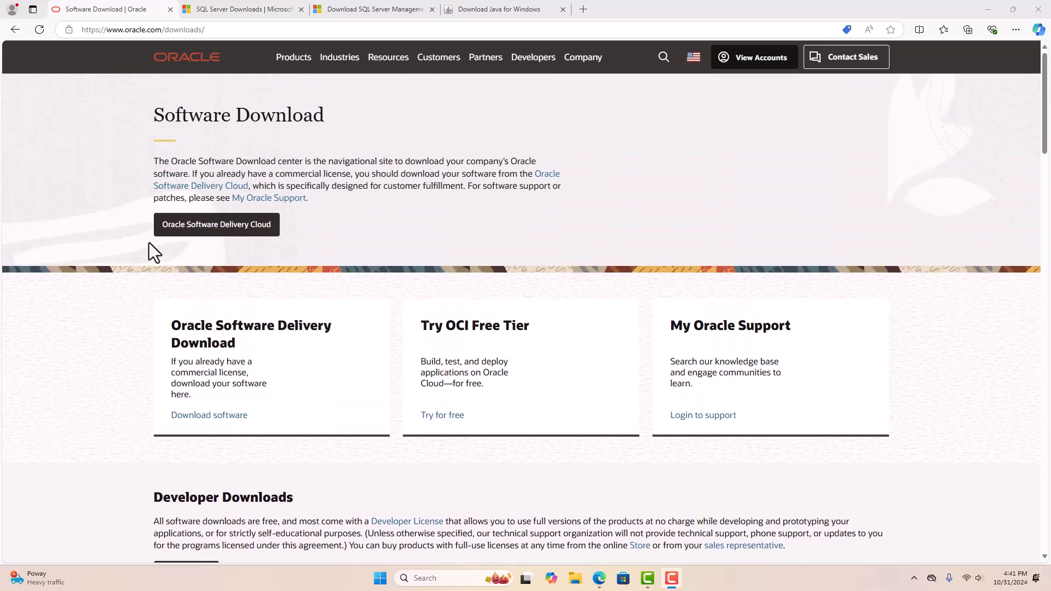
# - Open Oracle Software Delivery Cloud and sign in with the Oracle account username and password
pyautogui.click(204, 244)
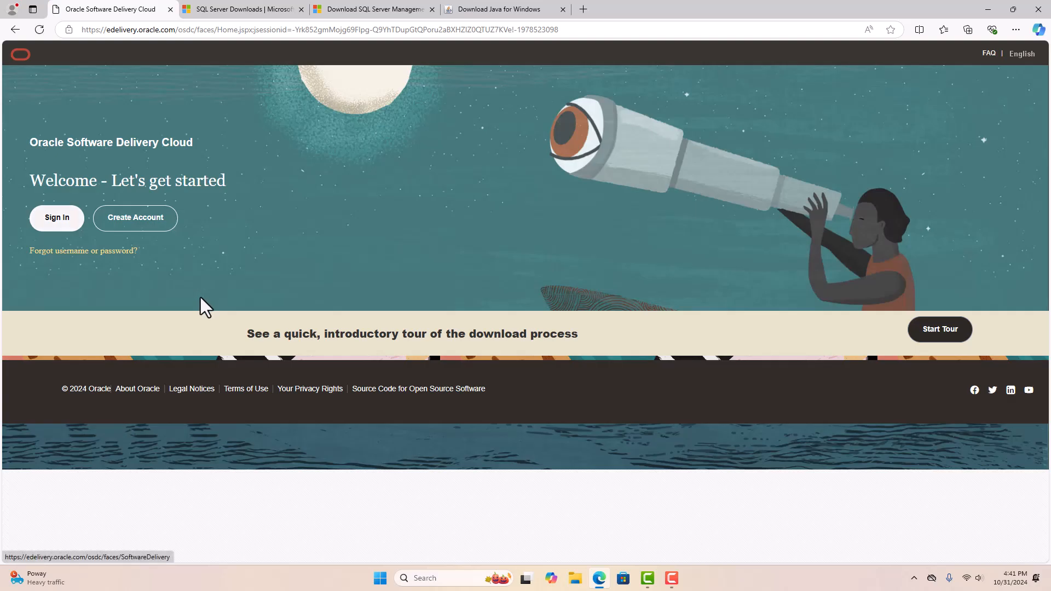
pyautogui.click(57, 218)
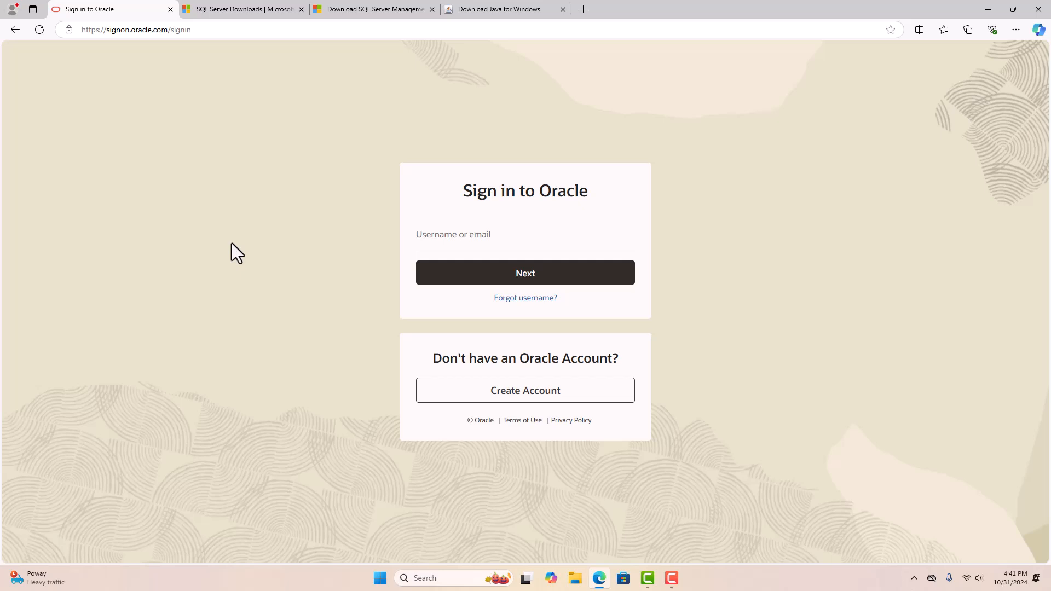
pyautogui.click(437, 239)
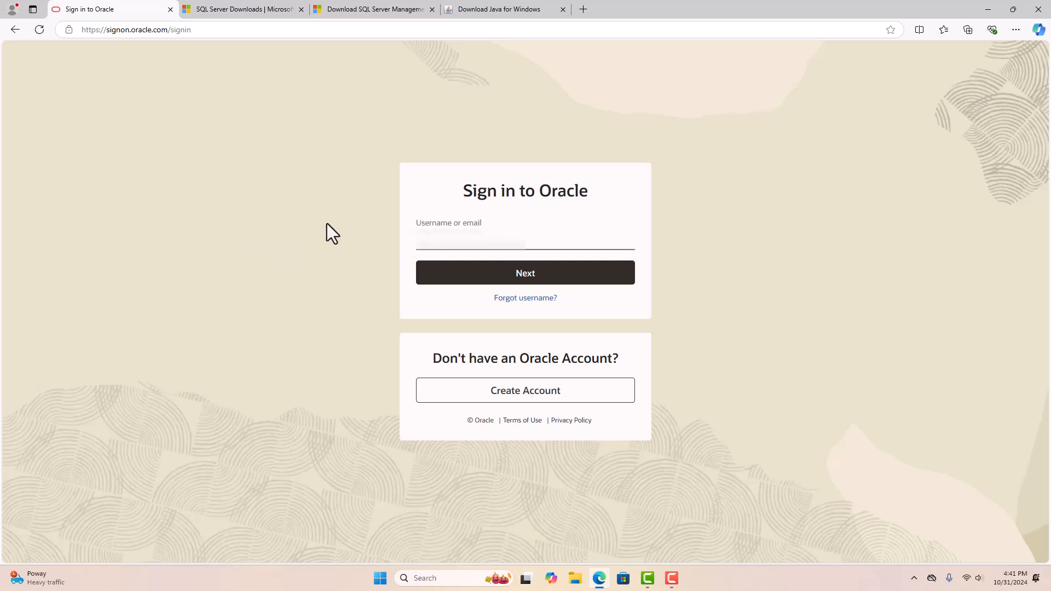
pyautogui.write('usernameusername')
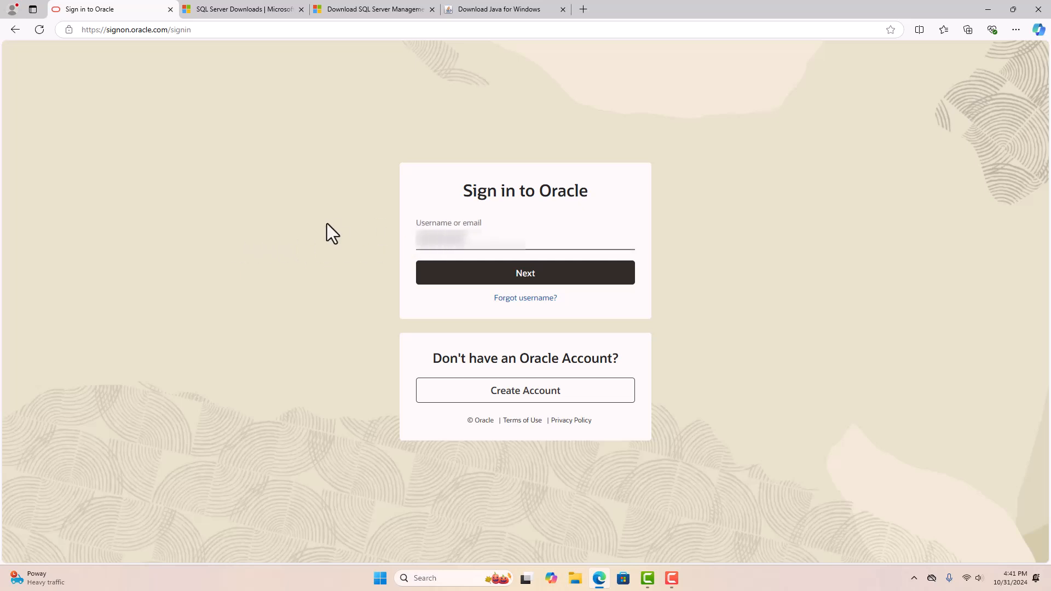
pyautogui.write('username')
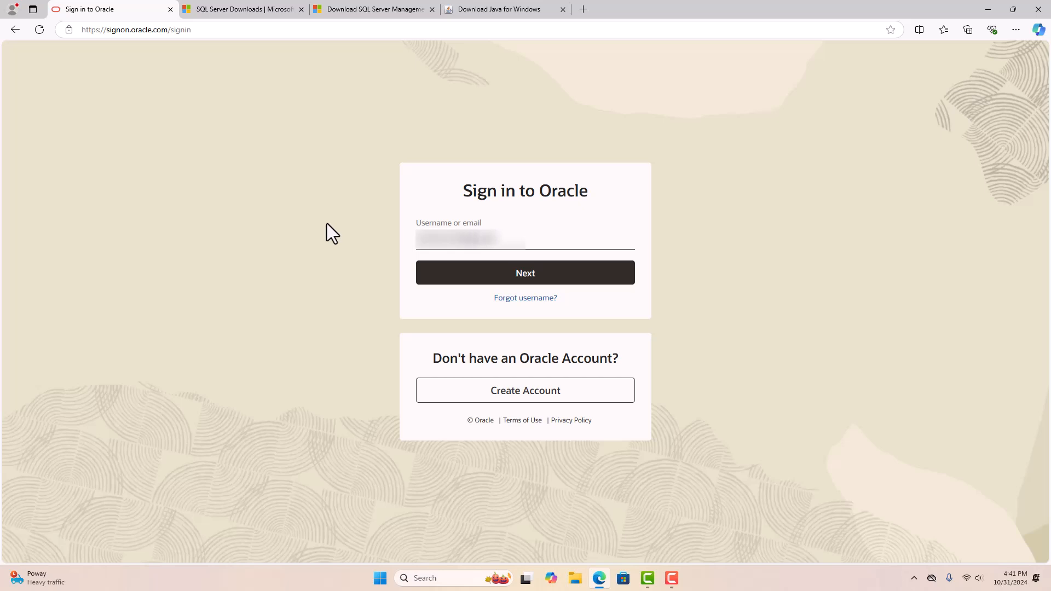
pyautogui.press('Return')
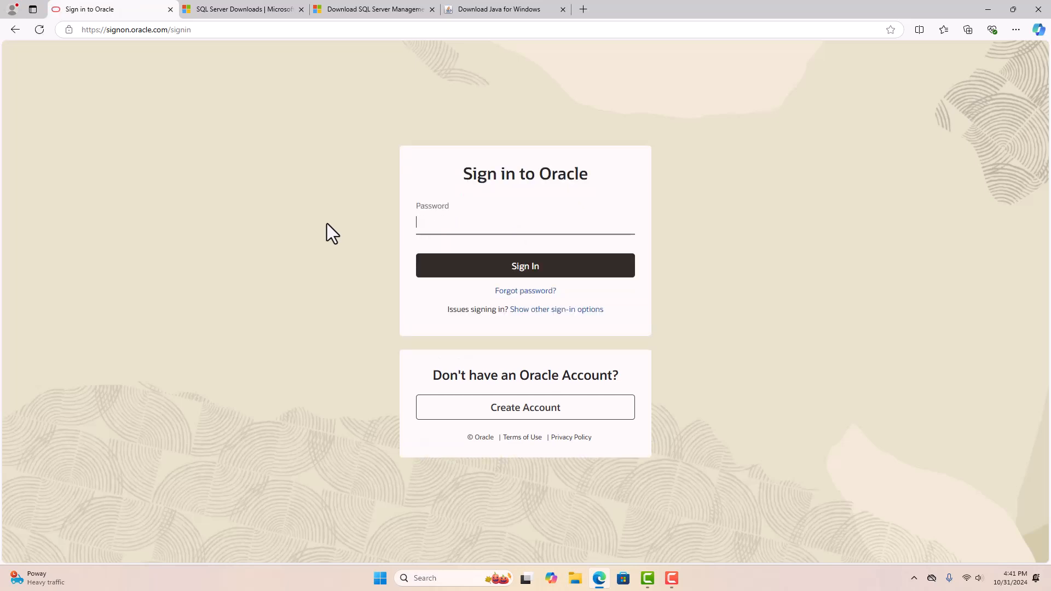
pyautogui.write('password')
pyautogui.press('Return')
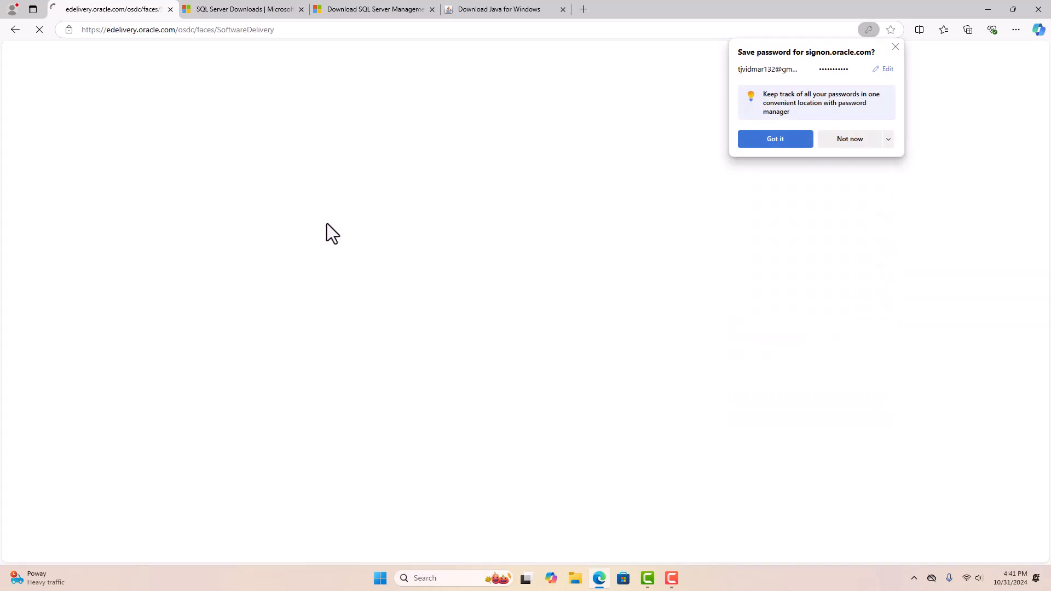
pyautogui.click(772, 140)
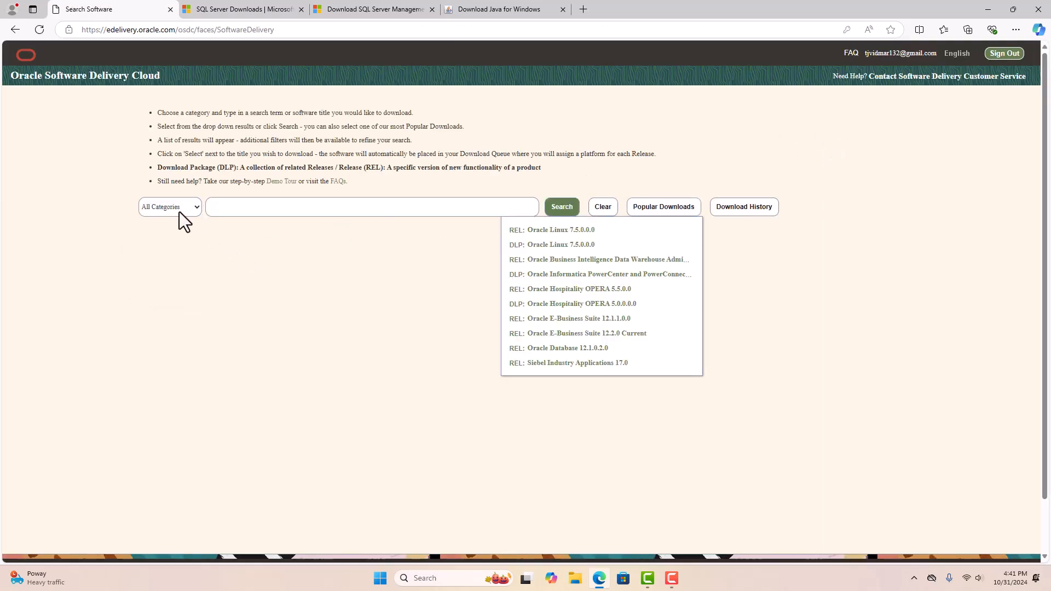
# - Search Download Package for Primavera P6 Professional Project Management, queue 23.12.0.0.0, and exclude documentation
pyautogui.click(179, 211)
pyautogui.click(310, 213)
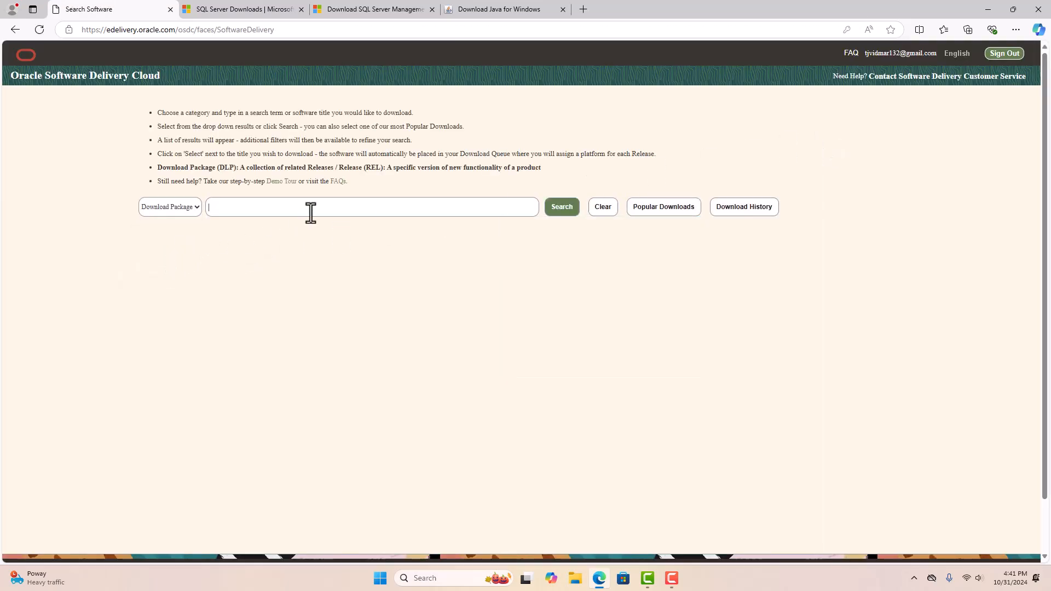
pyautogui.write('Primavers')
pyautogui.write(' P6')
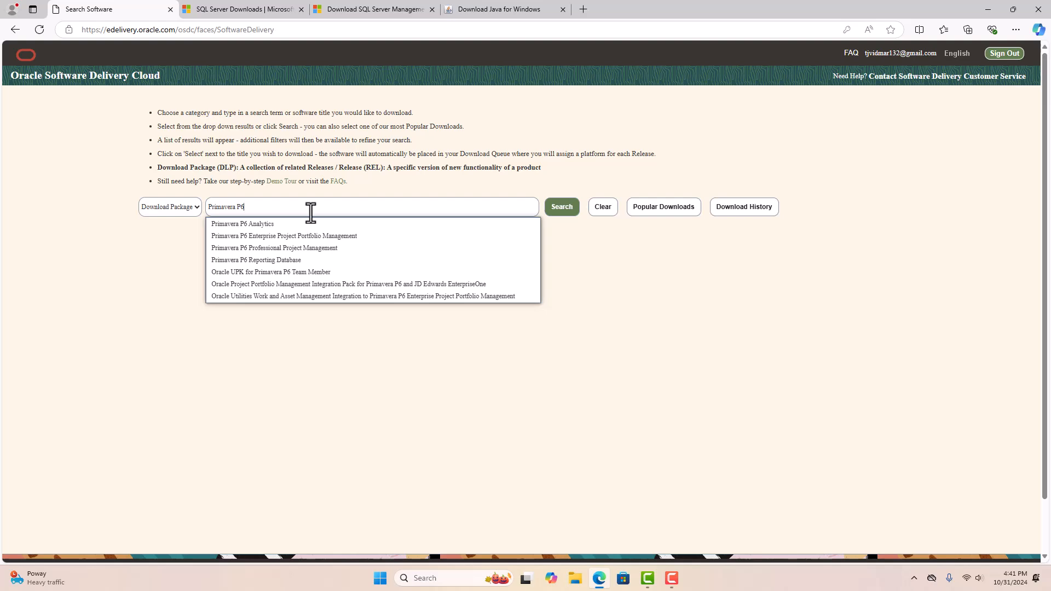
pyautogui.click(307, 248)
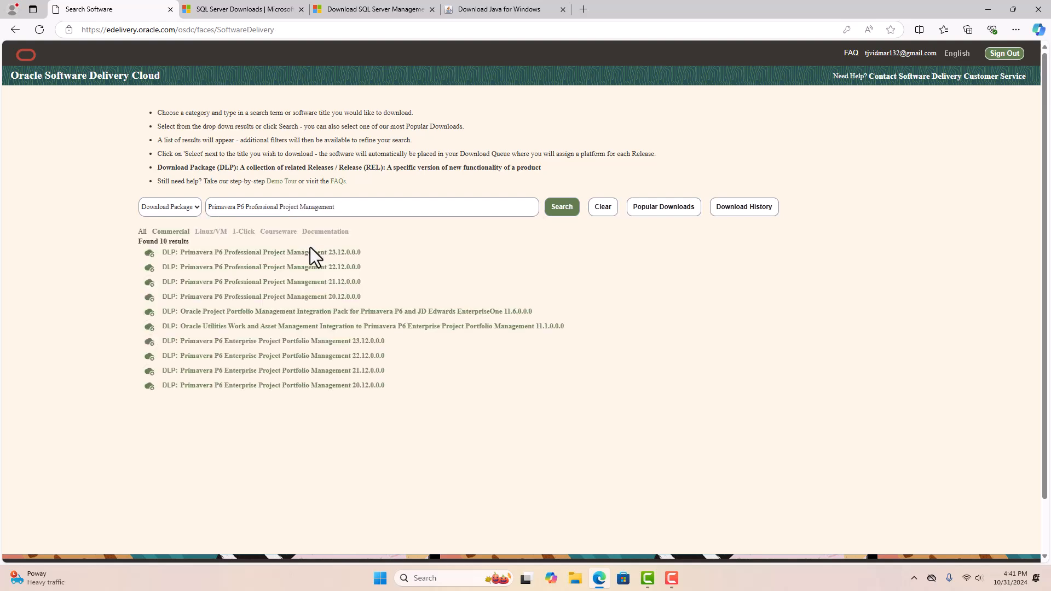
pyautogui.click(318, 254)
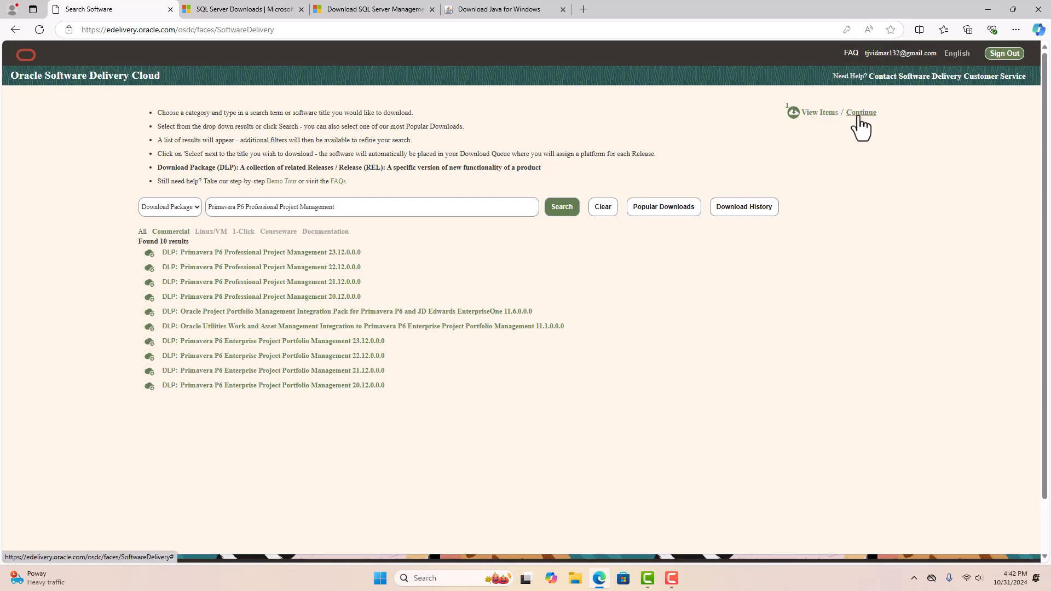
pyautogui.click(858, 114)
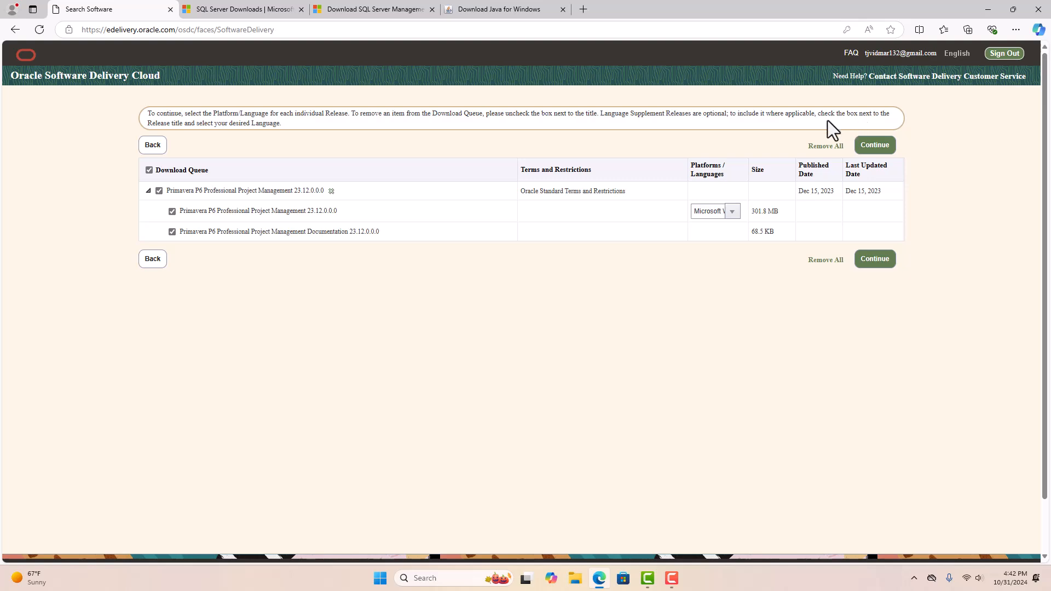
pyautogui.click(172, 231)
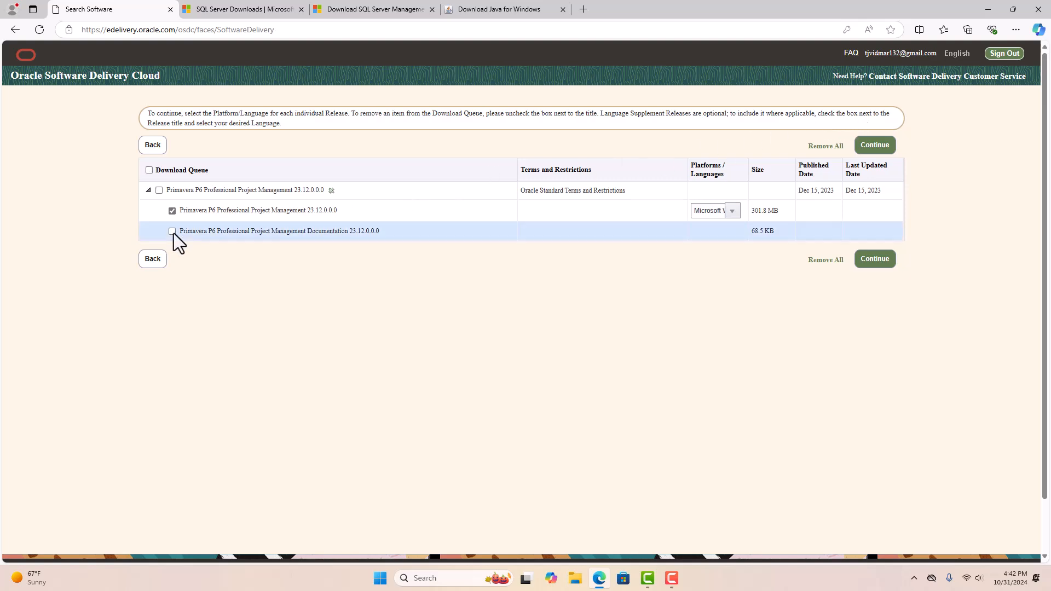
# - Accept the Oracle licence and download the Primavera P6 files, excluding Integration API file V1039529-01
pyautogui.click(874, 258)
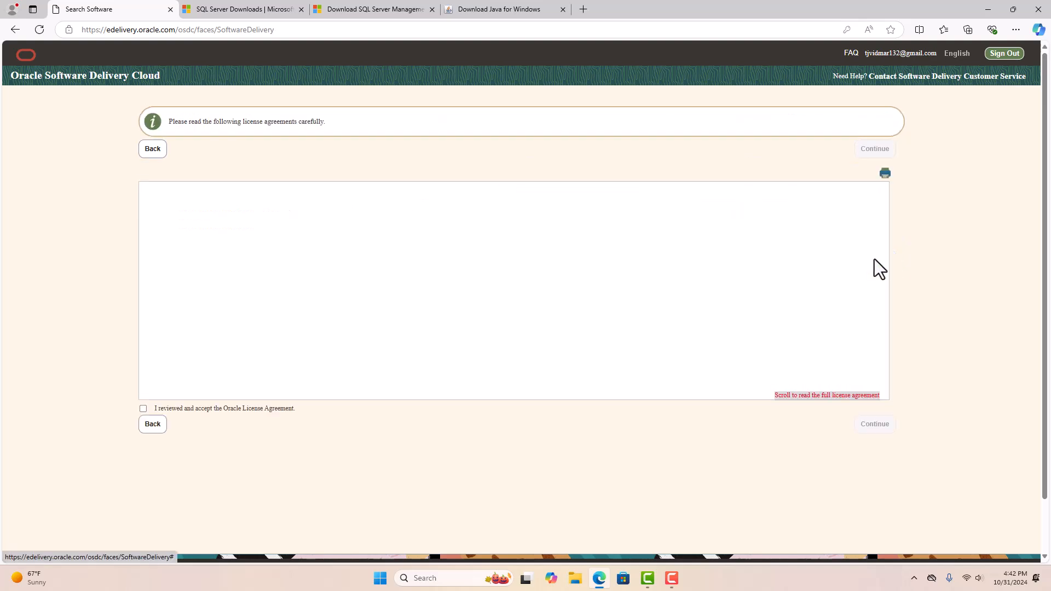
pyautogui.click(142, 408)
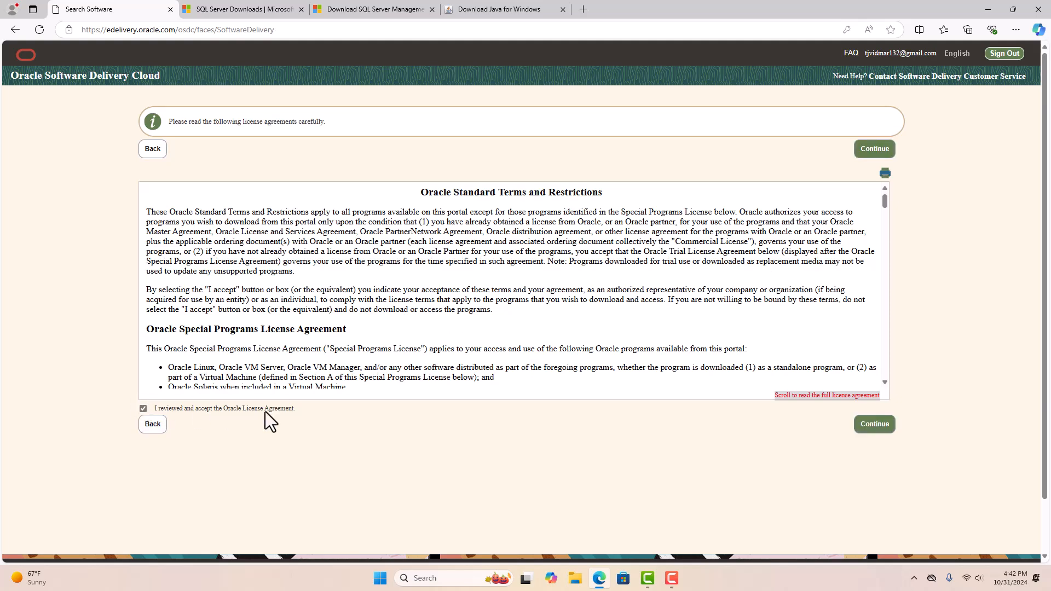
pyautogui.click(880, 429)
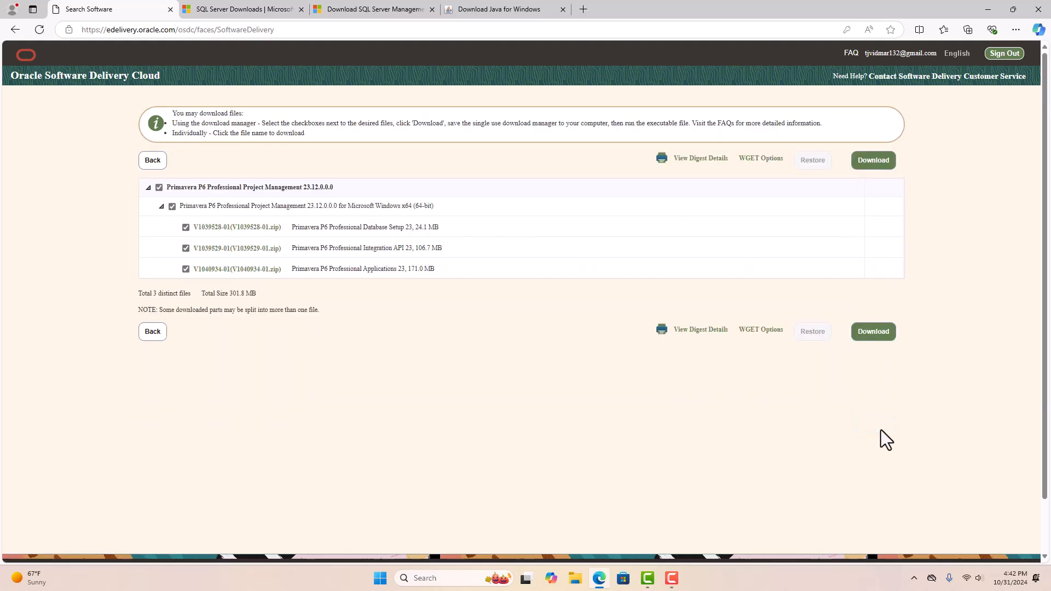
pyautogui.click(185, 248)
pyautogui.click(865, 331)
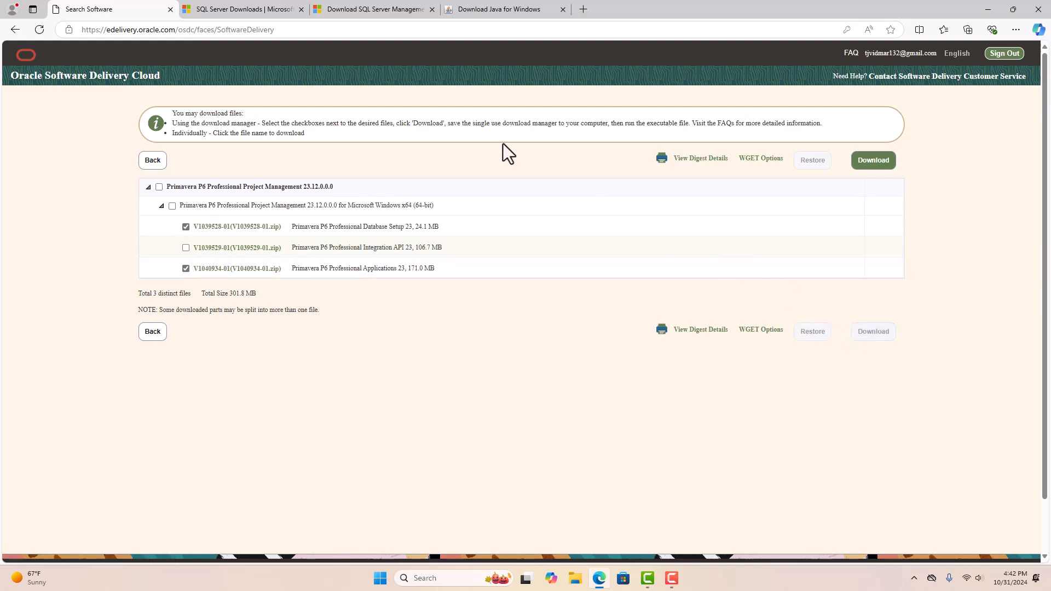
pyautogui.click(238, 10)
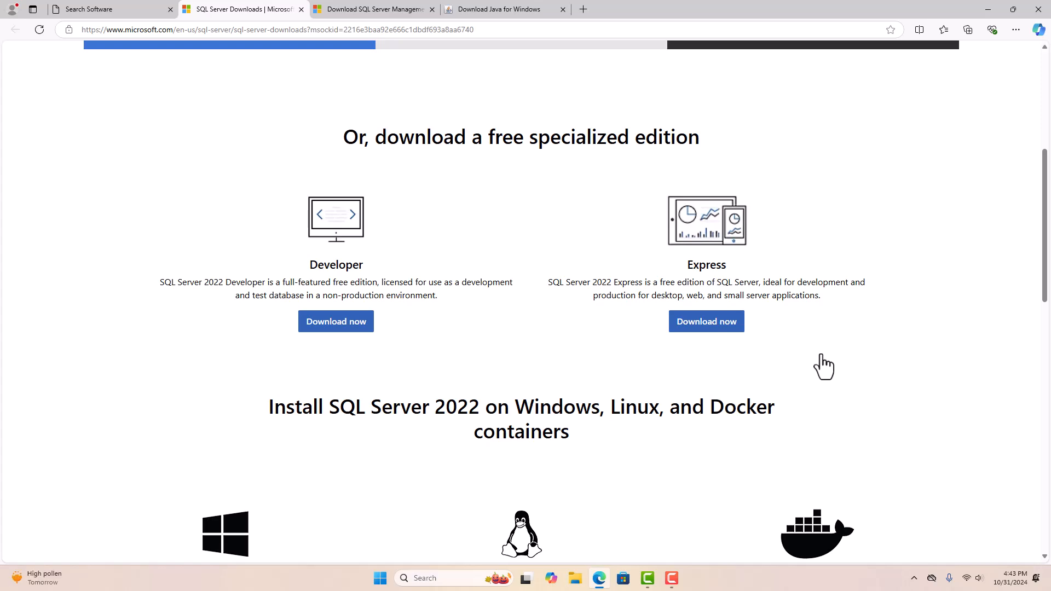
# - Start the SSMS 20.2 download and the Java for Windows download from their tabs
pyautogui.hotkey('ctrl', 'Tab')
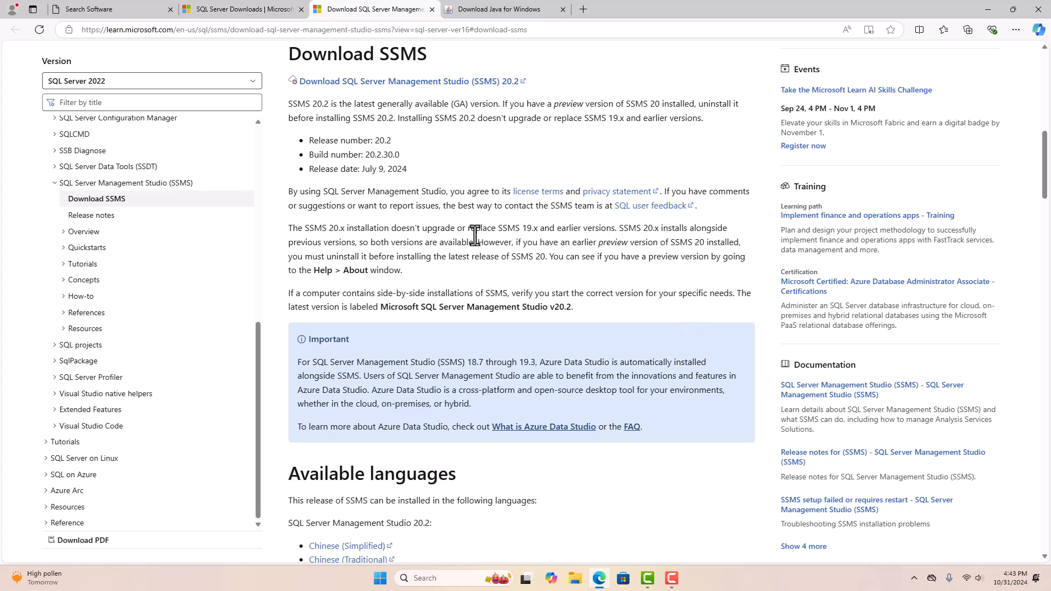
pyautogui.click(461, 84)
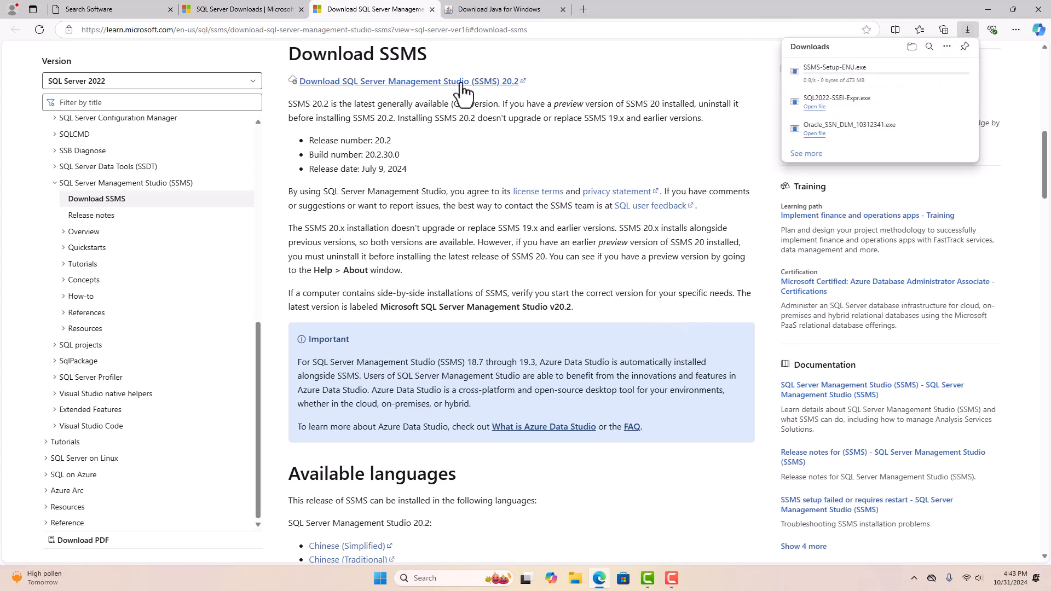
pyautogui.click(504, 10)
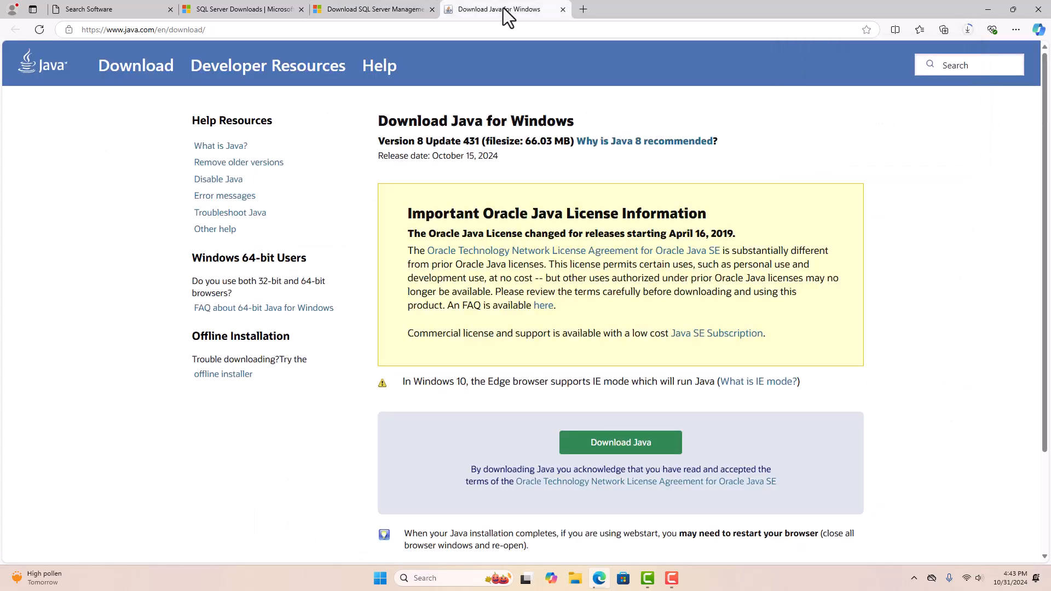
pyautogui.click(609, 448)
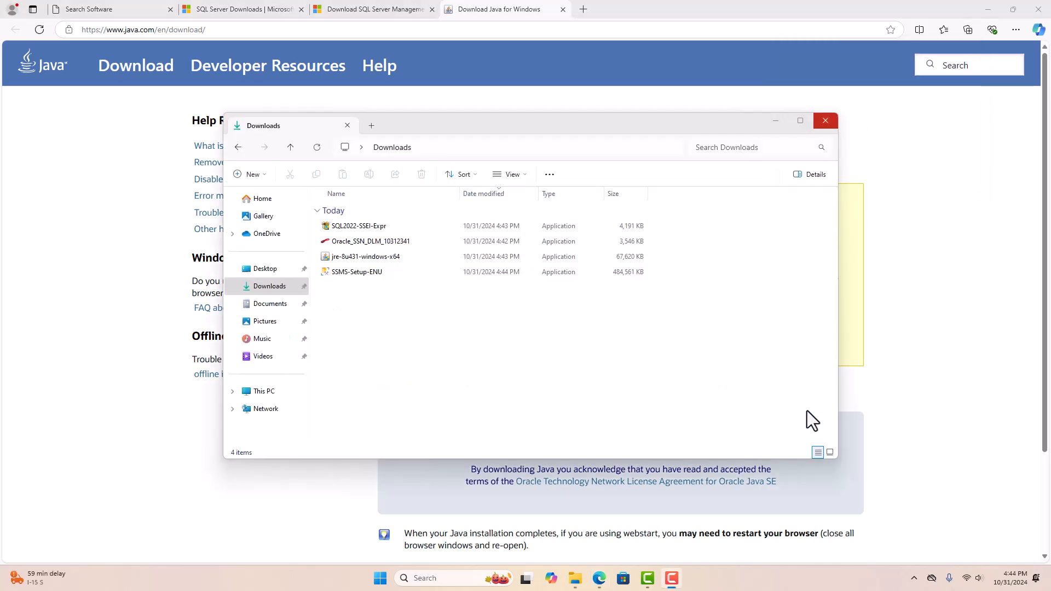
# - Run Oracle_SSN_DLM to download V1039528-01.zip and V1040934-01.zip into Downloads
pyautogui.click(388, 244)
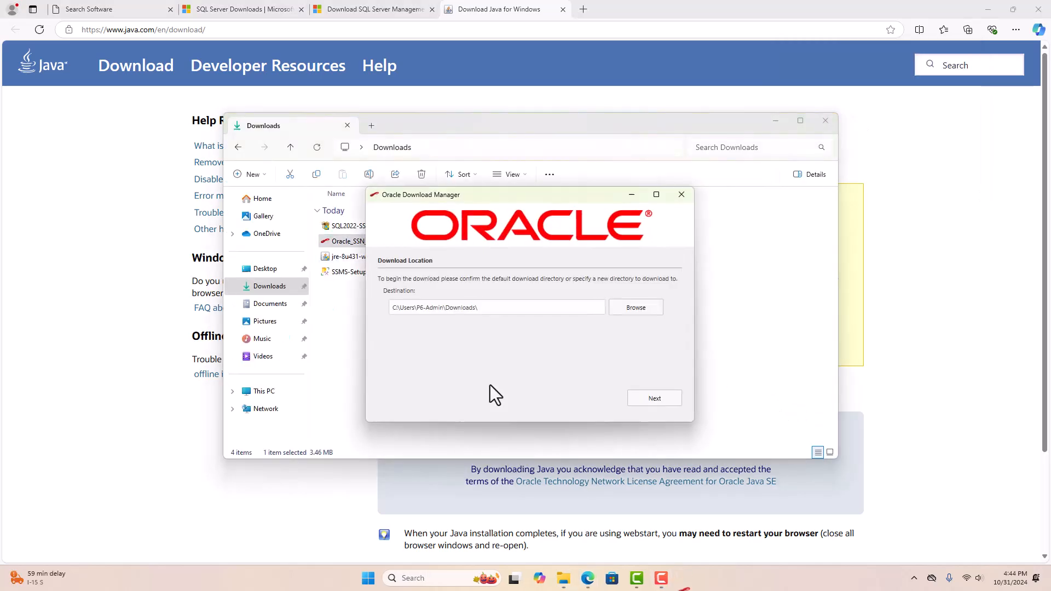
pyautogui.click(650, 397)
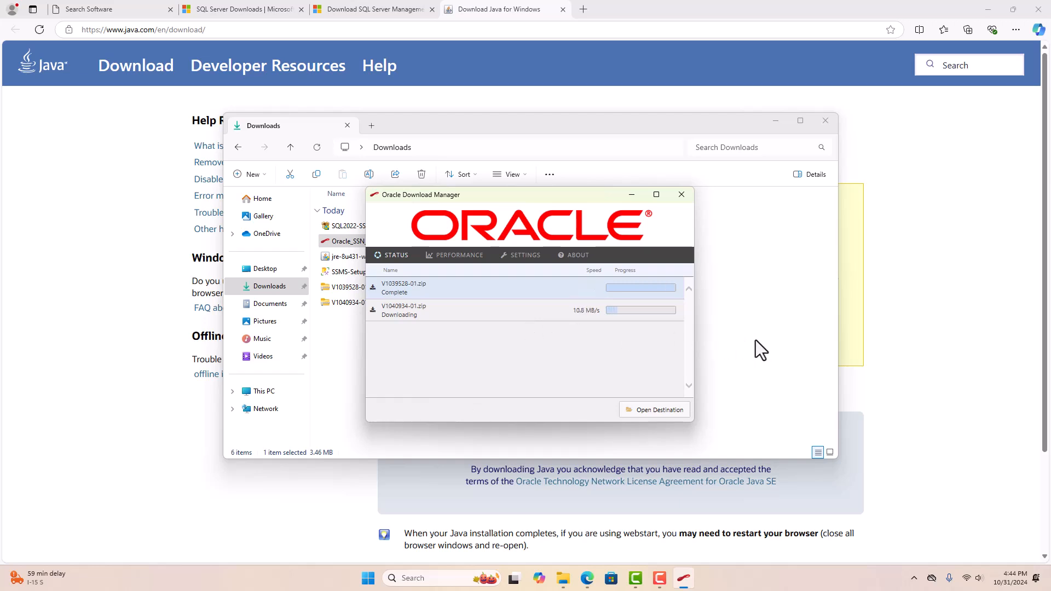
# - Extract the V1039528-01 and V1040934-01 zip archives in the Downloads folder
pyautogui.click(714, 333)
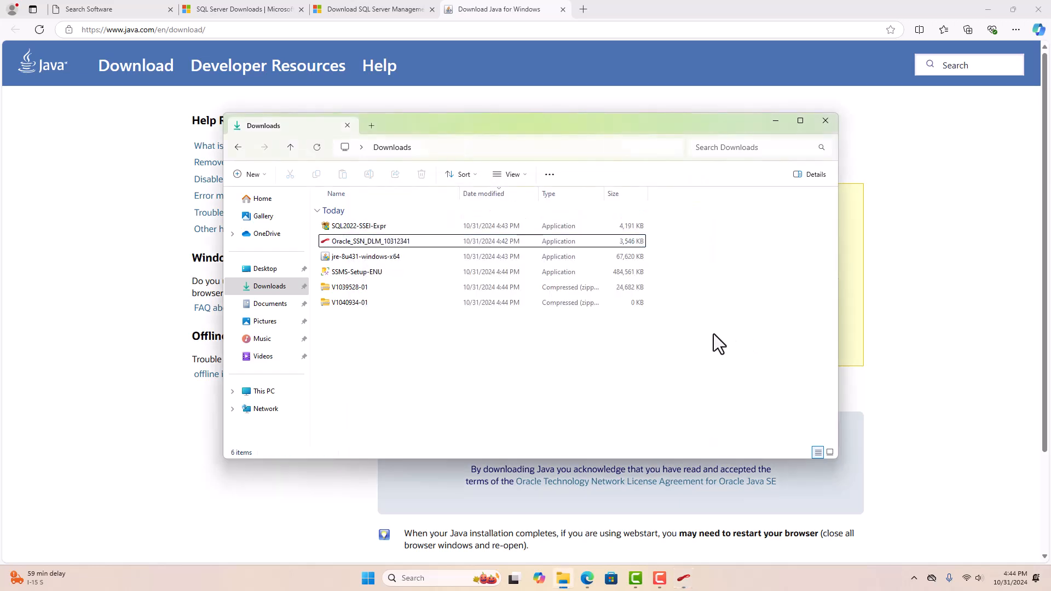
pyautogui.click(380, 286)
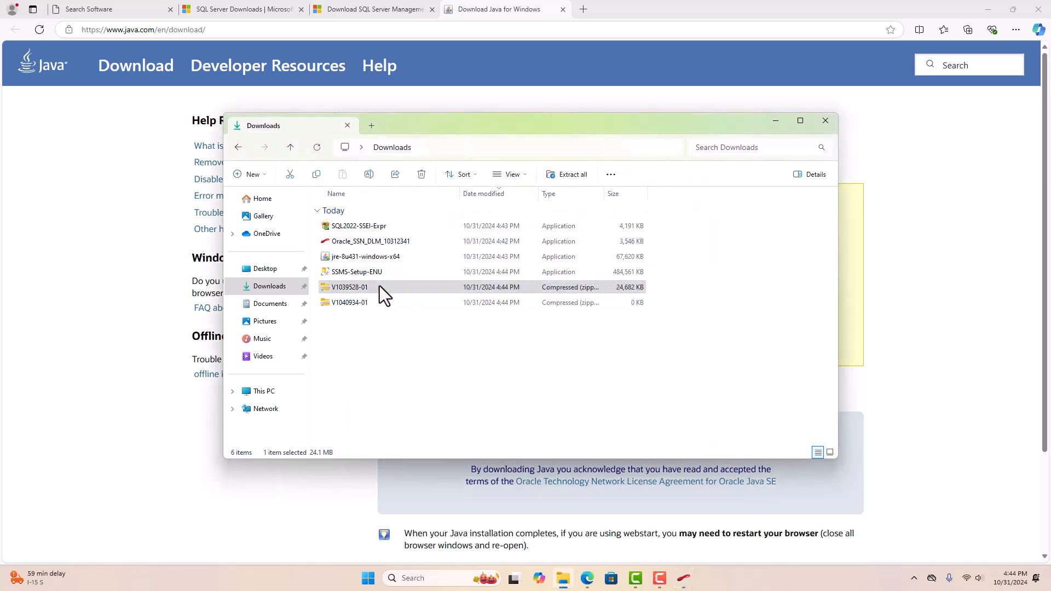
pyautogui.rightClick(379, 286)
pyautogui.click(430, 344)
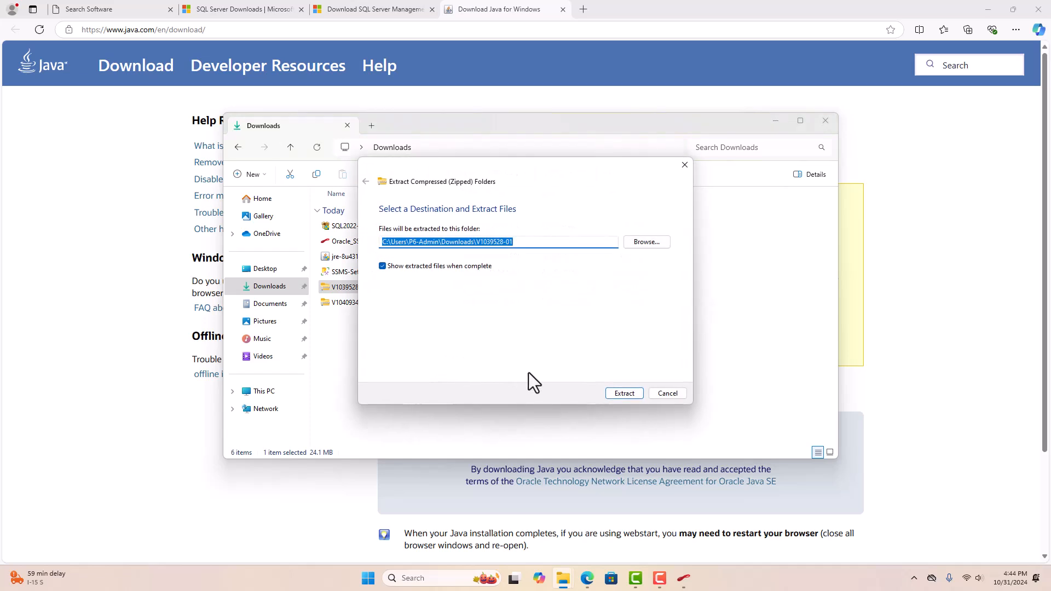
pyautogui.click(620, 392)
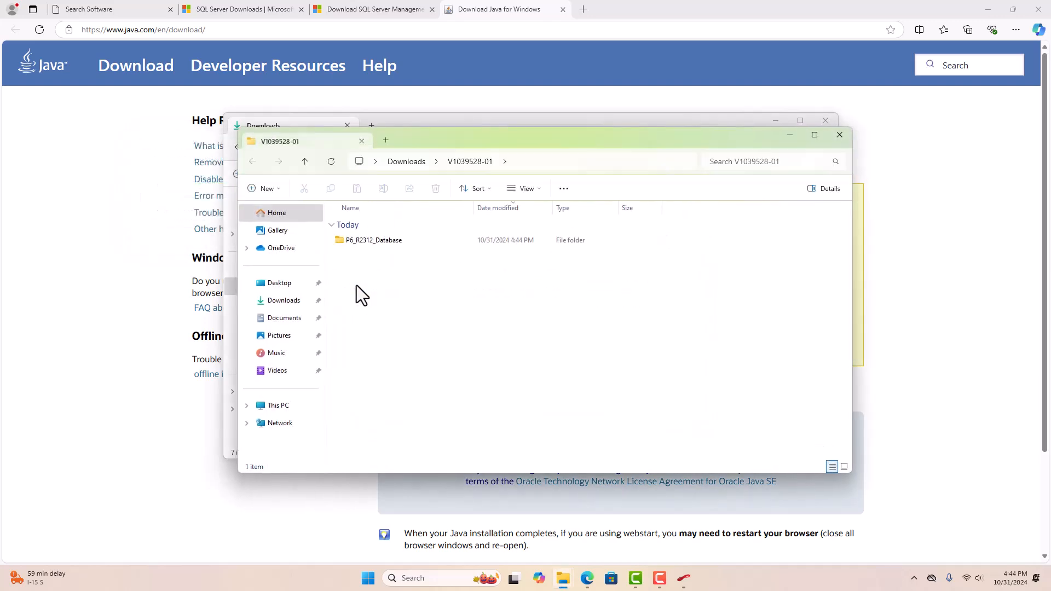
pyautogui.click(840, 140)
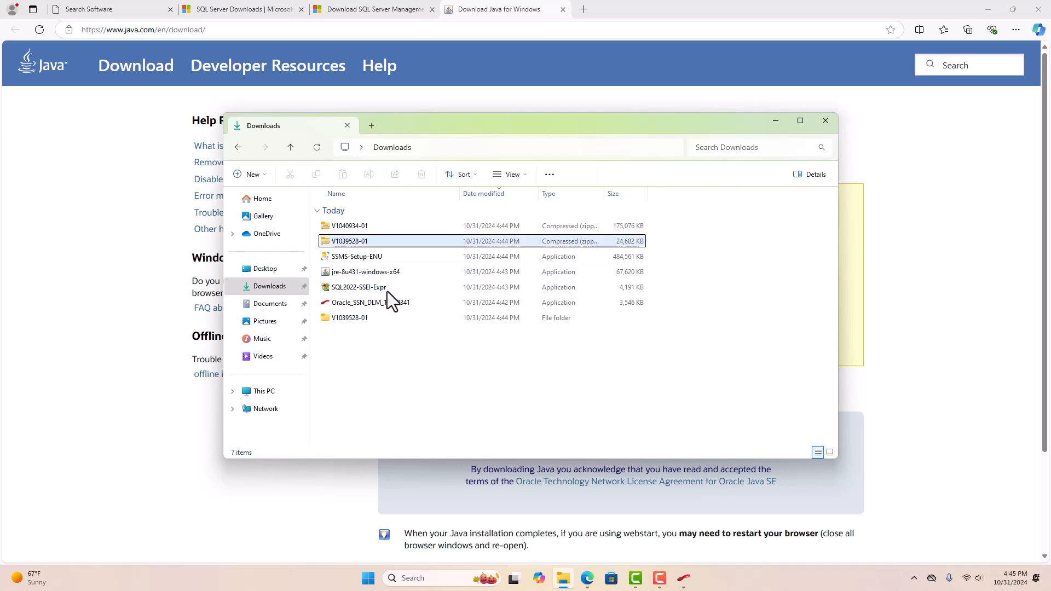
pyautogui.click(370, 227)
pyautogui.rightClick(370, 226)
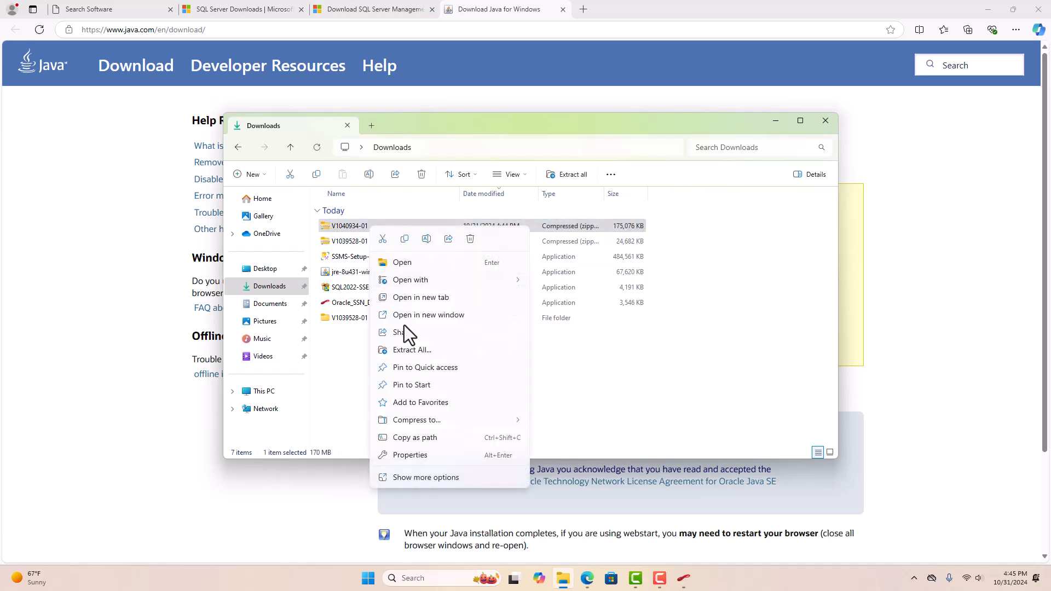
pyautogui.click(413, 349)
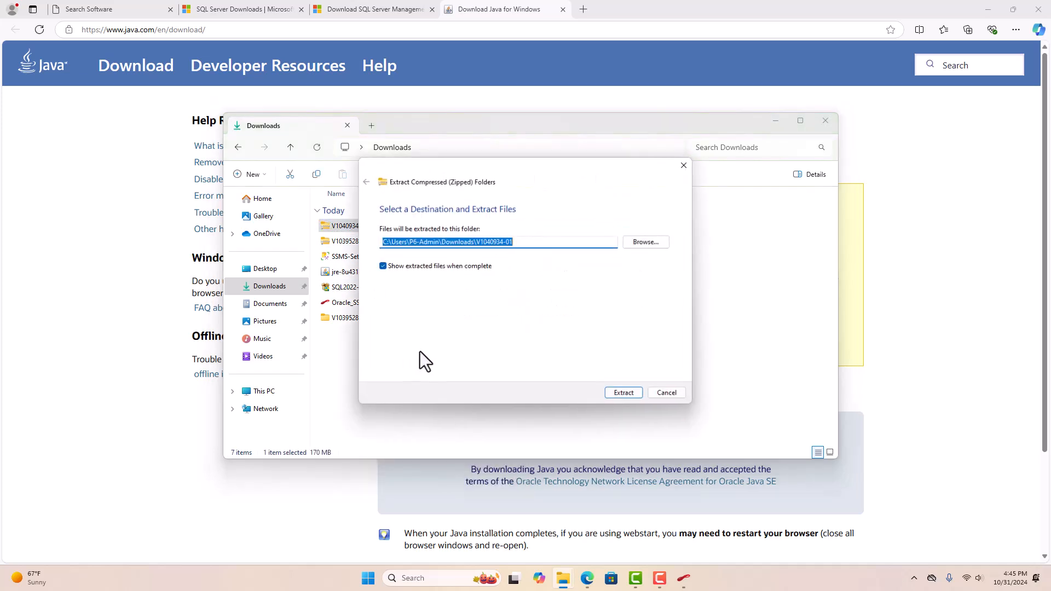
pyautogui.click(624, 393)
# - Extract the P6ProfessionalSetup zip inside P6_Pro_R2312, then close the extra windows
pyautogui.click(684, 578)
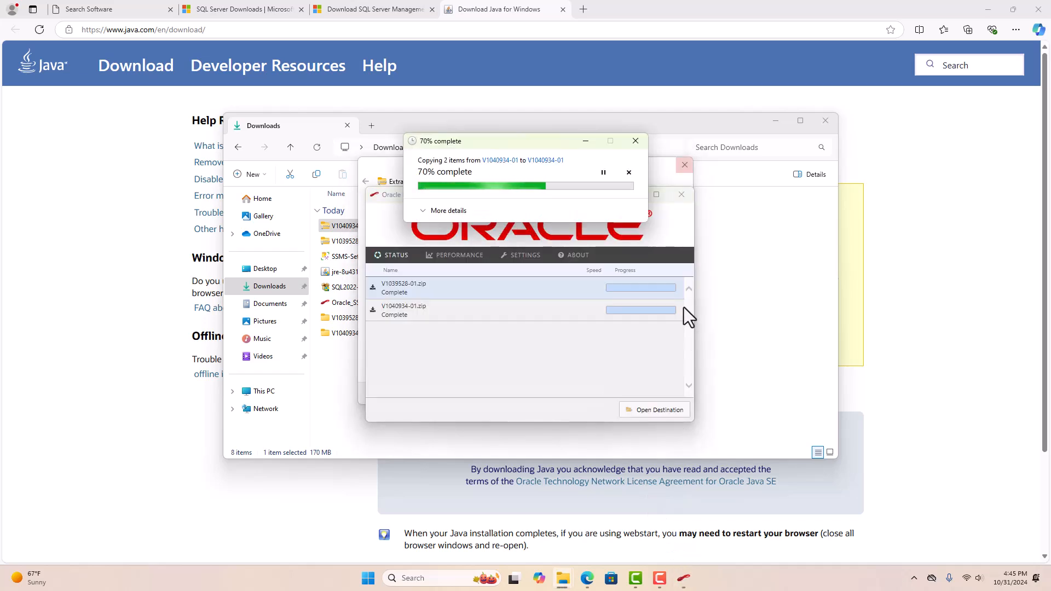
pyautogui.click(683, 191)
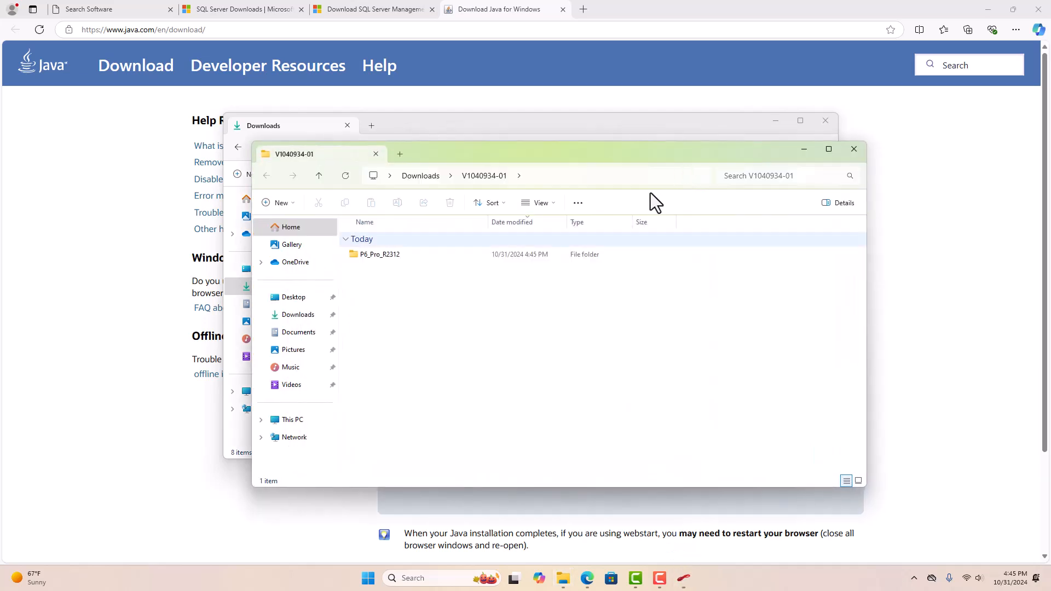
pyautogui.doubleClick(390, 254)
pyautogui.rightClick(394, 260)
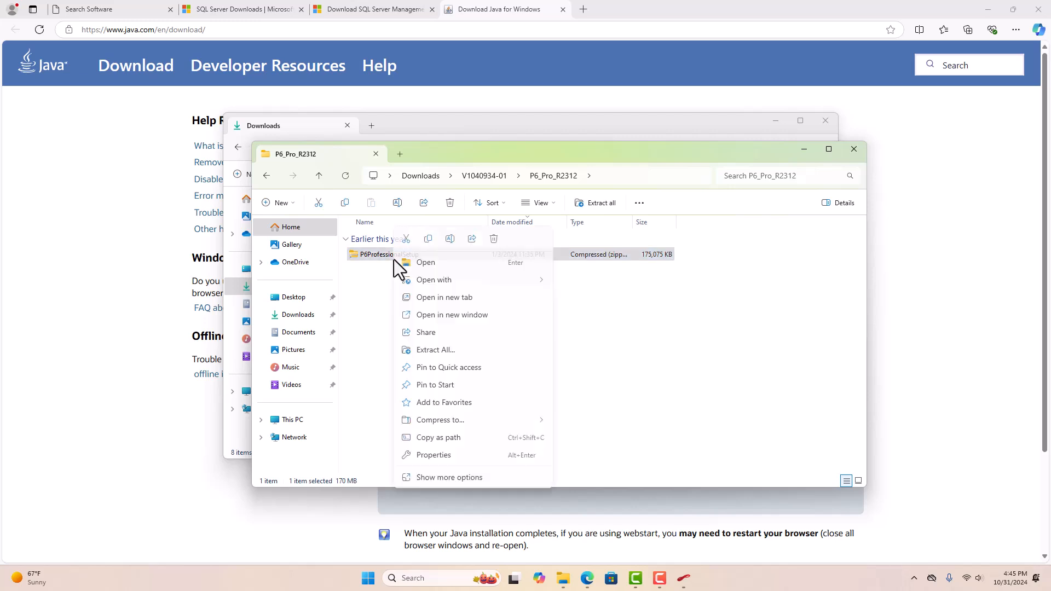
pyautogui.click(435, 350)
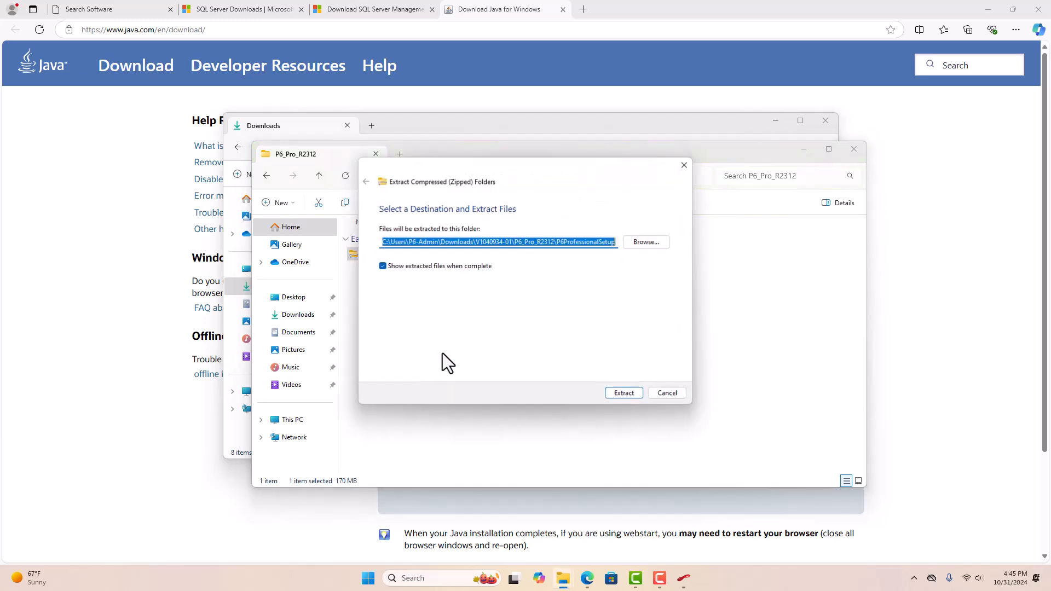
pyautogui.click(619, 393)
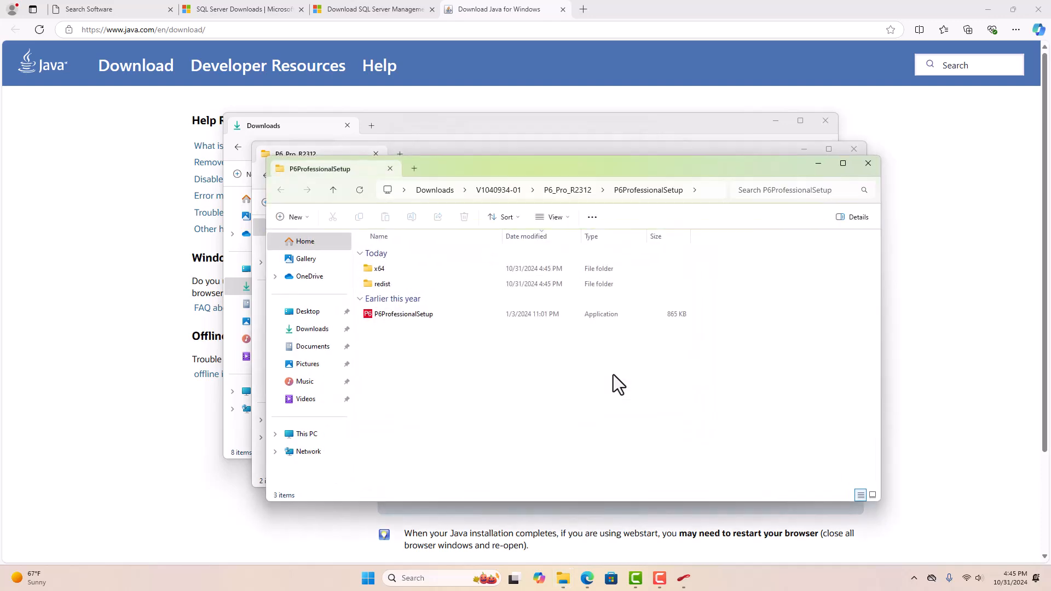
pyautogui.click(868, 163)
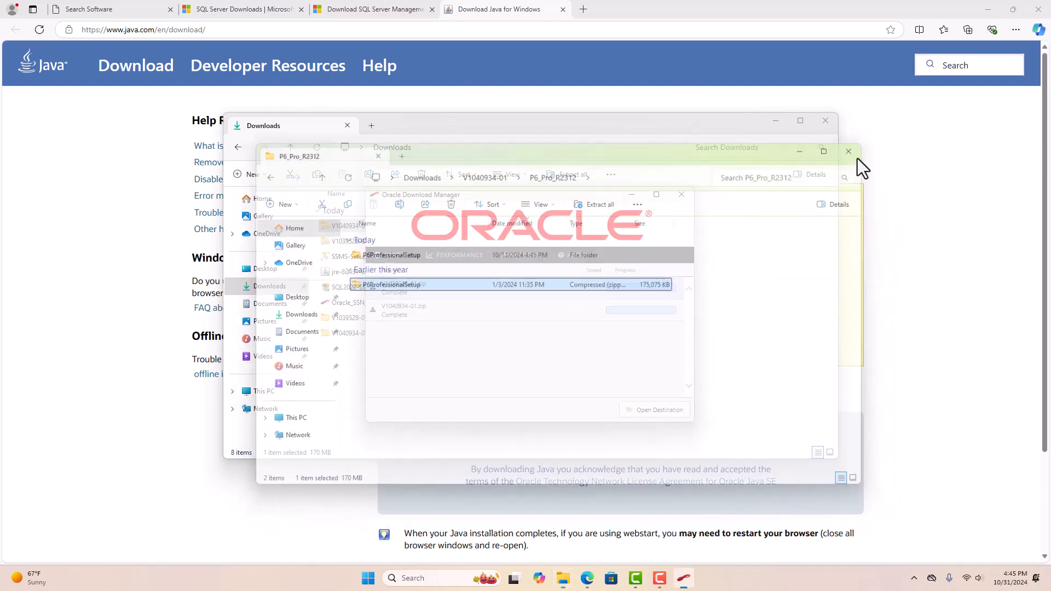
pyautogui.click(854, 149)
pyautogui.click(679, 196)
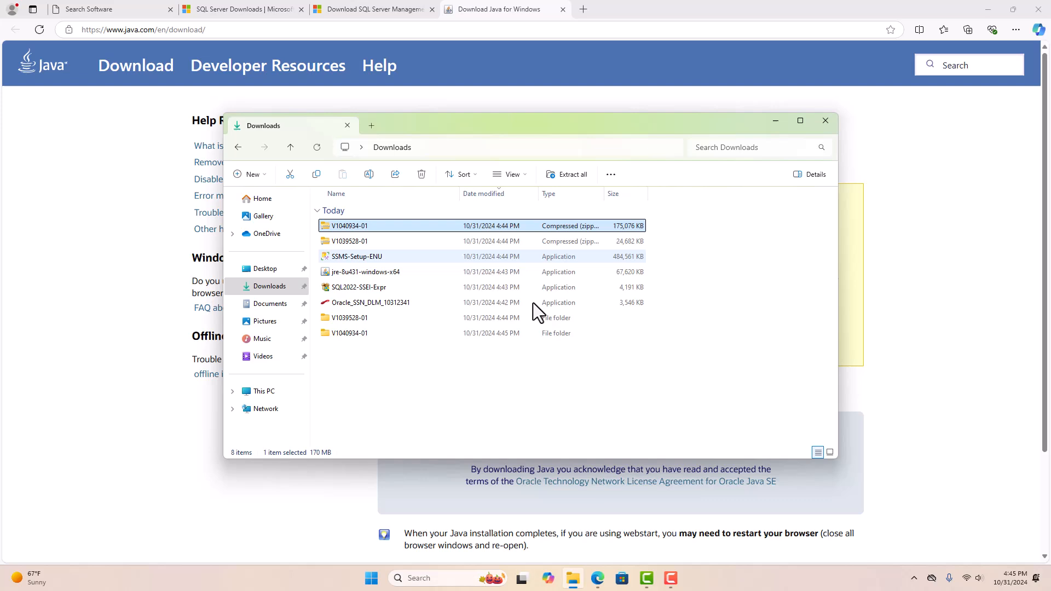
pyautogui.click(451, 366)
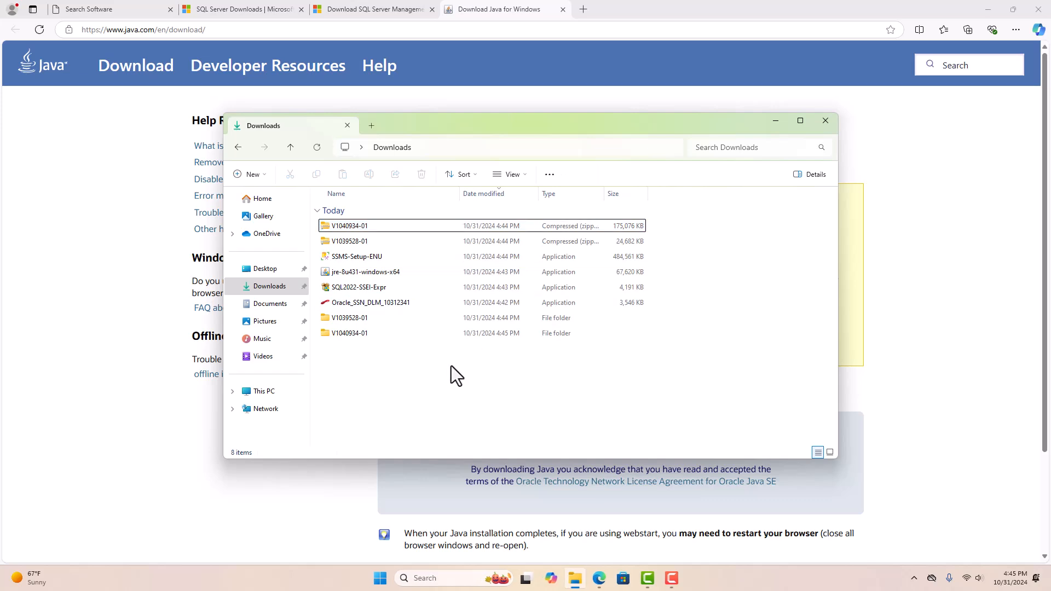
# - Run SQL2022-SSEI-Expr with a Custom install and start a new standalone SQL Server installation
pyautogui.doubleClick(355, 289)
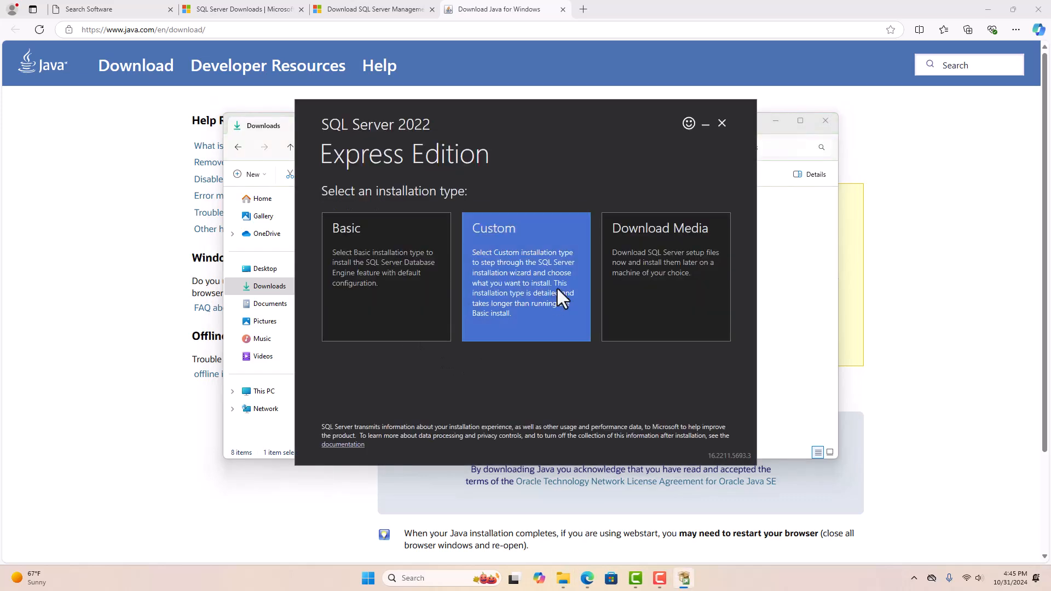
pyautogui.click(556, 287)
pyautogui.click(687, 440)
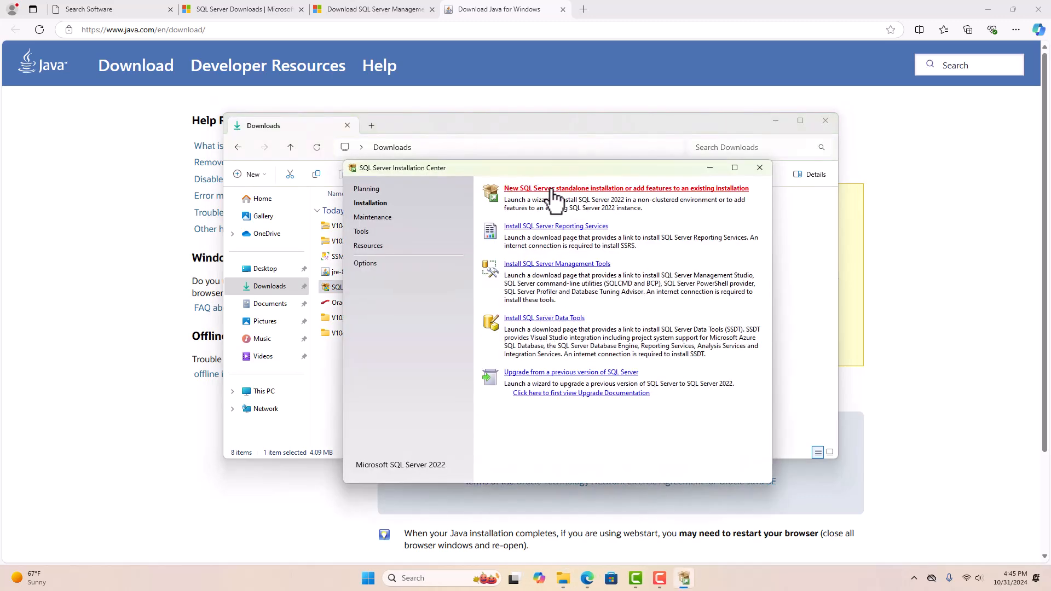
pyautogui.click(552, 190)
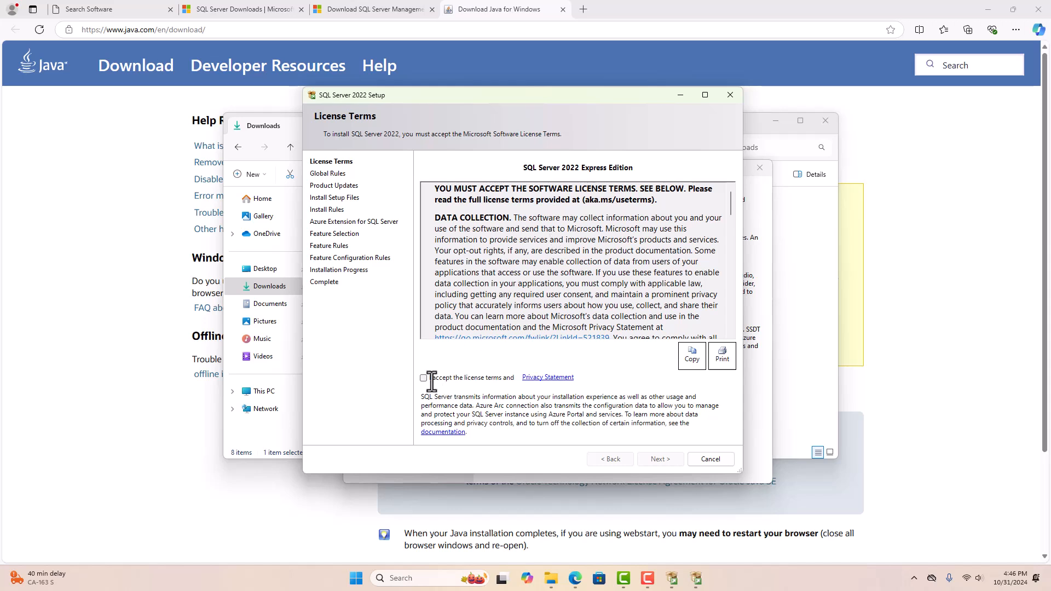
# - Accept the SQL Server licence terms and turn off the Azure extension
pyautogui.click(449, 378)
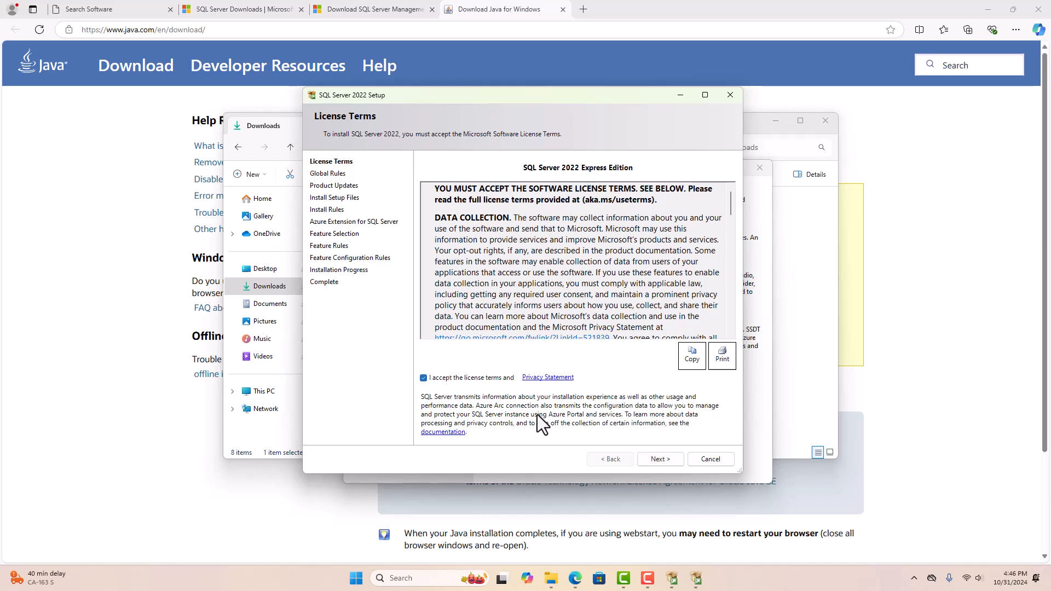
pyautogui.click(660, 458)
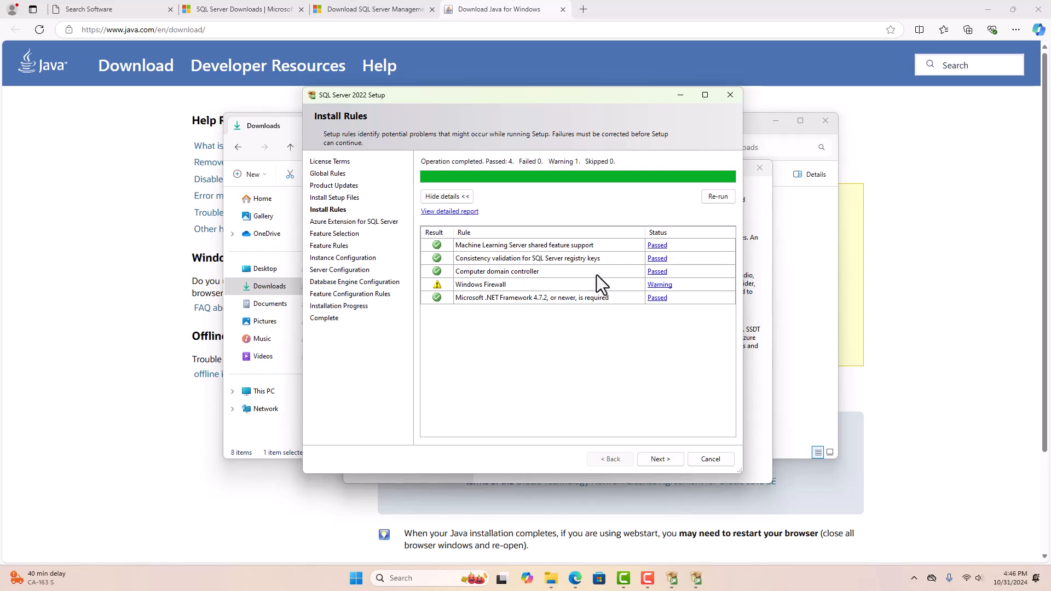
pyautogui.click(654, 459)
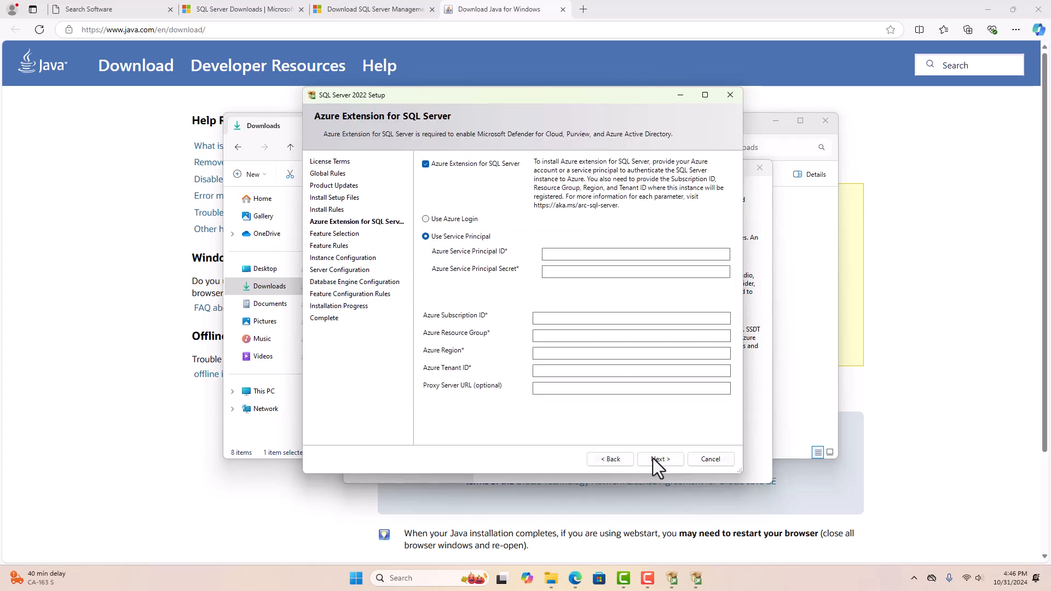
pyautogui.click(445, 167)
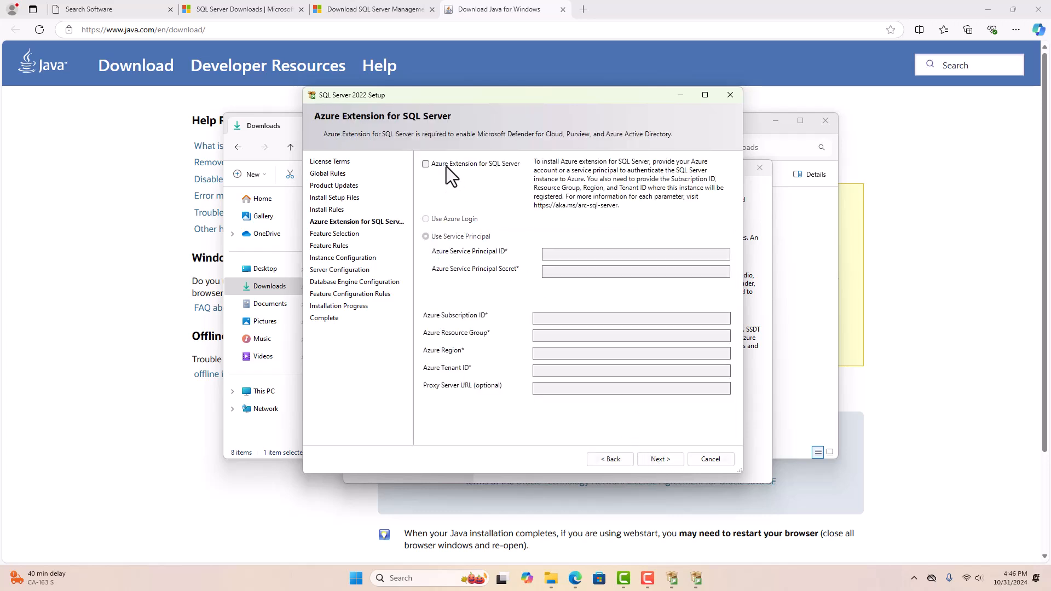
pyautogui.click(660, 458)
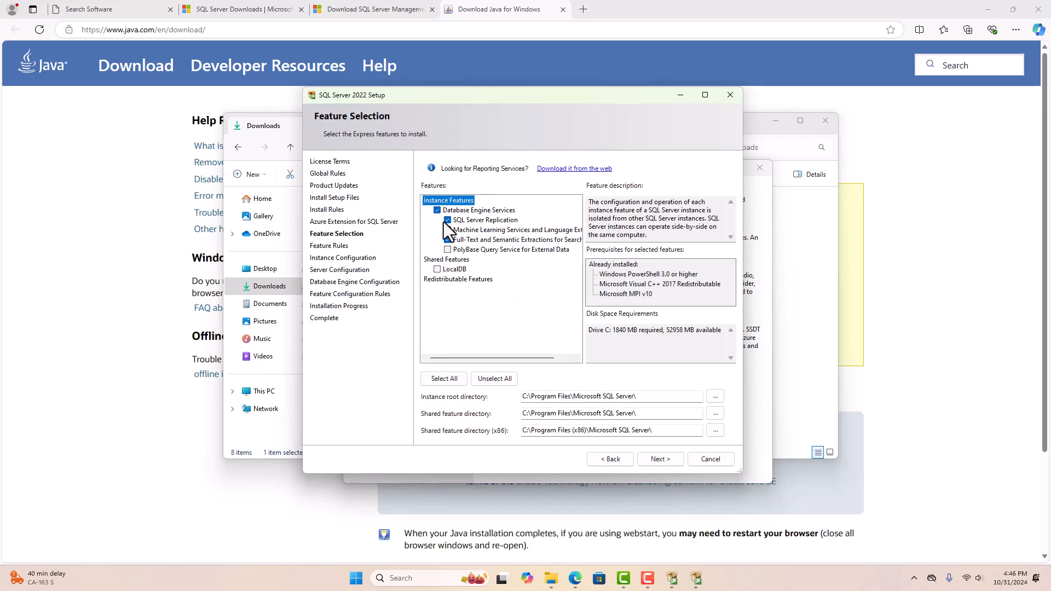
# - Deselect Replication, Machine Learning and Full-Text, keeping the SQLExpress named instance
pyautogui.click(447, 220)
pyautogui.click(448, 229)
pyautogui.click(448, 239)
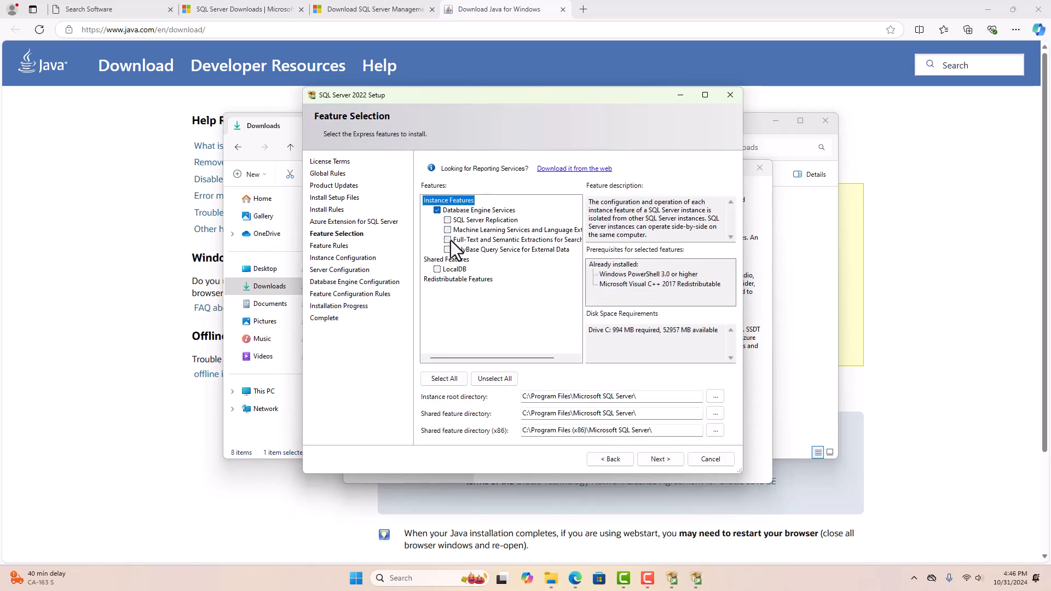
pyautogui.click(666, 461)
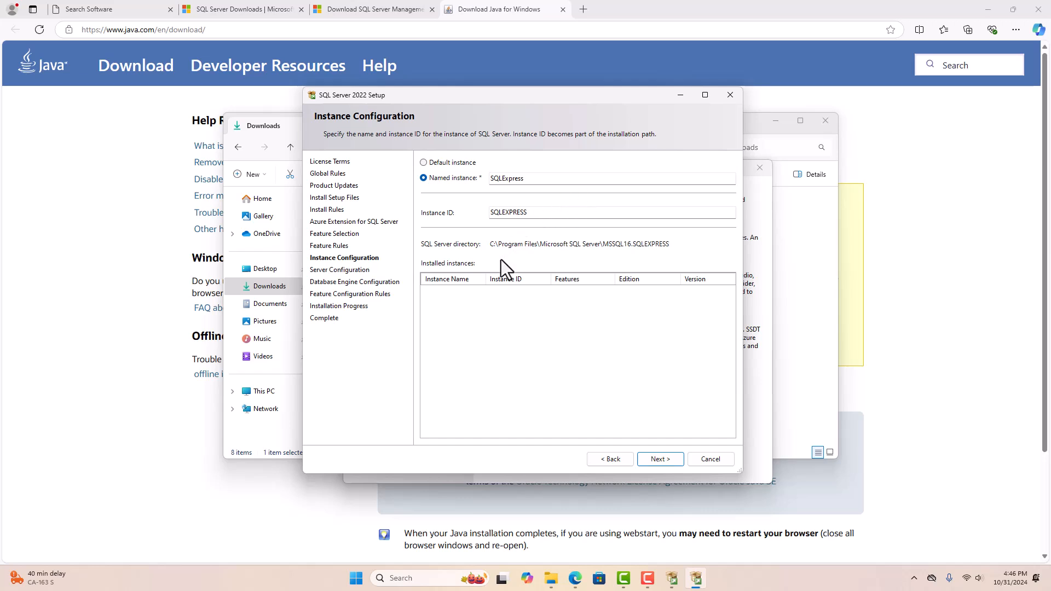
pyautogui.click(655, 459)
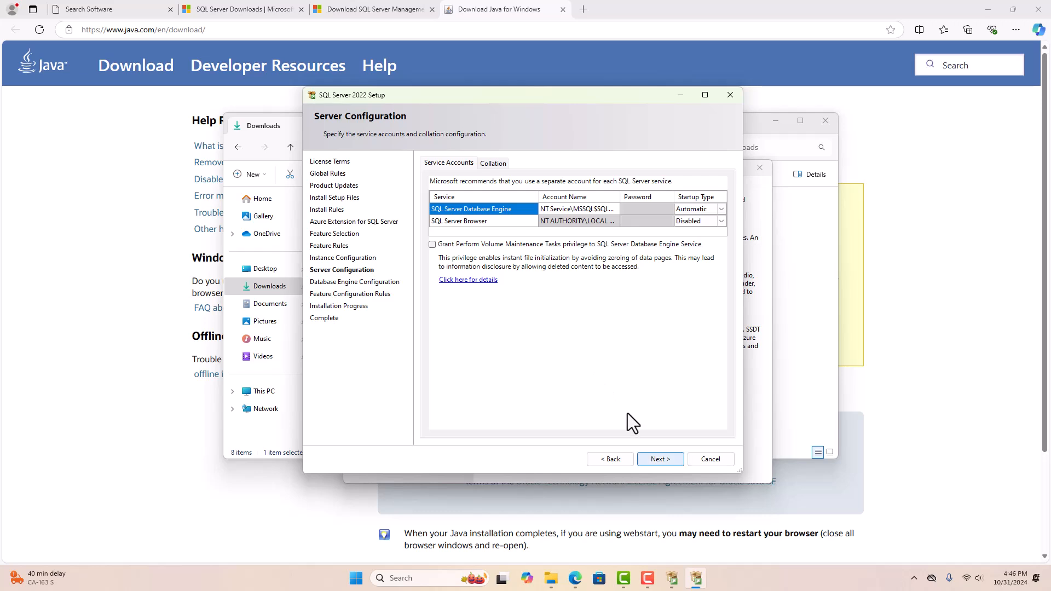
# - Keep default service accounts and switch to mixed-mode authentication with an sa password
pyautogui.click(666, 458)
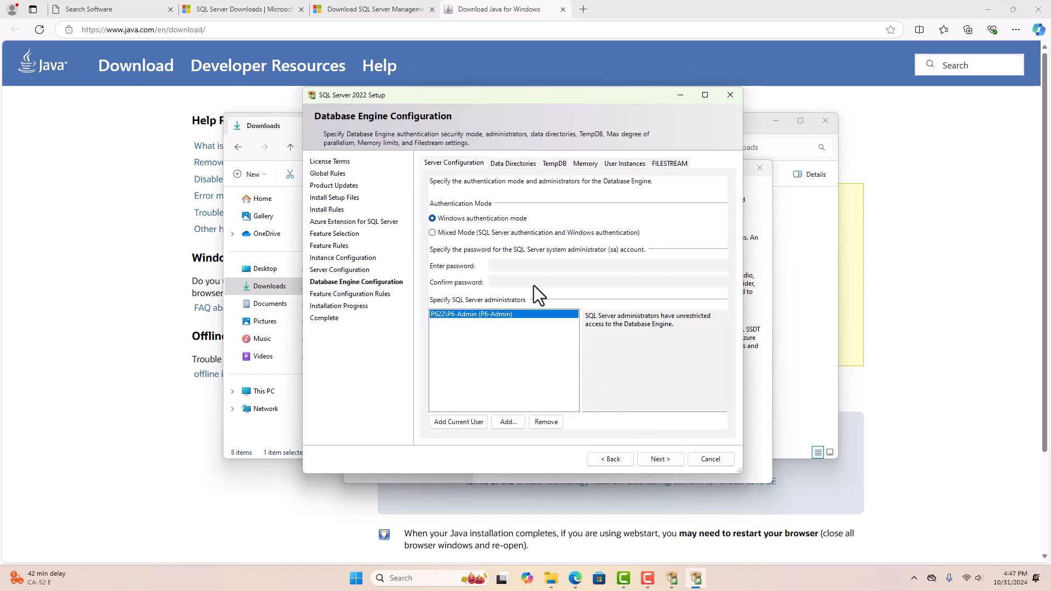
pyautogui.click(495, 234)
pyautogui.click(506, 265)
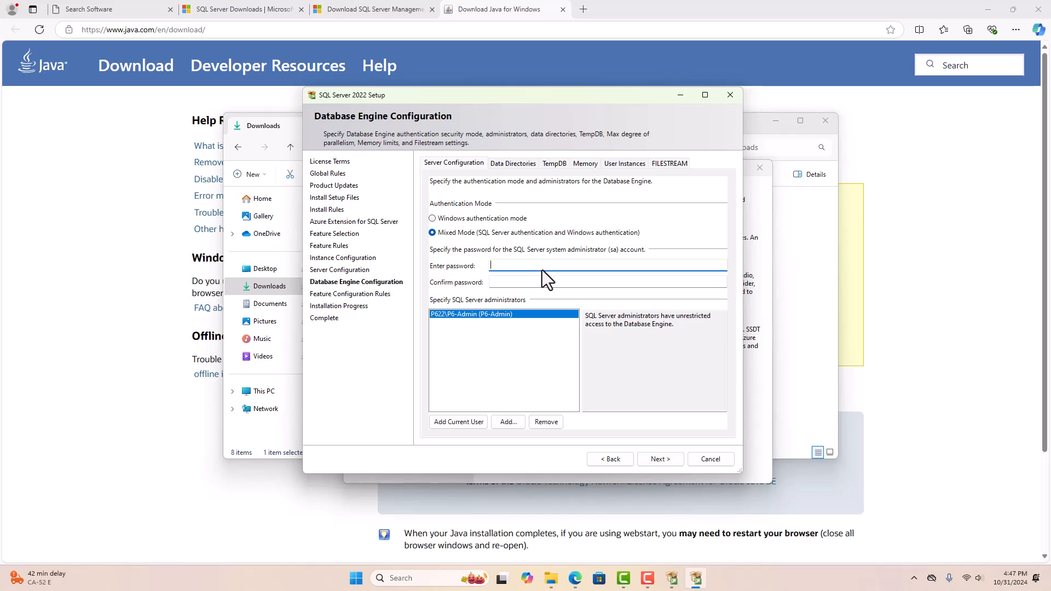
pyautogui.write('••••••••')
pyautogui.press('Tab')
pyautogui.write('••')
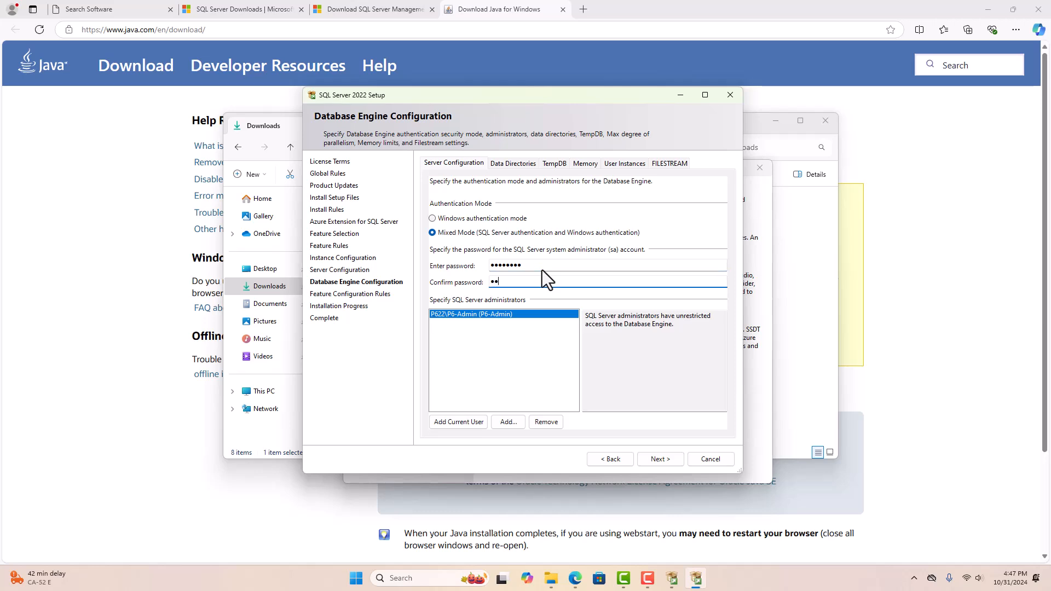
pyautogui.write('•••')
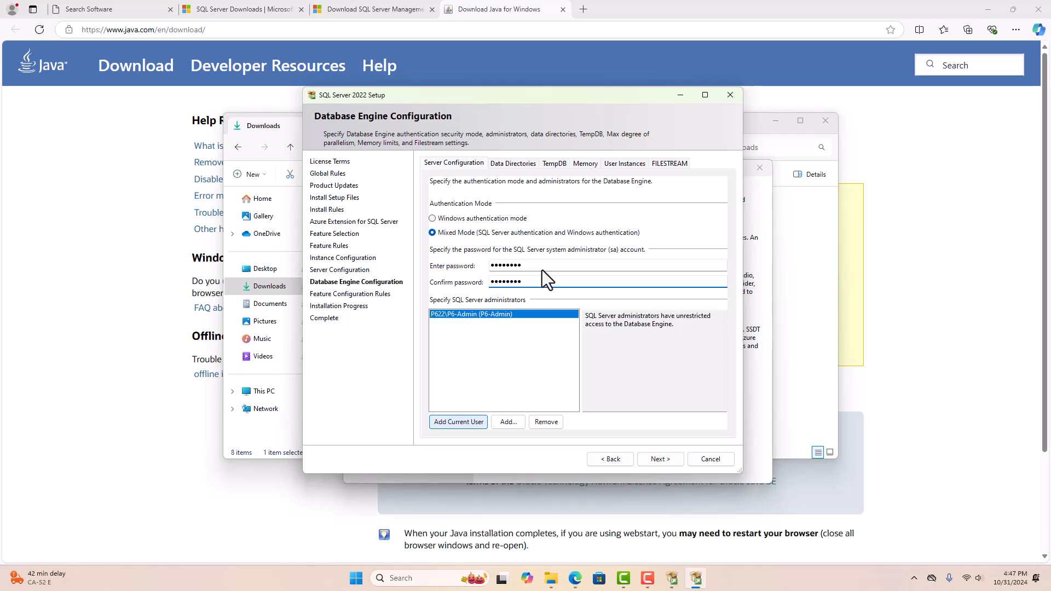
# - Add P6-22 as a SQL Server administrator, run the installation, and close setup
pyautogui.click(507, 422)
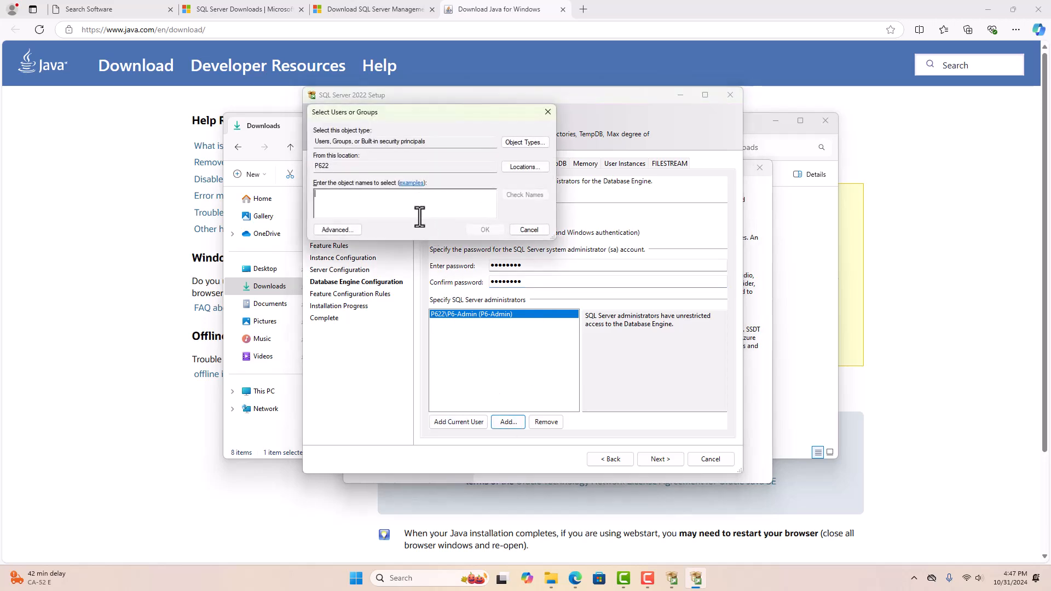
pyautogui.write('P6-22')
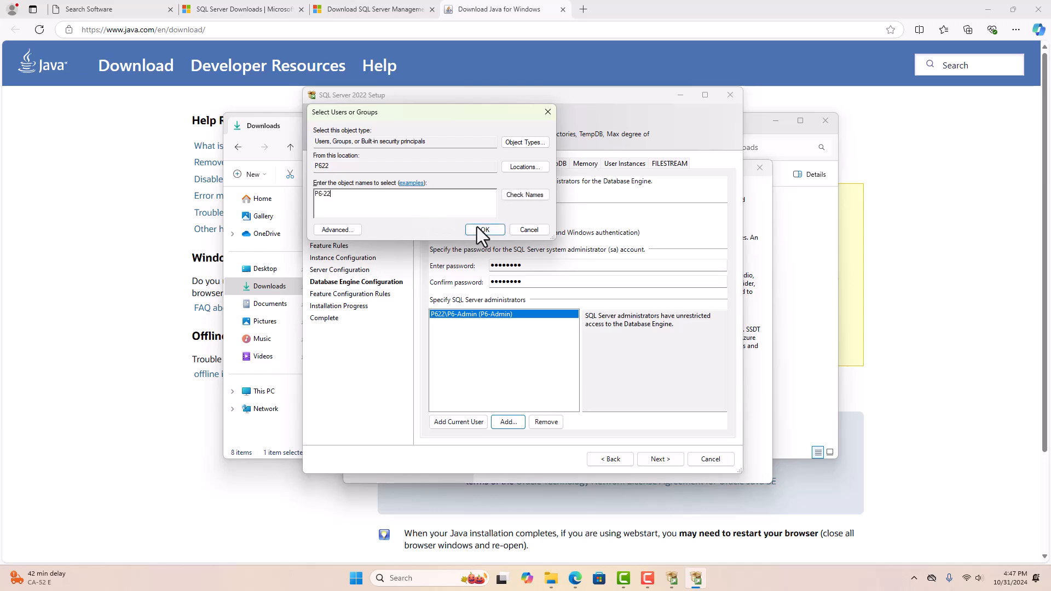
pyautogui.click(479, 228)
pyautogui.click(469, 320)
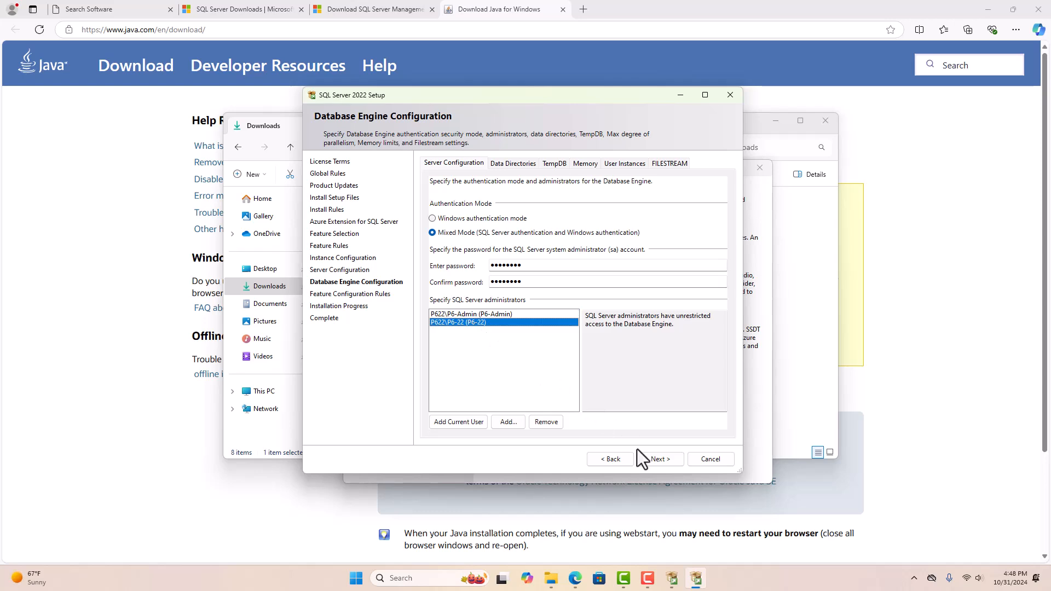
pyautogui.click(658, 459)
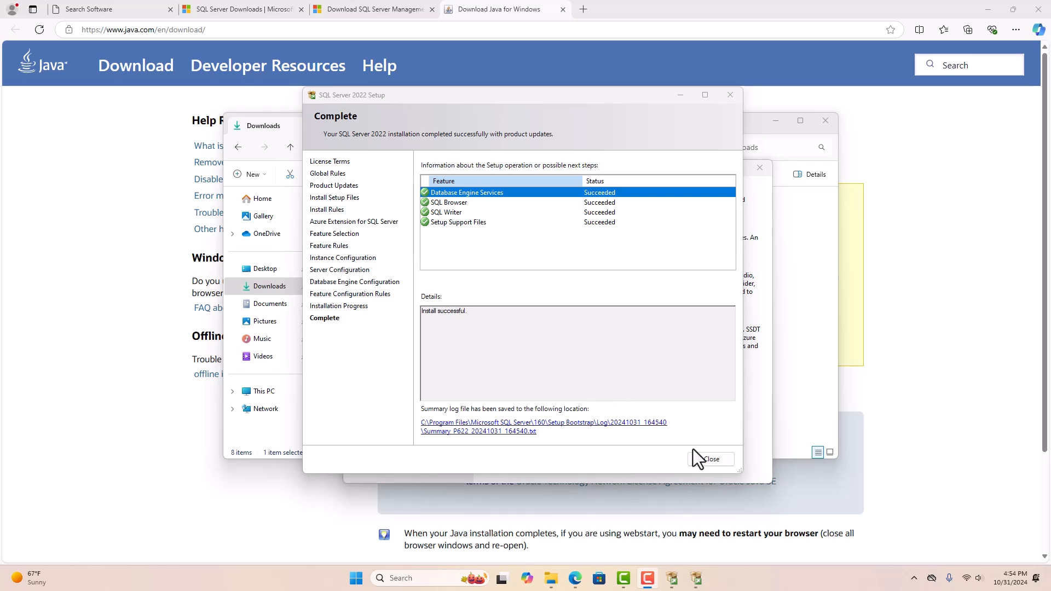
pyautogui.click(709, 458)
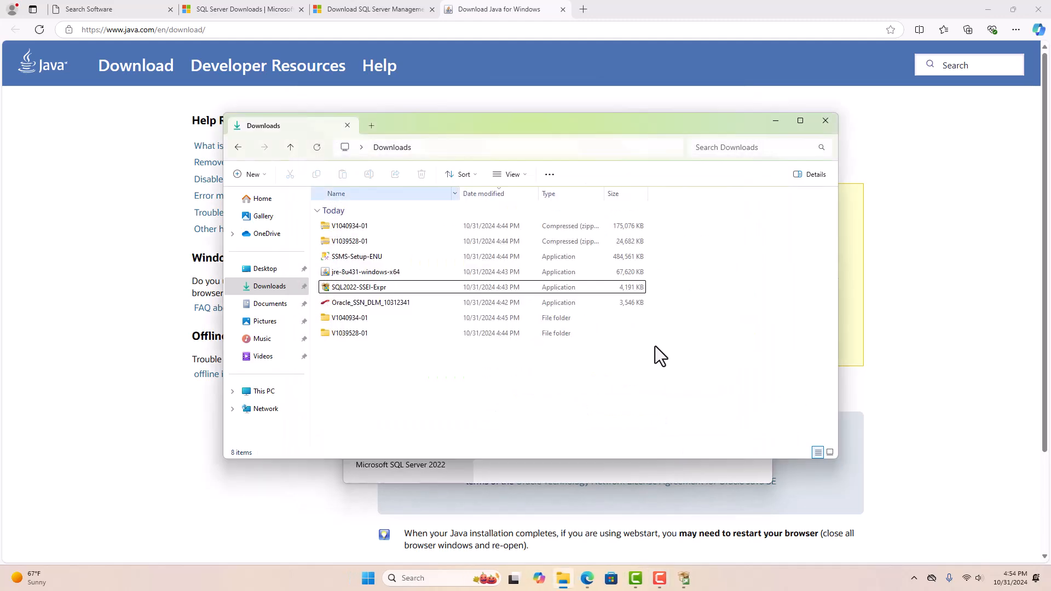
# - Install SQL Server Management Studio 20 from SSMS-Setup-ENU and close its installer
pyautogui.doubleClick(360, 259)
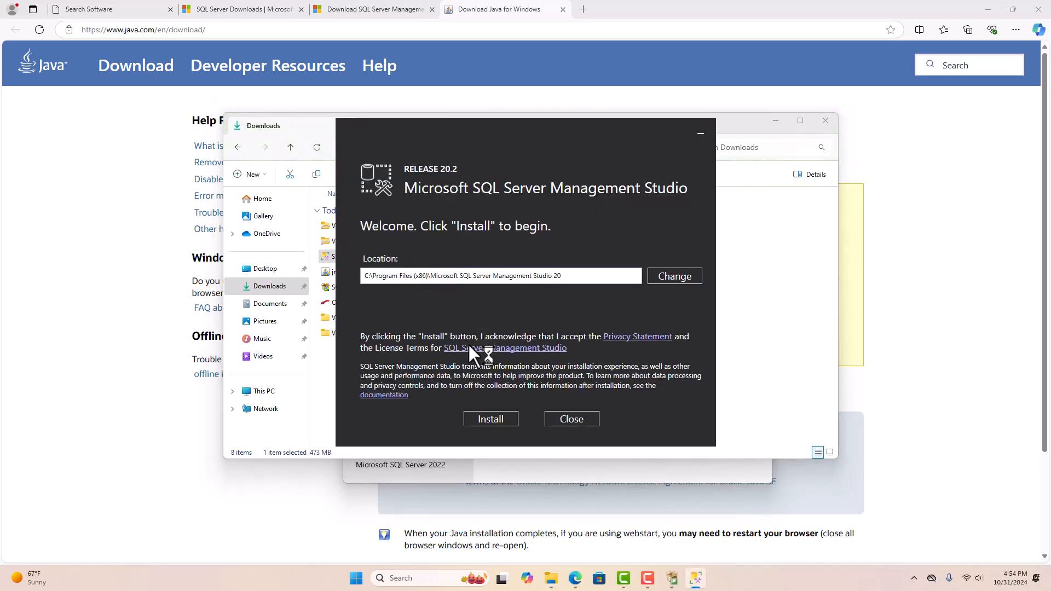
pyautogui.click(491, 418)
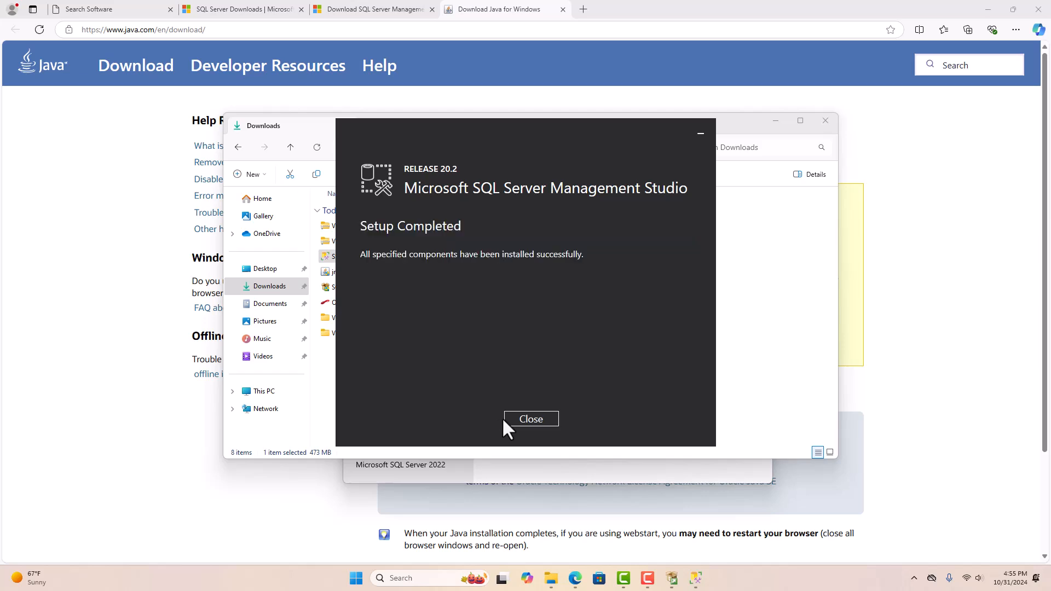
pyautogui.click(533, 417)
# - Install Java from jre-8u431-windows-x64 and close its setup
pyautogui.click(408, 274)
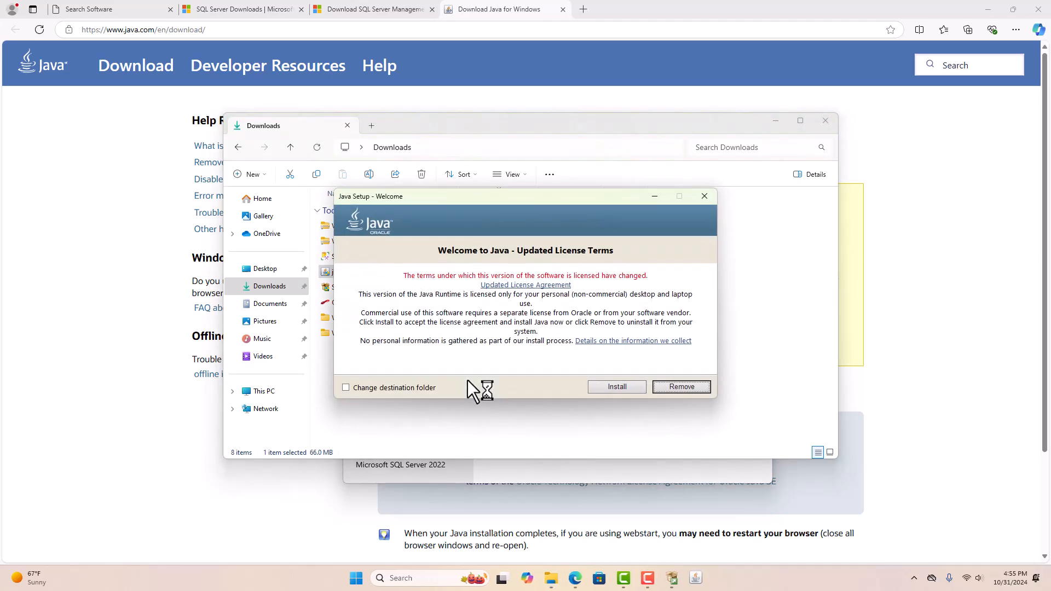
pyautogui.click(609, 387)
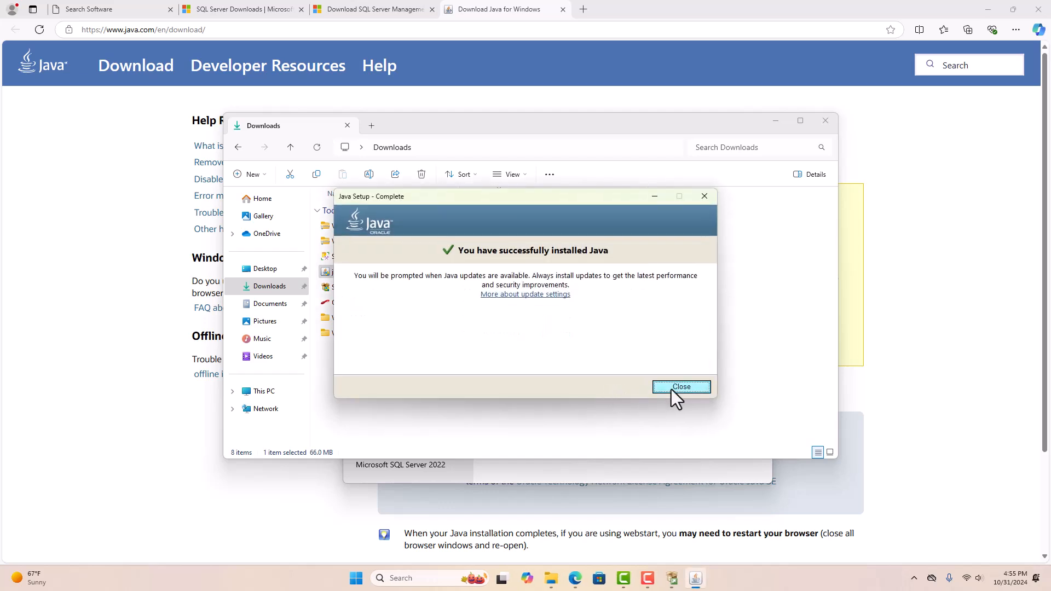
pyautogui.click(681, 386)
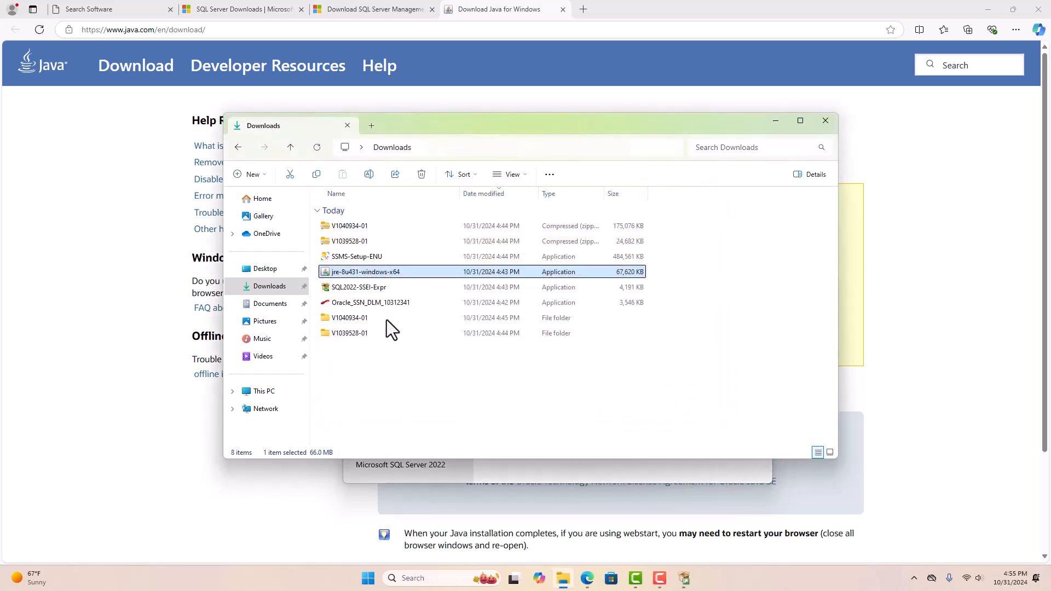
# - Run P6ProfessionalSetup from V1040934-01\P6_Pro_R2312 and install P6 Professional 23 as Typical
pyautogui.doubleClick(386, 288)
pyautogui.doubleClick(386, 226)
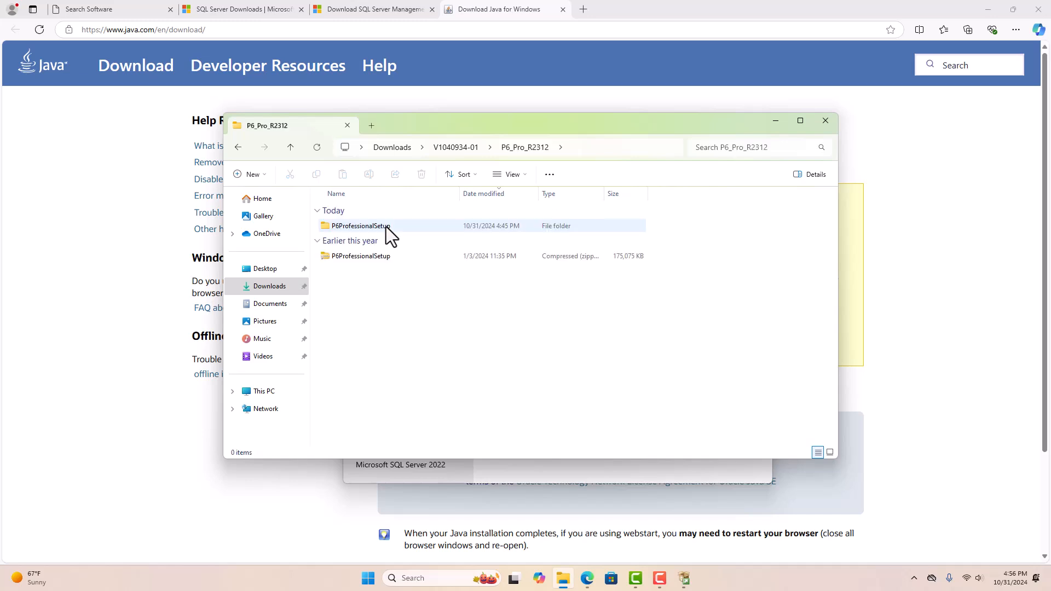
pyautogui.doubleClick(386, 226)
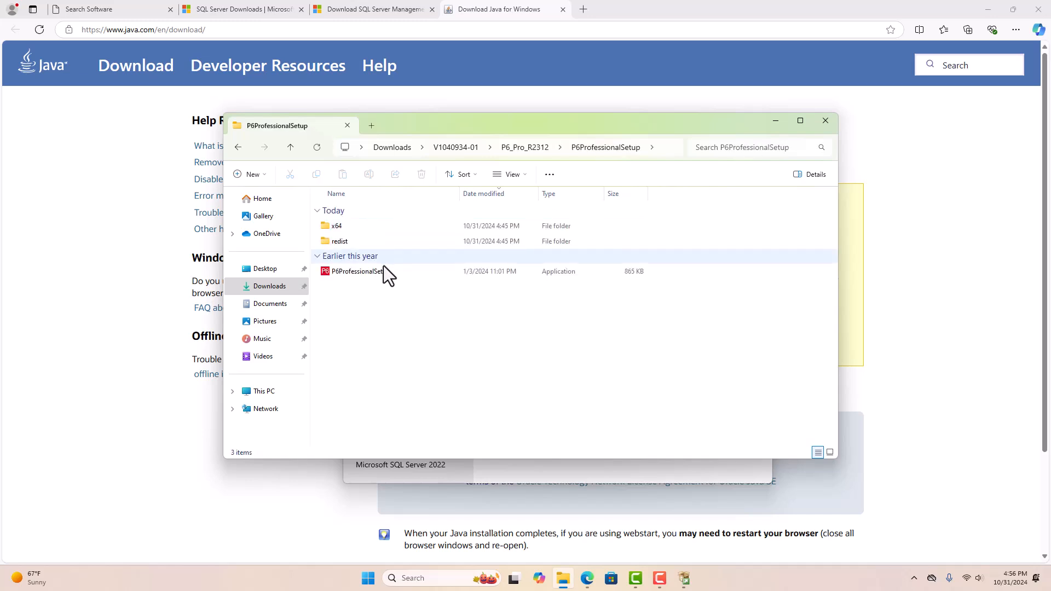
pyautogui.click(384, 273)
pyautogui.doubleClick(384, 274)
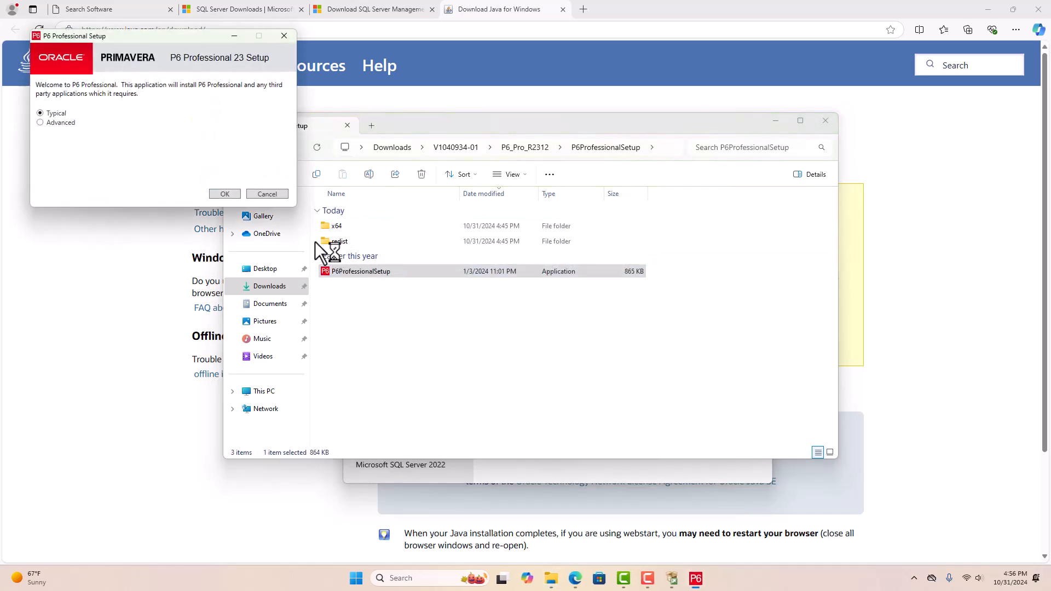
pyautogui.click(225, 194)
pyautogui.click(219, 196)
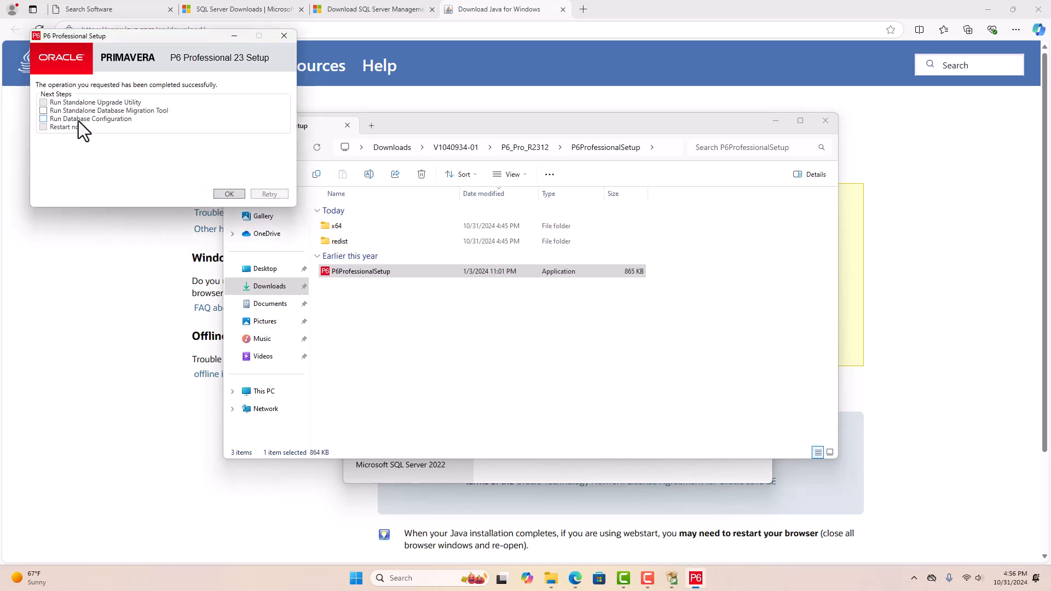
pyautogui.click(228, 195)
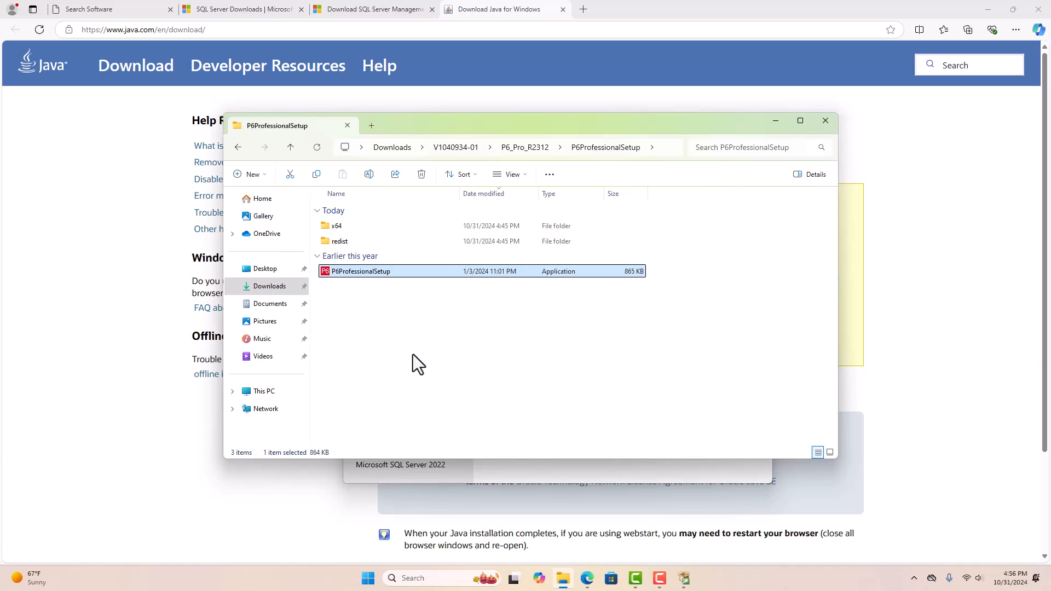
# - Close File Explorer, the SQL Server Installation Center and Edge
pyautogui.click(825, 120)
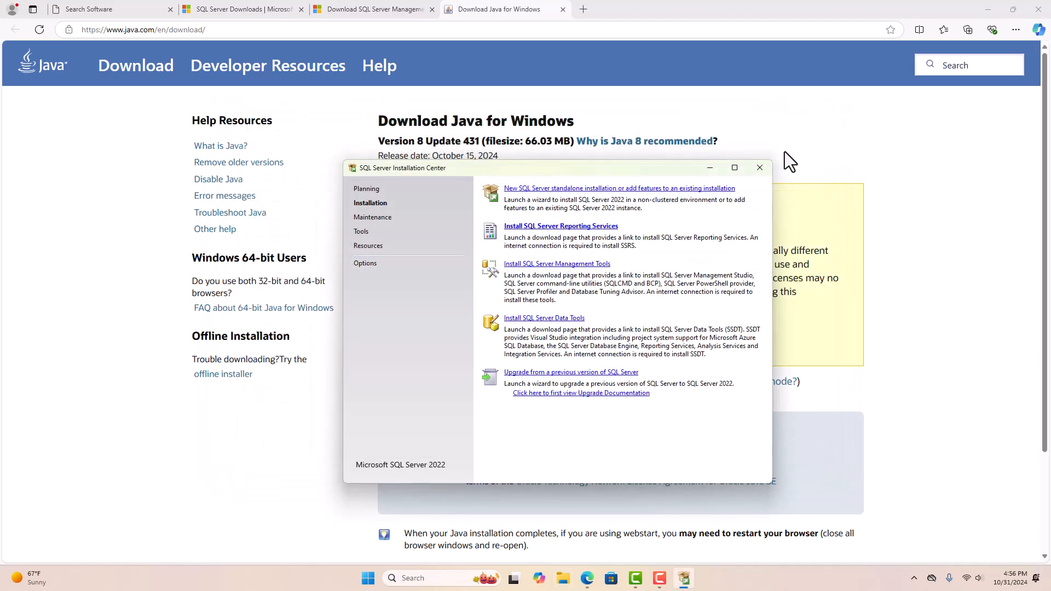
pyautogui.click(759, 167)
pyautogui.click(1038, 10)
# - Confirm leaving the site, then launch SQL Server 2022 Configuration Manager by searching 'sql' in Start
pyautogui.click(586, 88)
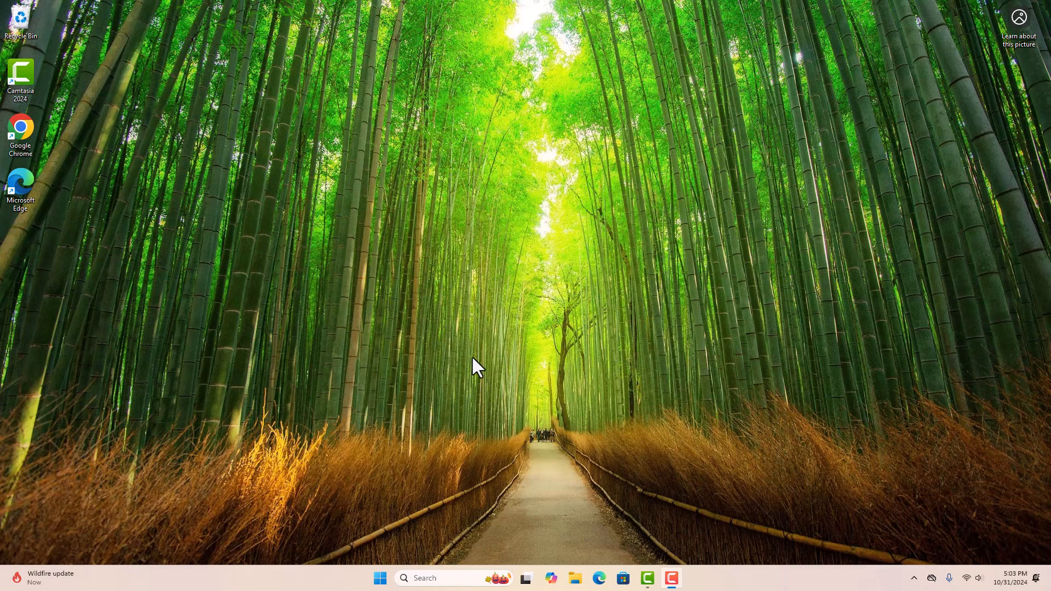
pyautogui.click(381, 584)
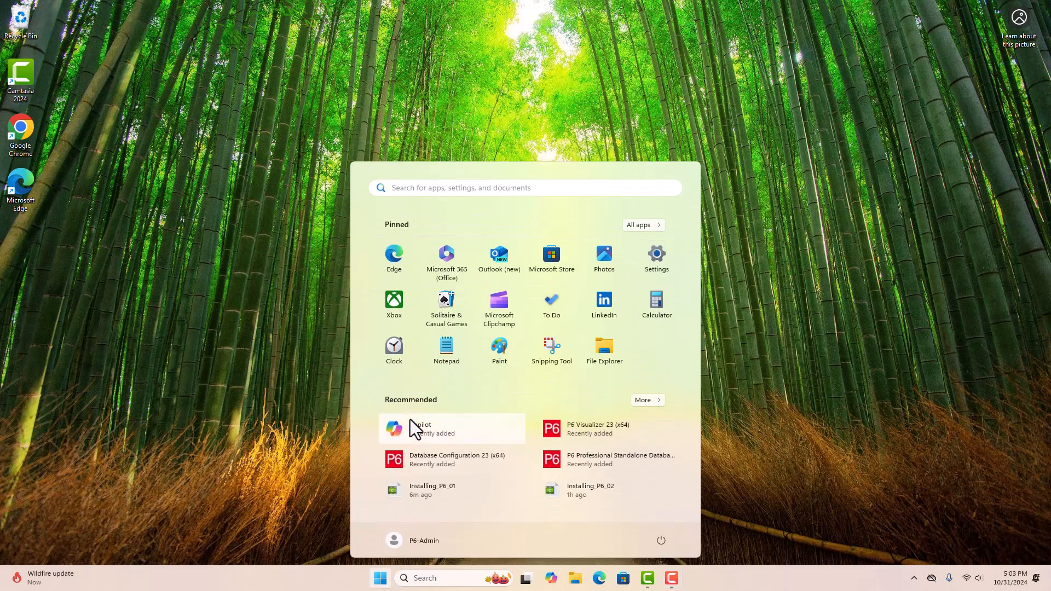
pyautogui.write('sql')
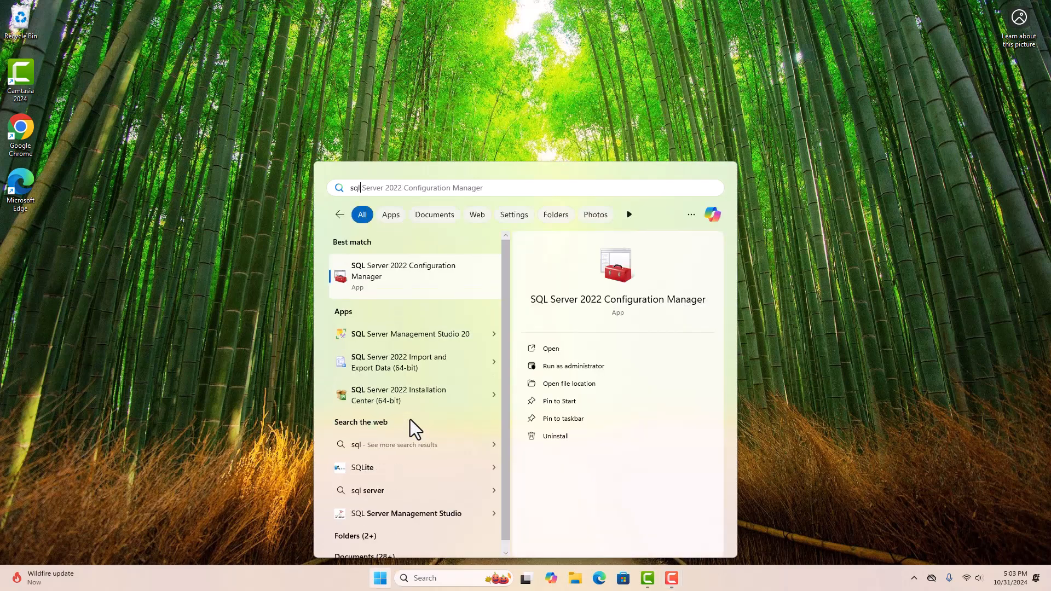
pyautogui.press('Return')
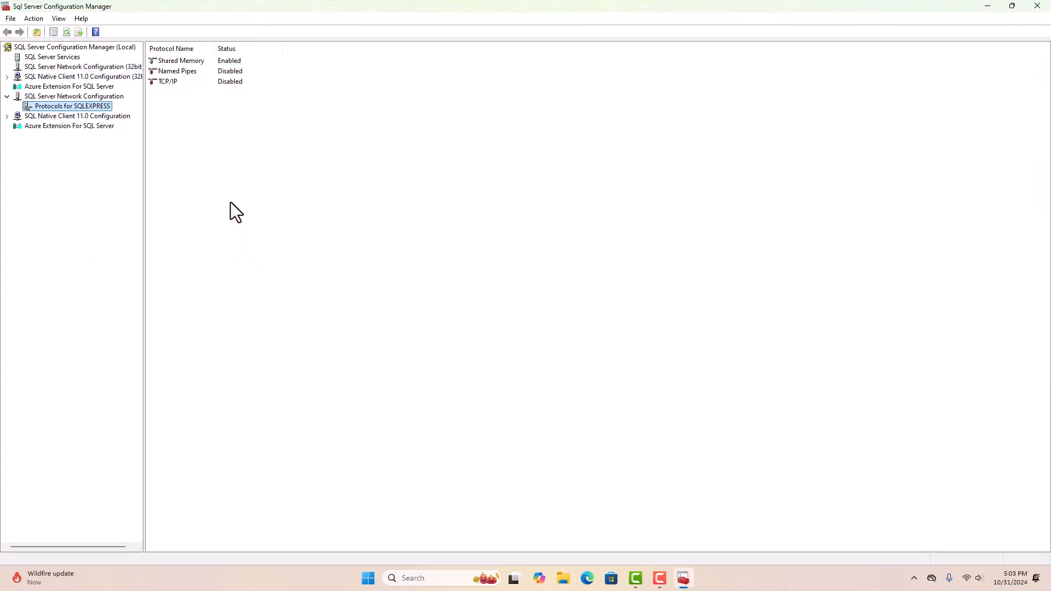
# - Enable the TCP/IP protocol under Protocols for SQLEXPRESS
pyautogui.click(54, 107)
pyautogui.click(166, 82)
pyautogui.rightClick(178, 82)
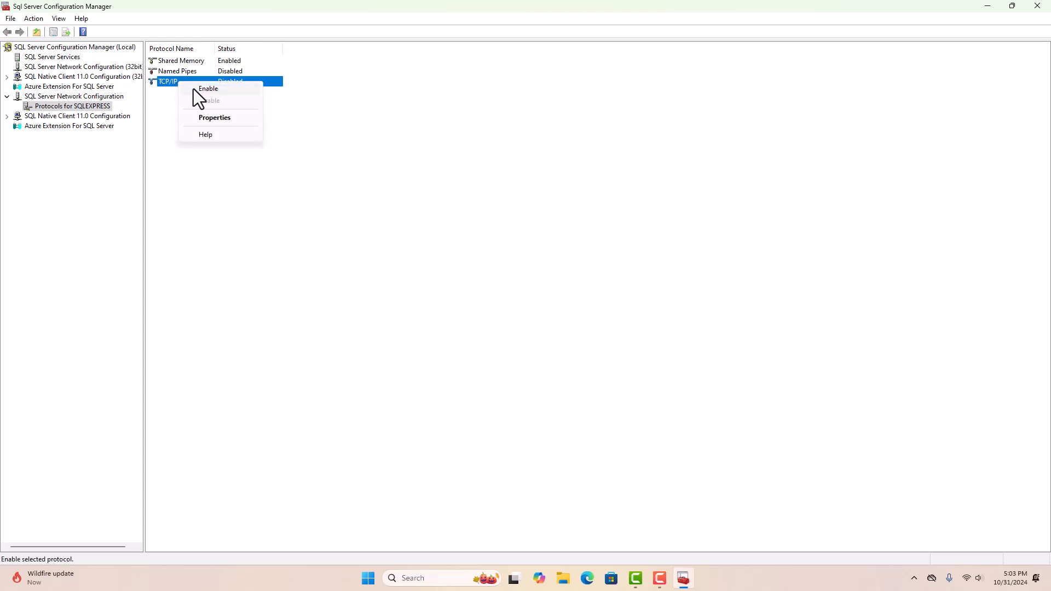
pyautogui.click(217, 92)
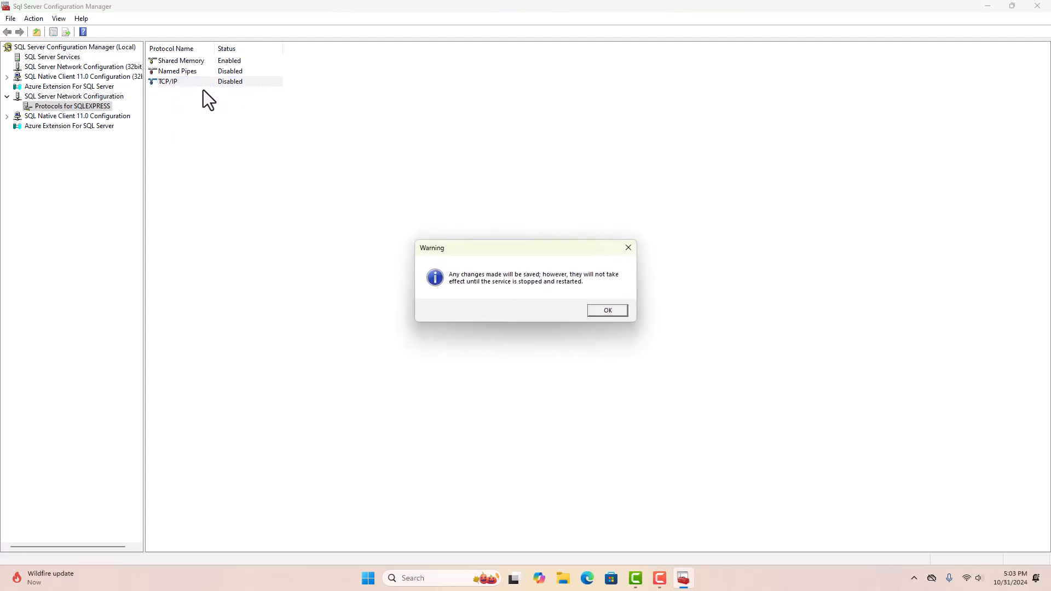
pyautogui.click(609, 310)
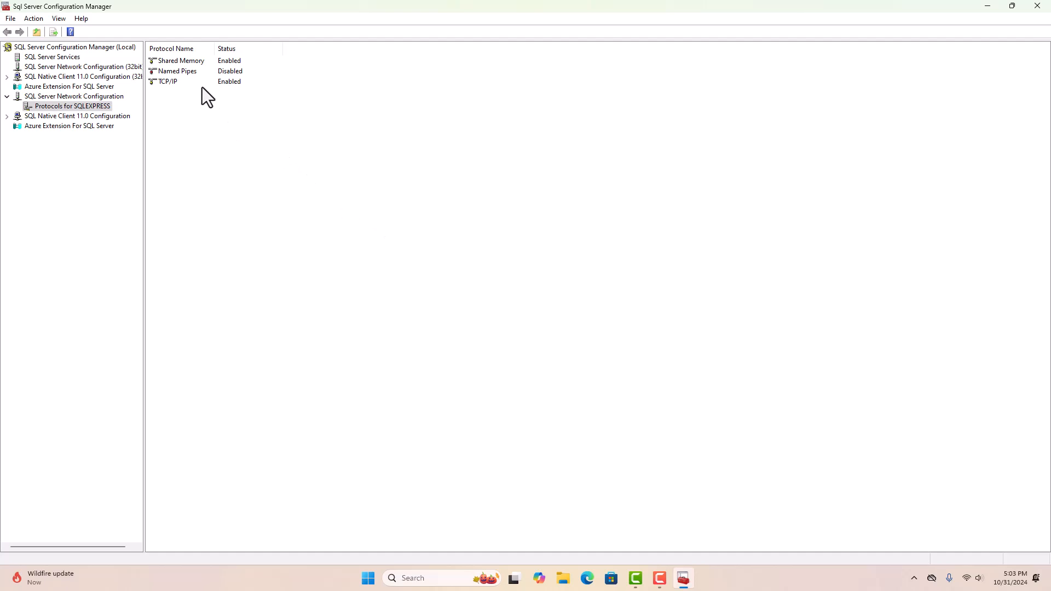
# - Set the TCP/IP IPAll TCP Port to 1433 and save the properties
pyautogui.click(180, 81)
pyautogui.rightClick(180, 81)
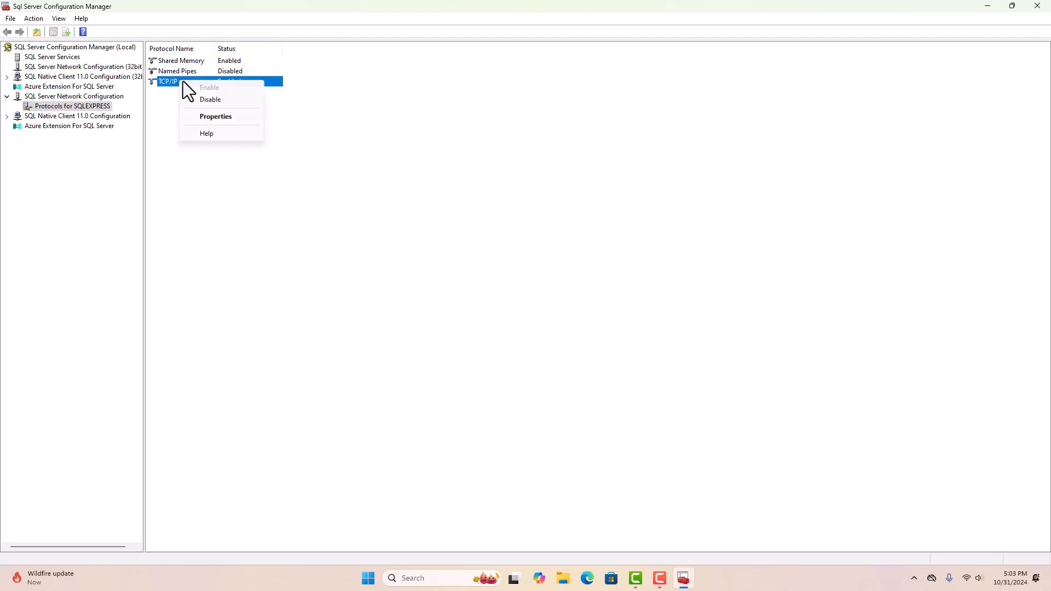
pyautogui.click(206, 117)
pyautogui.click(464, 179)
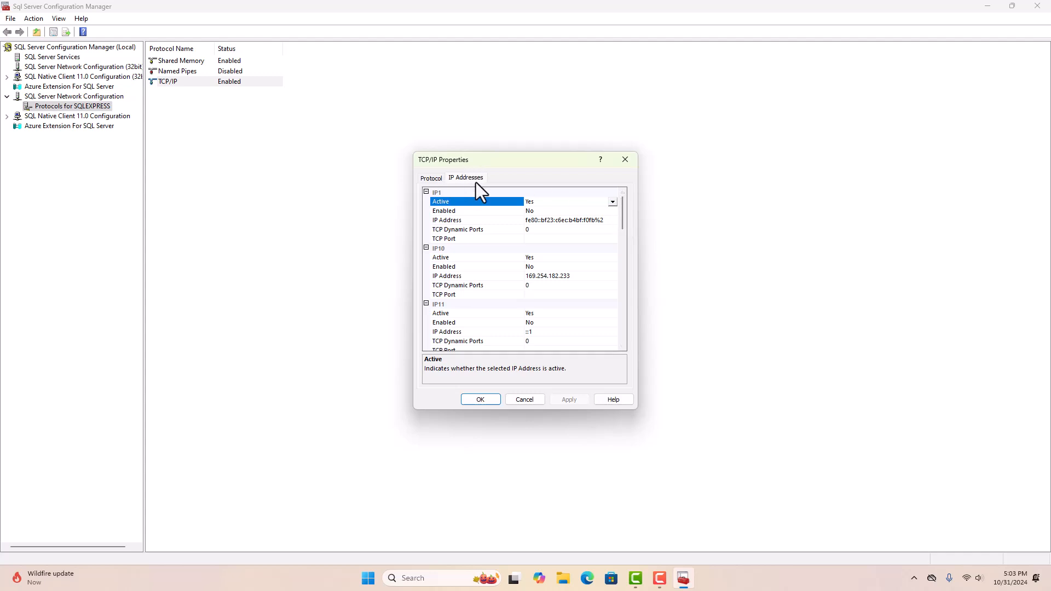
pyautogui.moveTo(623, 203); pyautogui.dragTo(627, 228)
pyautogui.moveTo(638, 288); pyautogui.dragTo(641, 331)
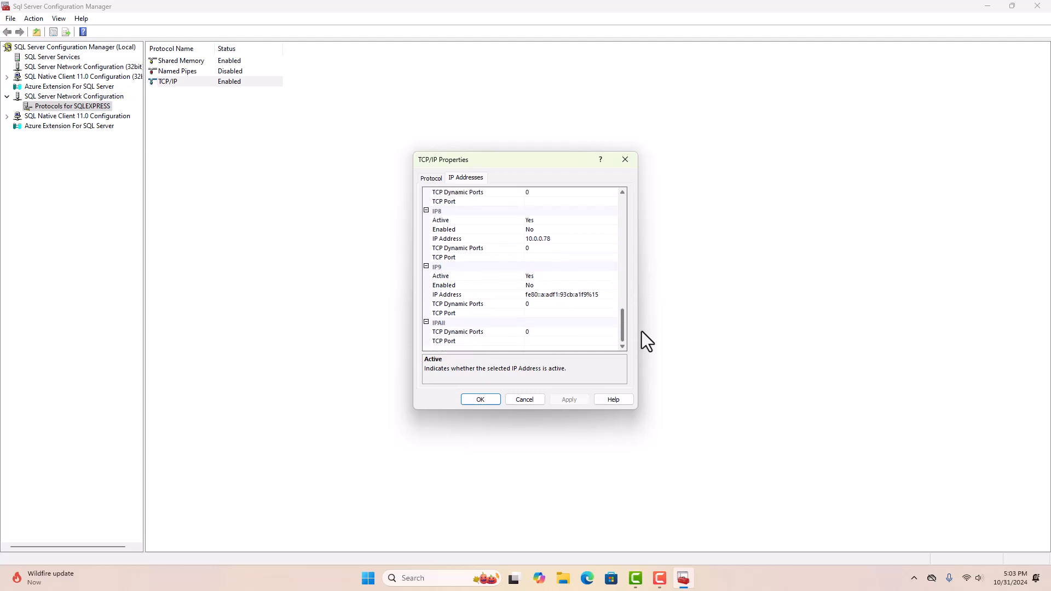
pyautogui.click(532, 343)
pyautogui.write('1433')
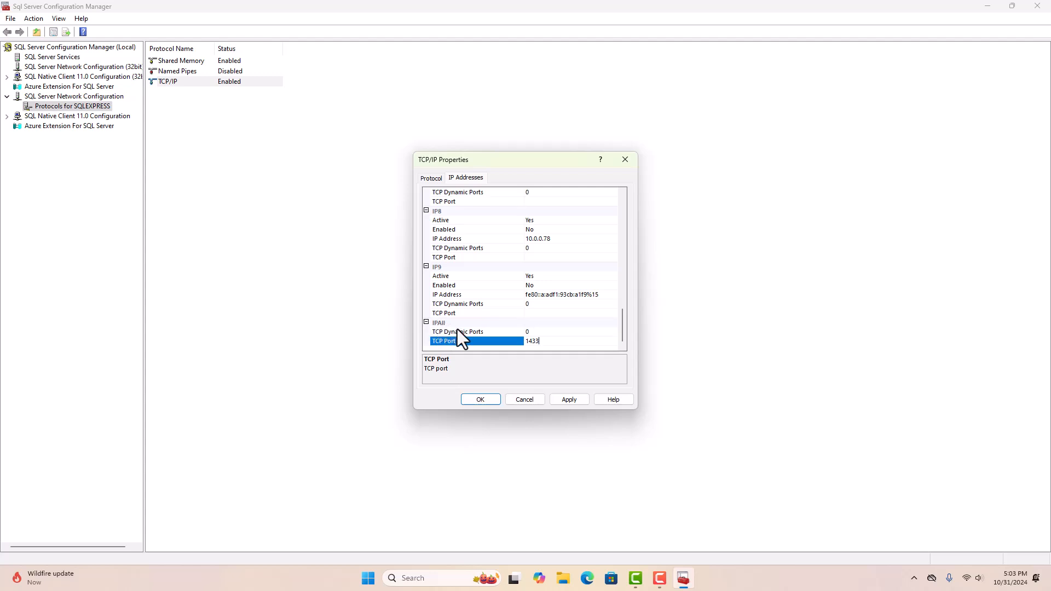
pyautogui.click(563, 402)
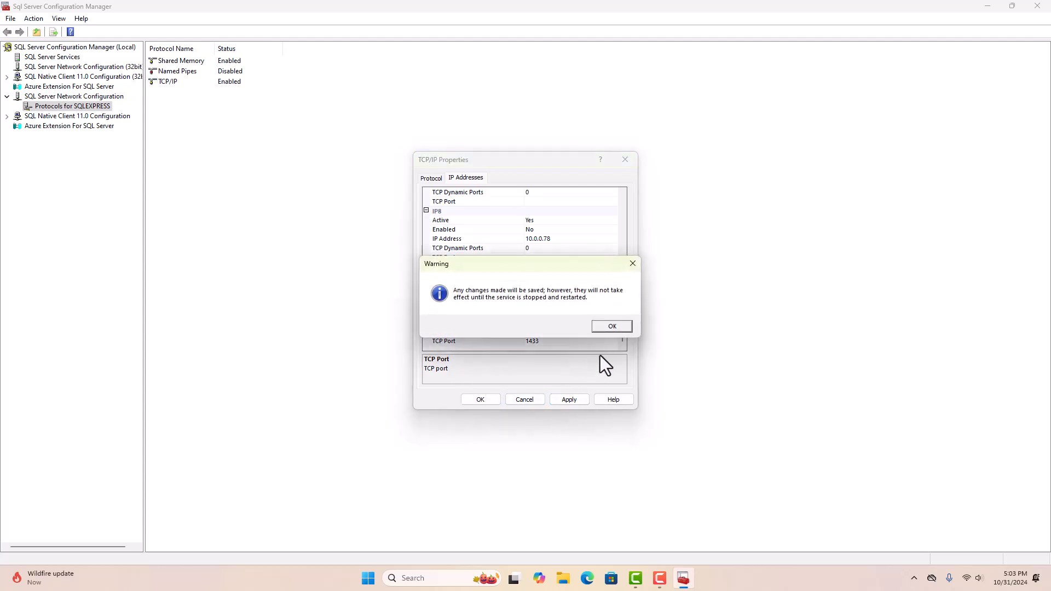
pyautogui.click(612, 326)
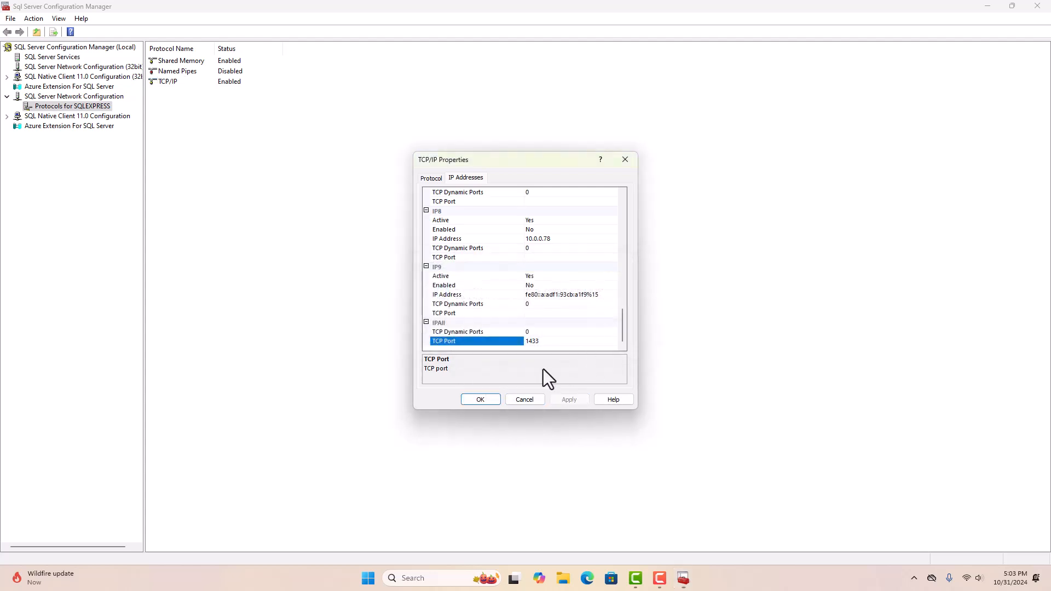
pyautogui.click(479, 402)
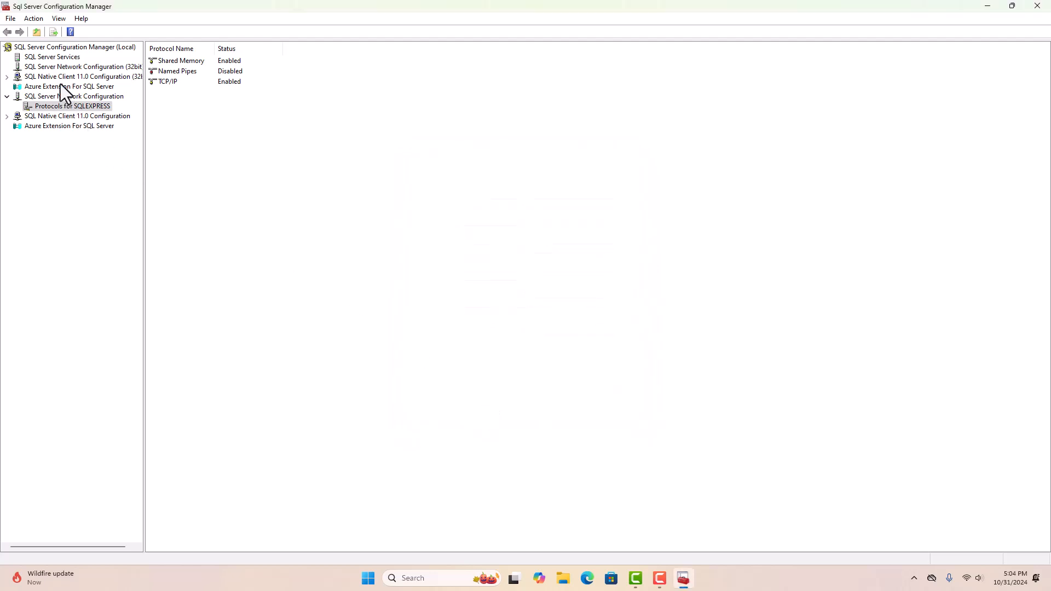
# - Restart the SQL Server (SQLEXPRESS) service from the SQL Server Services list to apply the TCP/IP changes
pyautogui.click(47, 58)
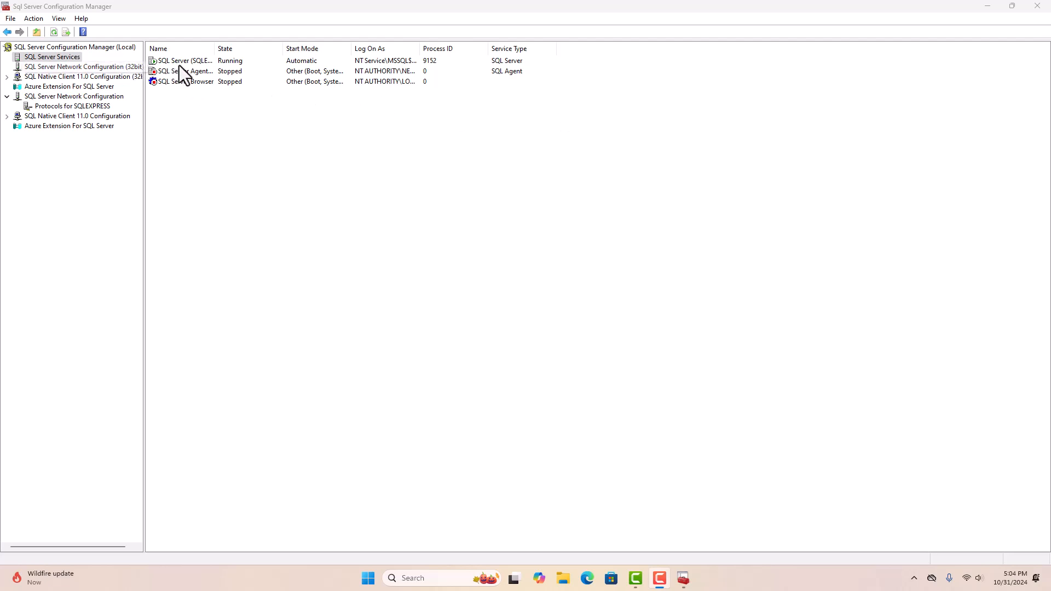
pyautogui.doubleClick(215, 47)
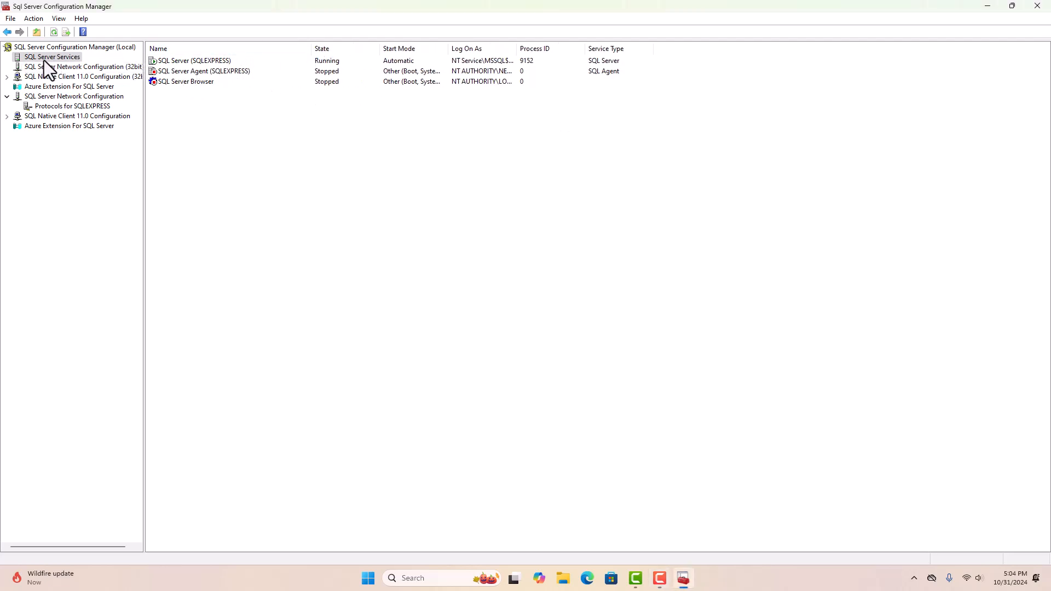
pyautogui.click(195, 62)
pyautogui.rightClick(195, 63)
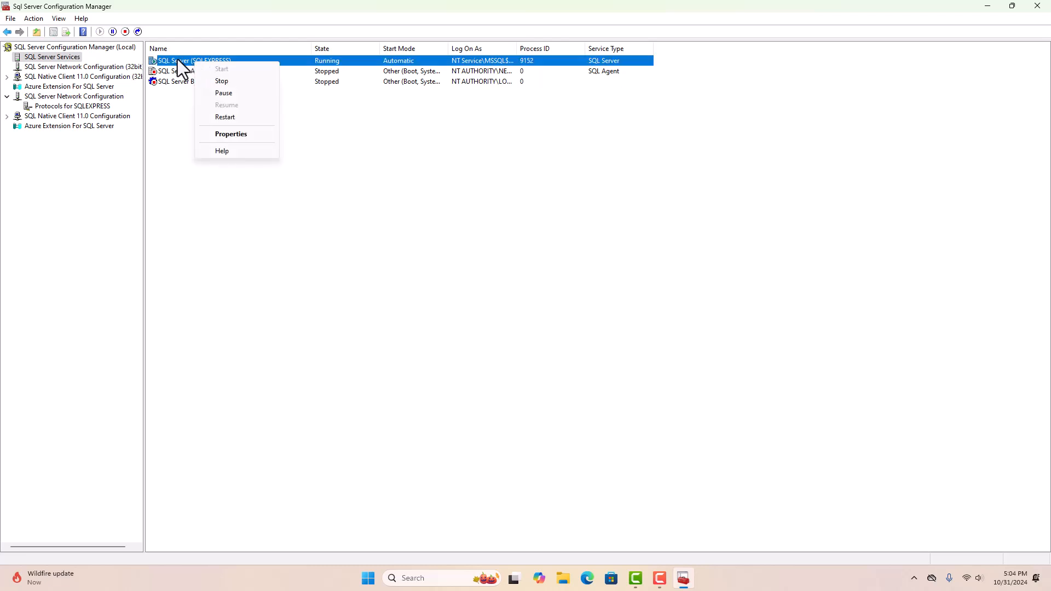
pyautogui.click(229, 118)
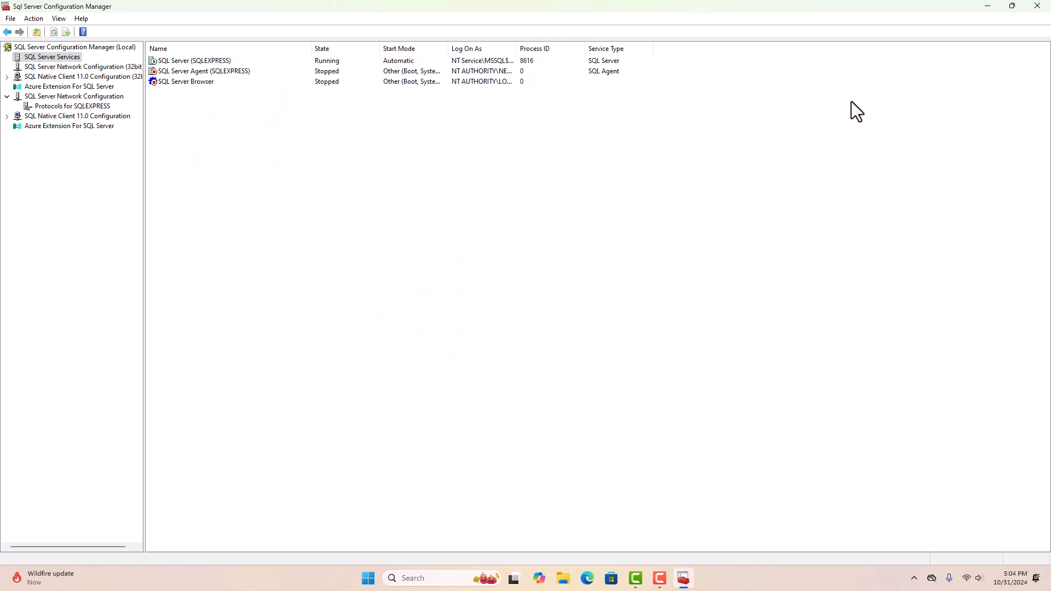
# - Close Configuration Manager and launch SQL Server Management Studio 20 from a Start search for 'sql'
pyautogui.click(1036, 6)
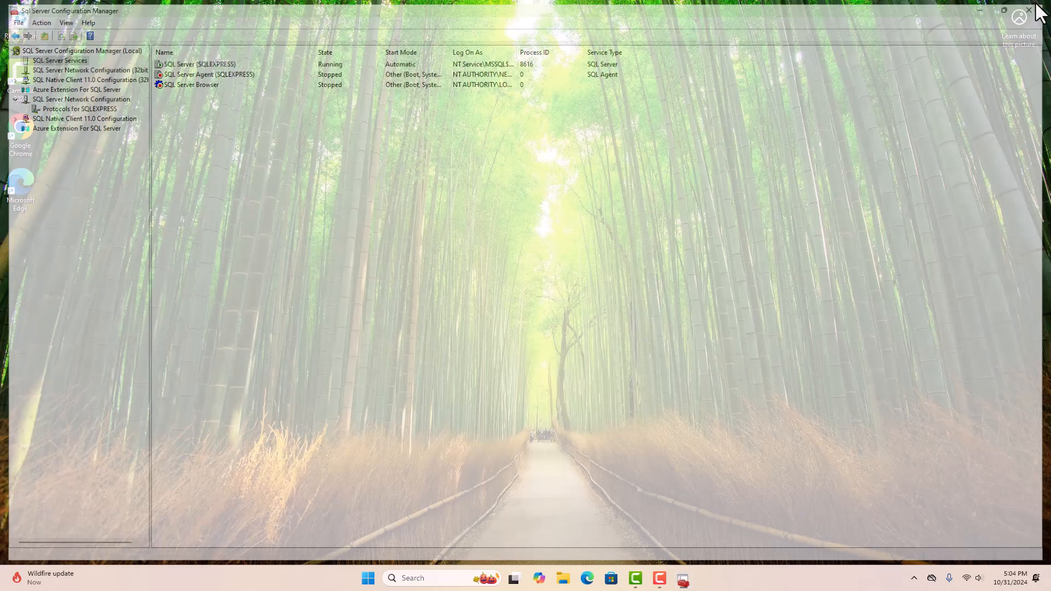
pyautogui.click(380, 578)
pyautogui.write('sql')
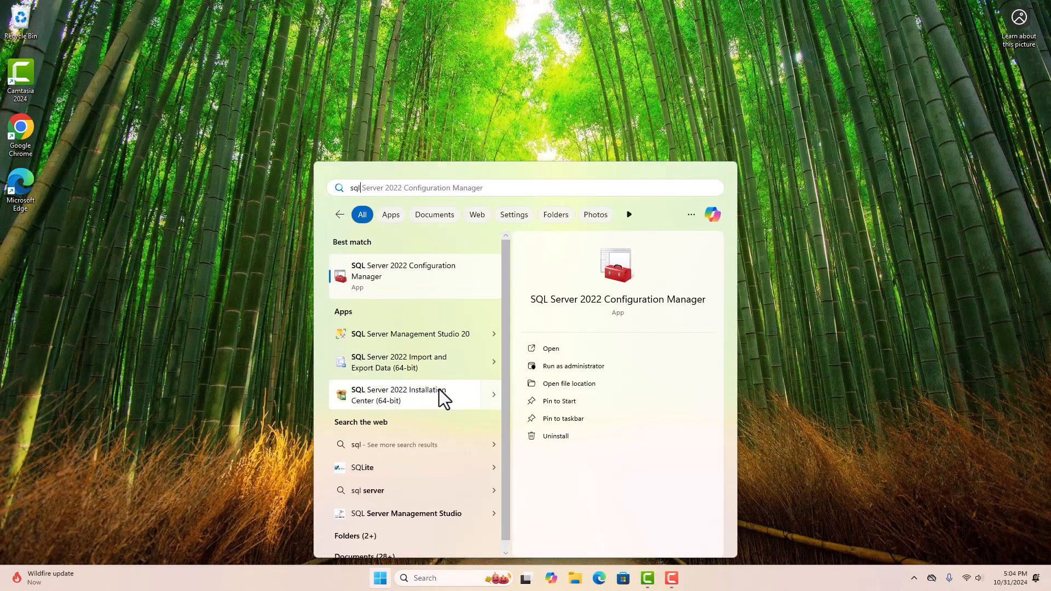
pyautogui.click(425, 336)
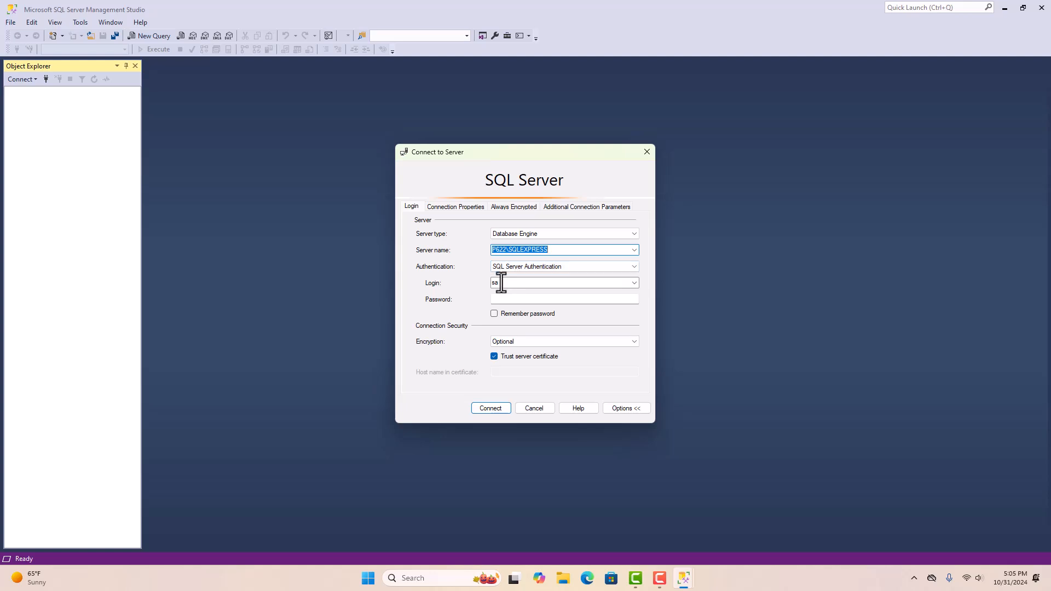
# - Log in to P622\SQLEXPRESS with the admin password, expand Databases, then close SSMS
pyautogui.click(519, 299)
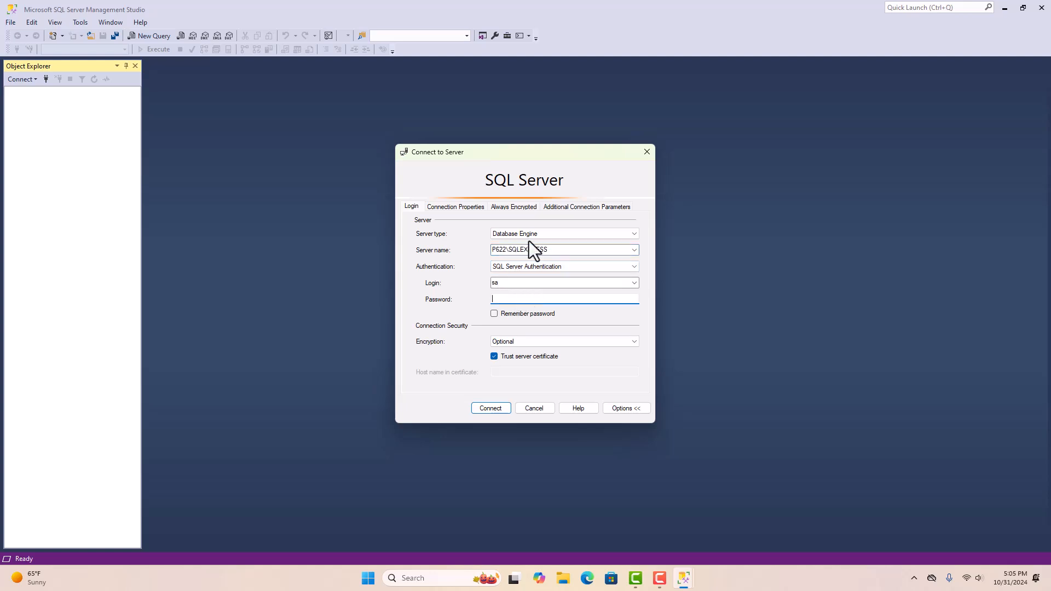
pyautogui.write('********')
pyautogui.click(490, 408)
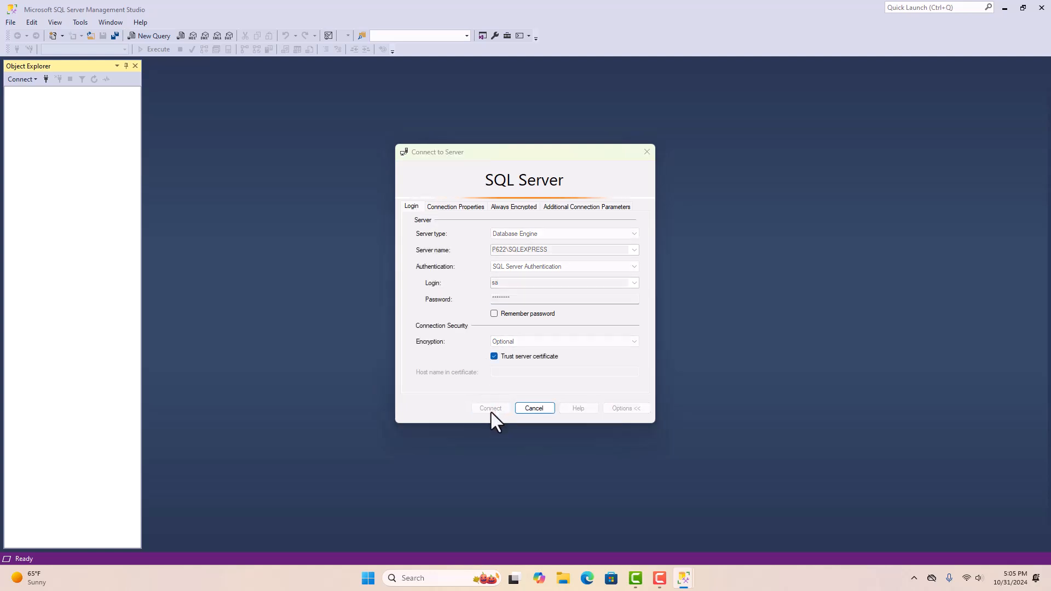
pyautogui.click(22, 103)
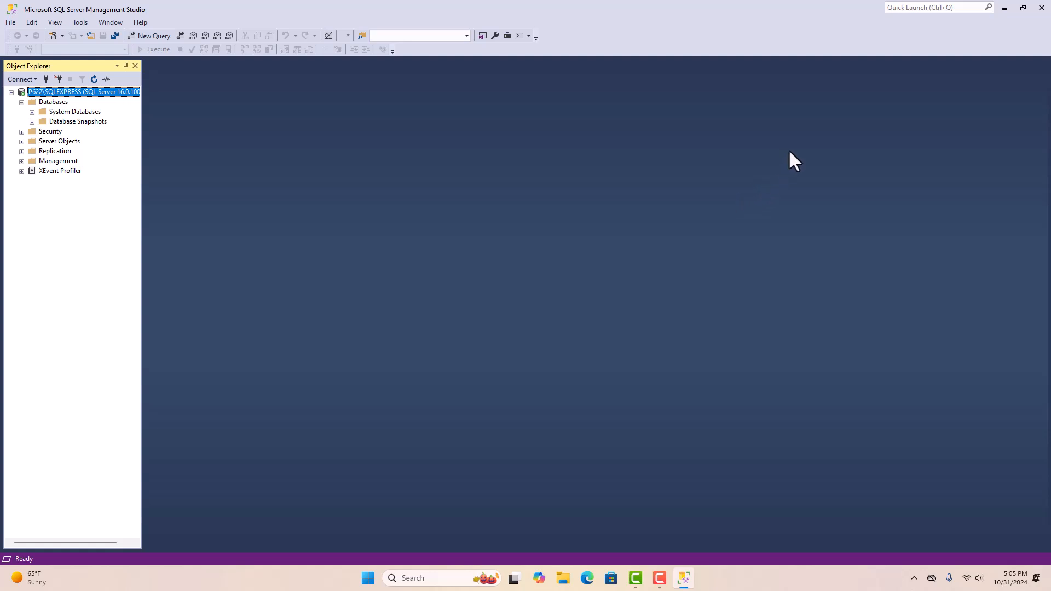
pyautogui.press('F10')
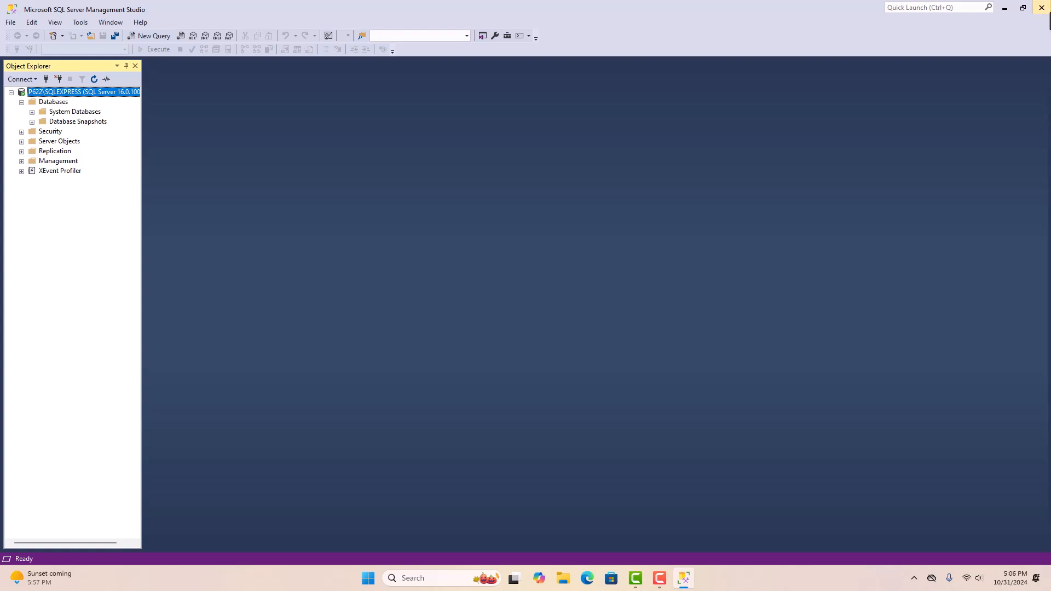
pyautogui.click(1041, 7)
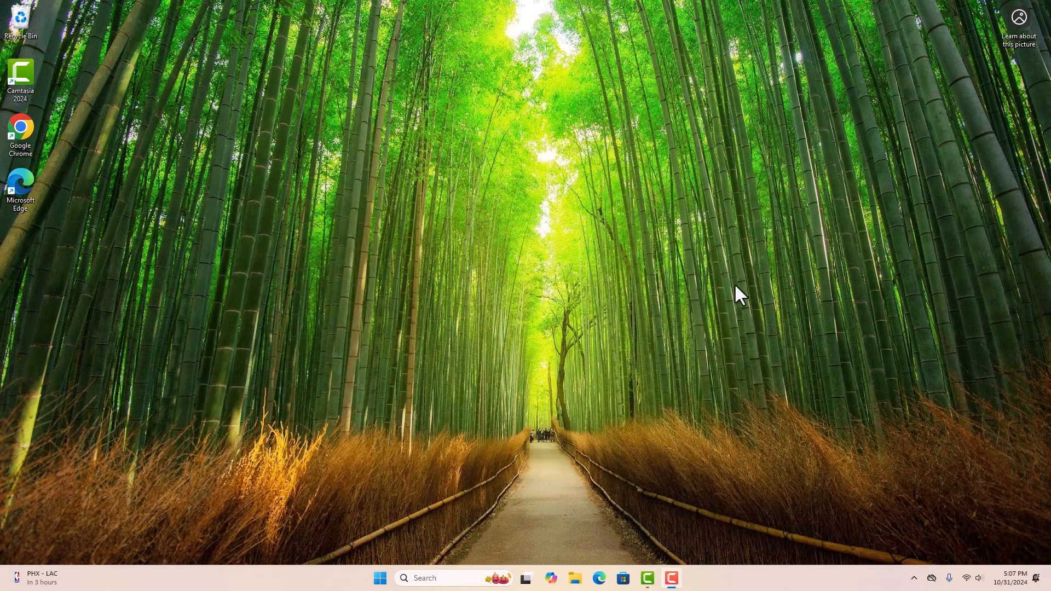
# - Search 'env' in Start, open Edit the system environment variables, and show its Environment Variables window
pyautogui.click(380, 578)
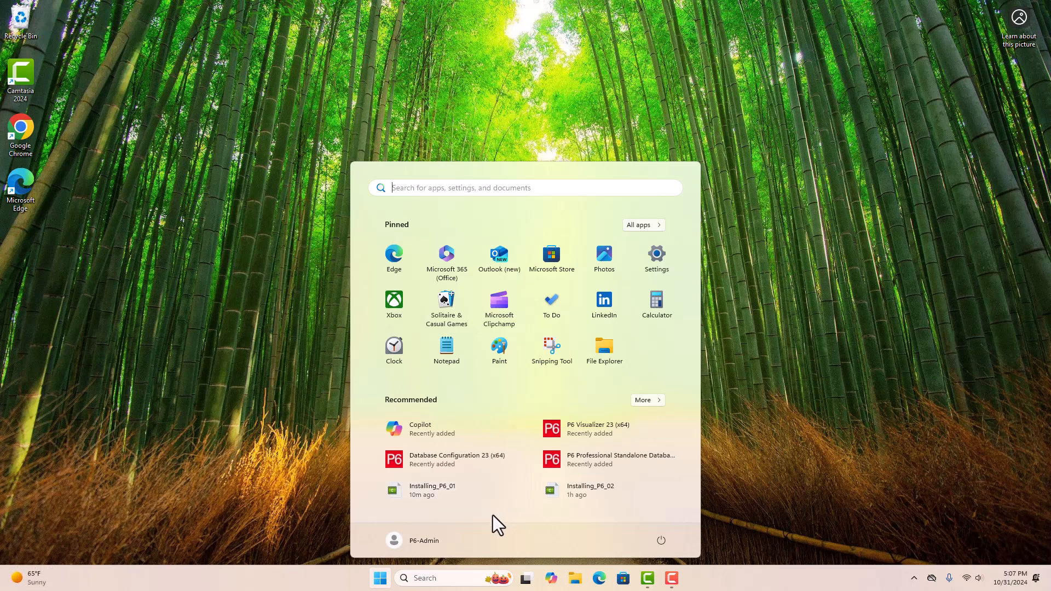
pyautogui.write('env')
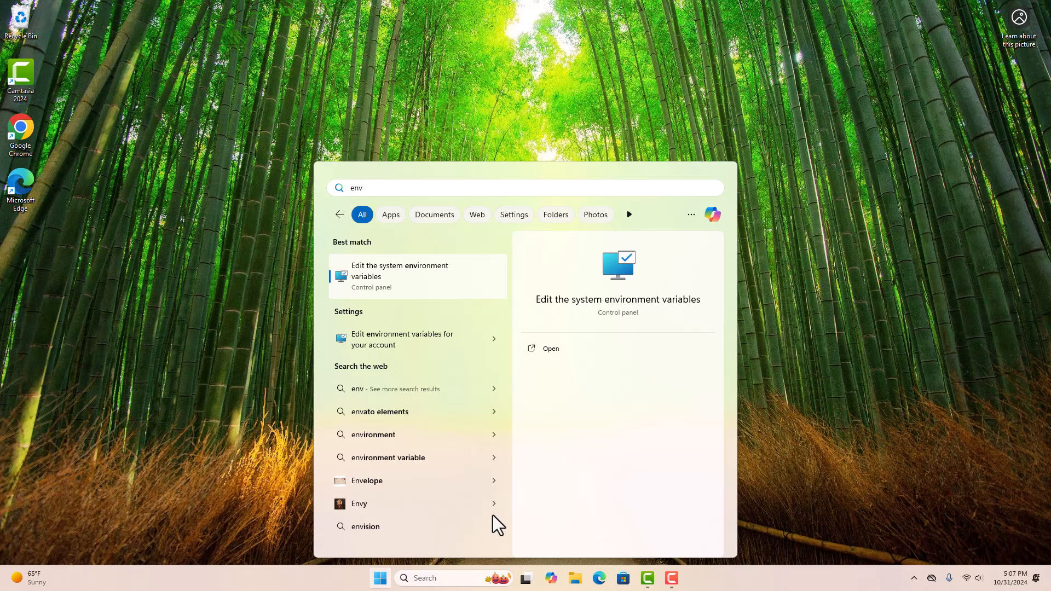
pyautogui.click(452, 277)
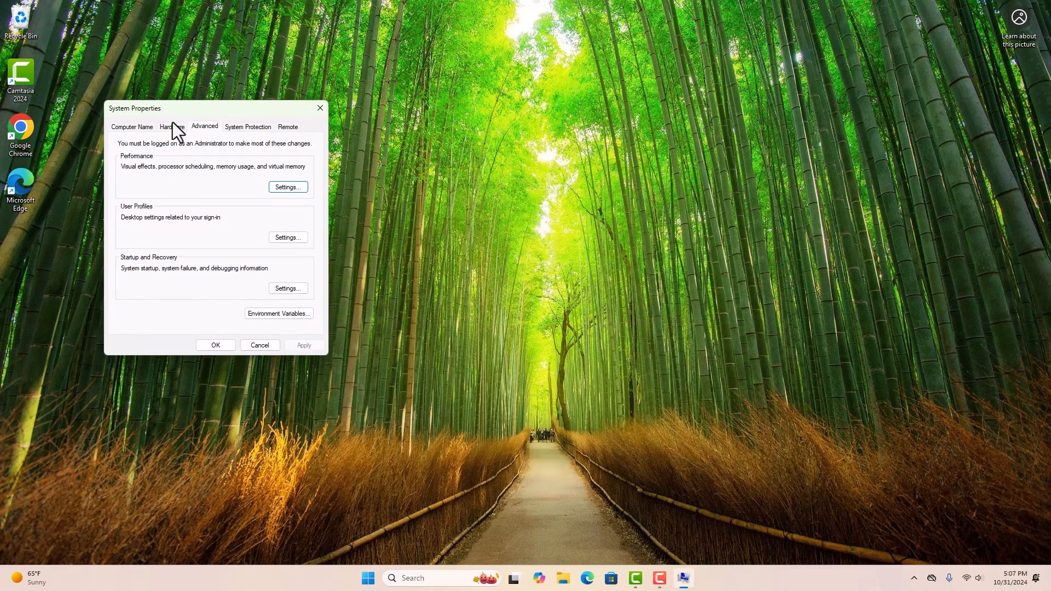
pyautogui.click(259, 313)
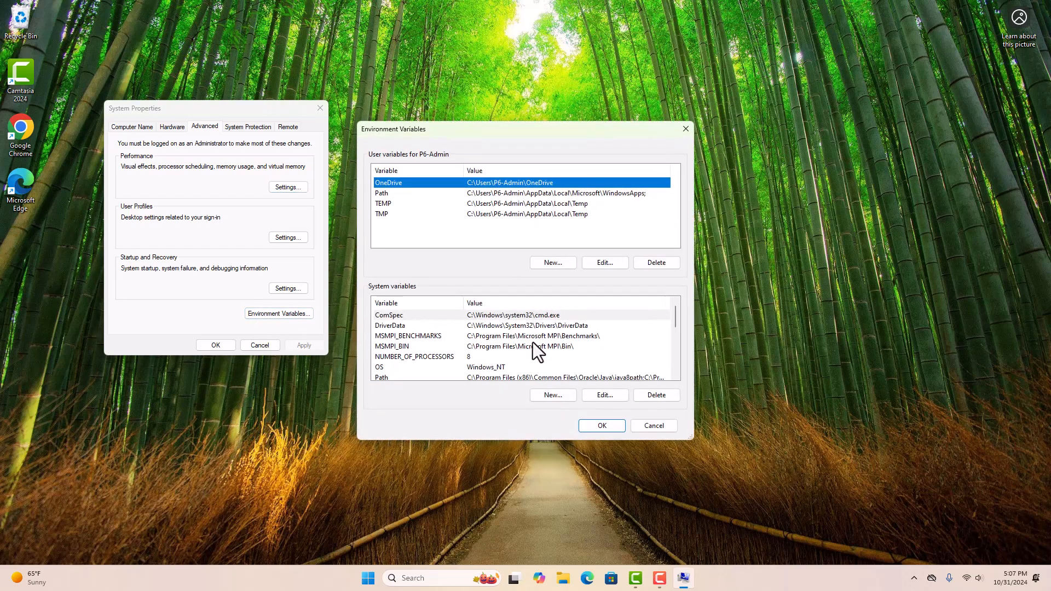
# - Create a new system variable JAVA_HOME, browsing to C:\Program Files\Java\jre1.8.0_431 as its value
pyautogui.click(563, 394)
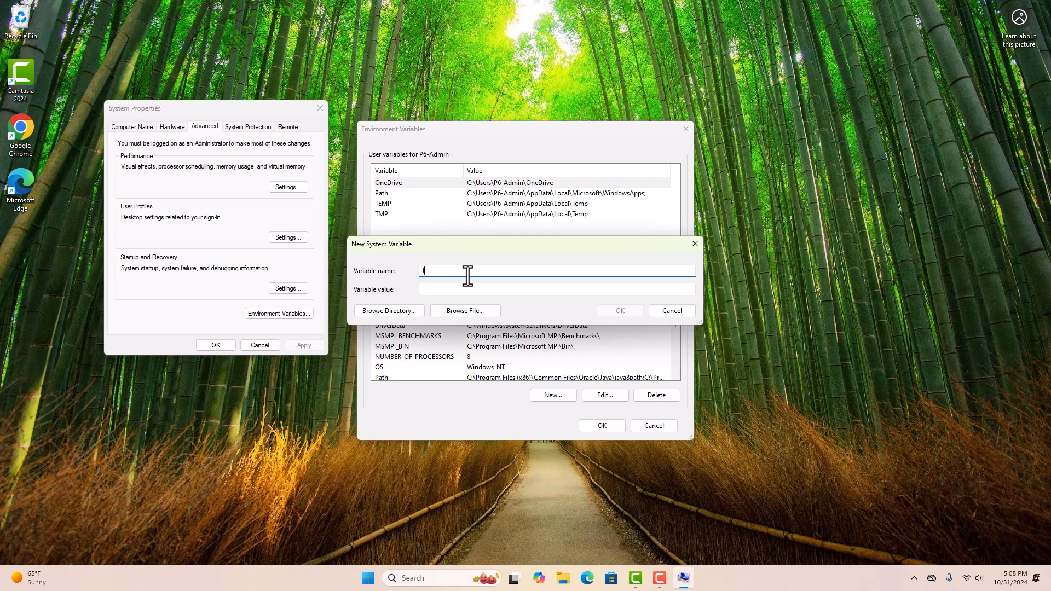
pyautogui.write('JAVA_HOME')
pyautogui.press('Tab')
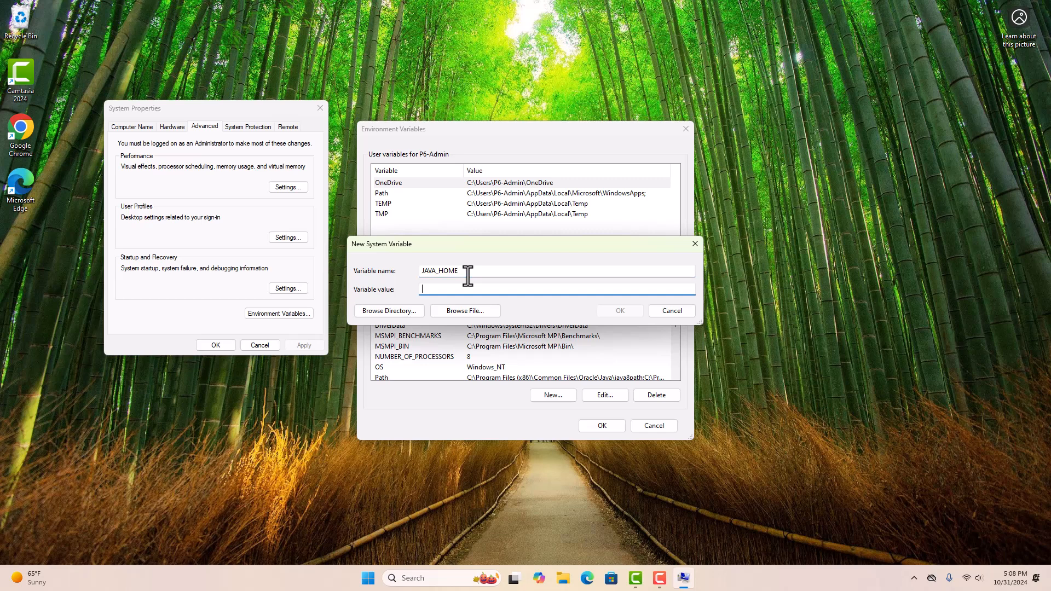
pyautogui.click(379, 312)
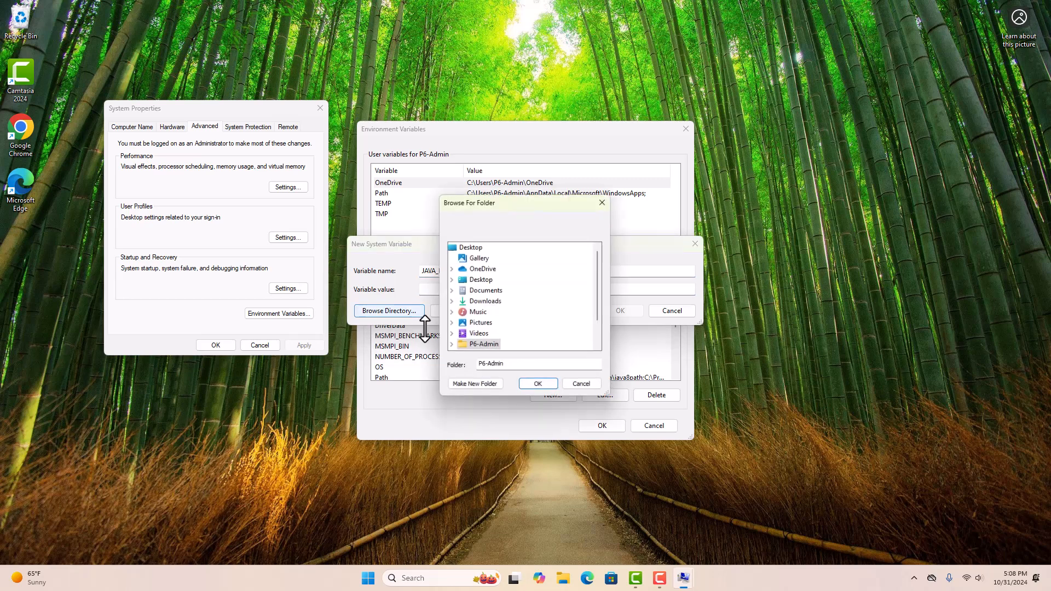
pyautogui.scroll(-1, 602, 288)
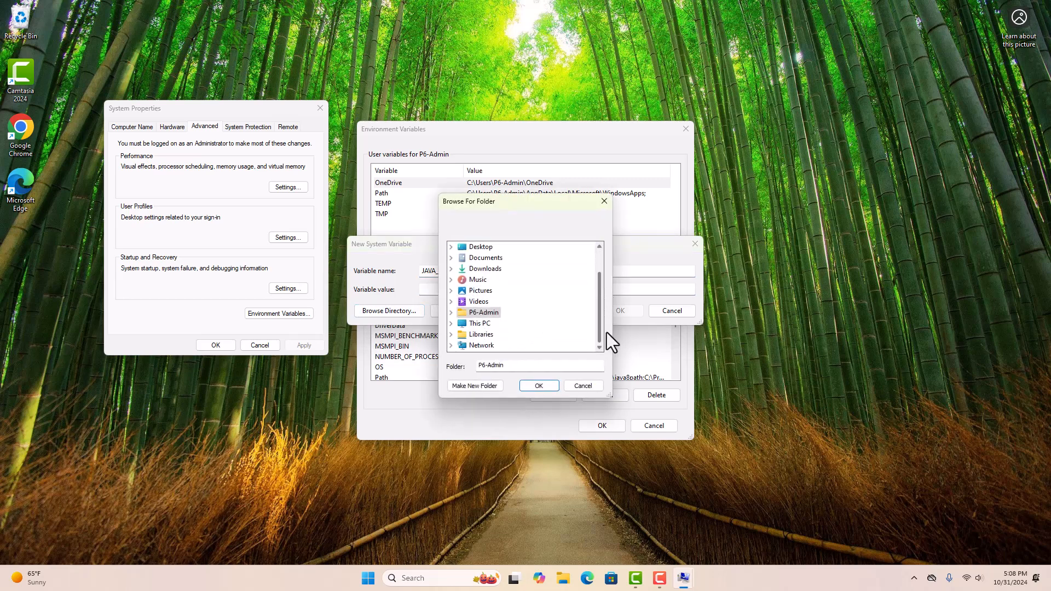
pyautogui.click(481, 324)
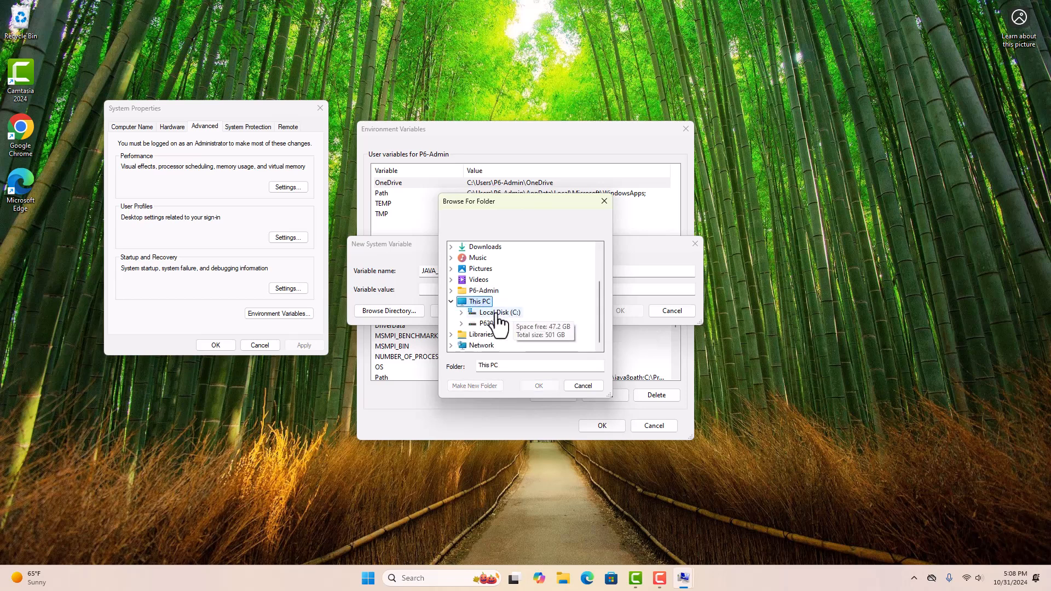
pyautogui.doubleClick(501, 333)
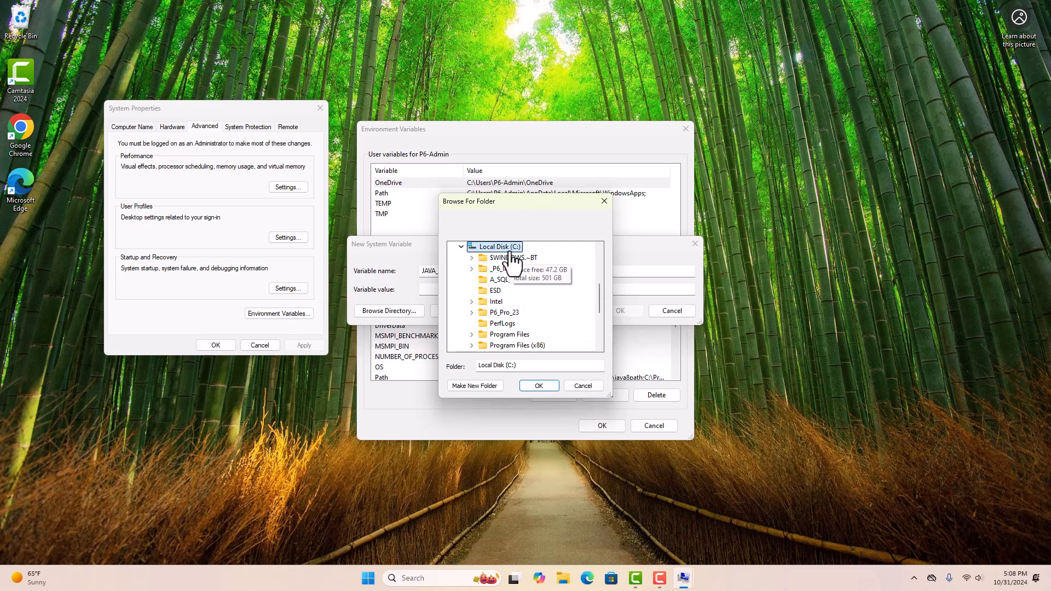
pyautogui.doubleClick(508, 334)
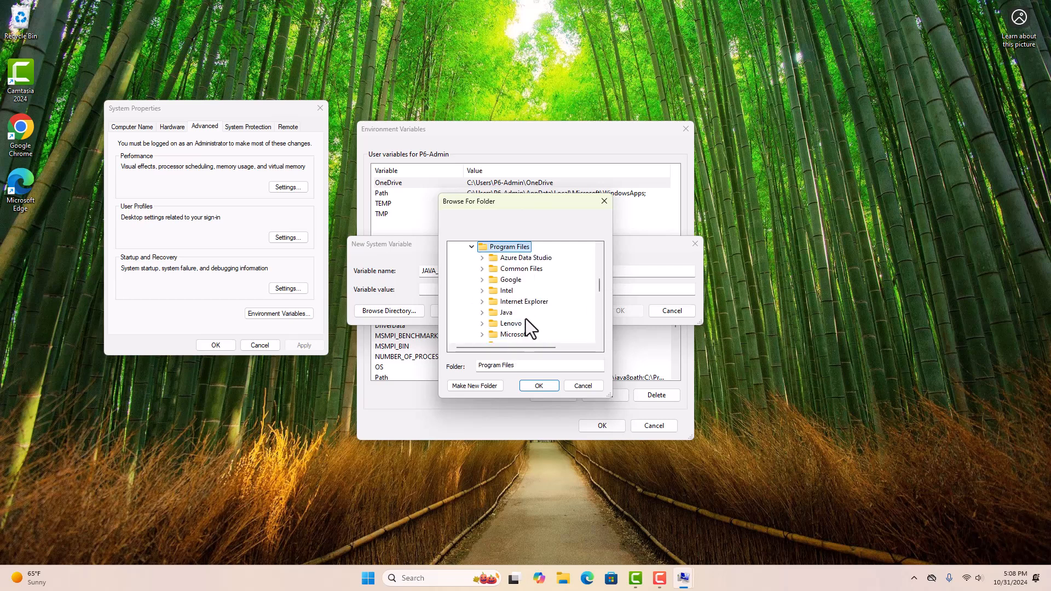
pyautogui.doubleClick(506, 313)
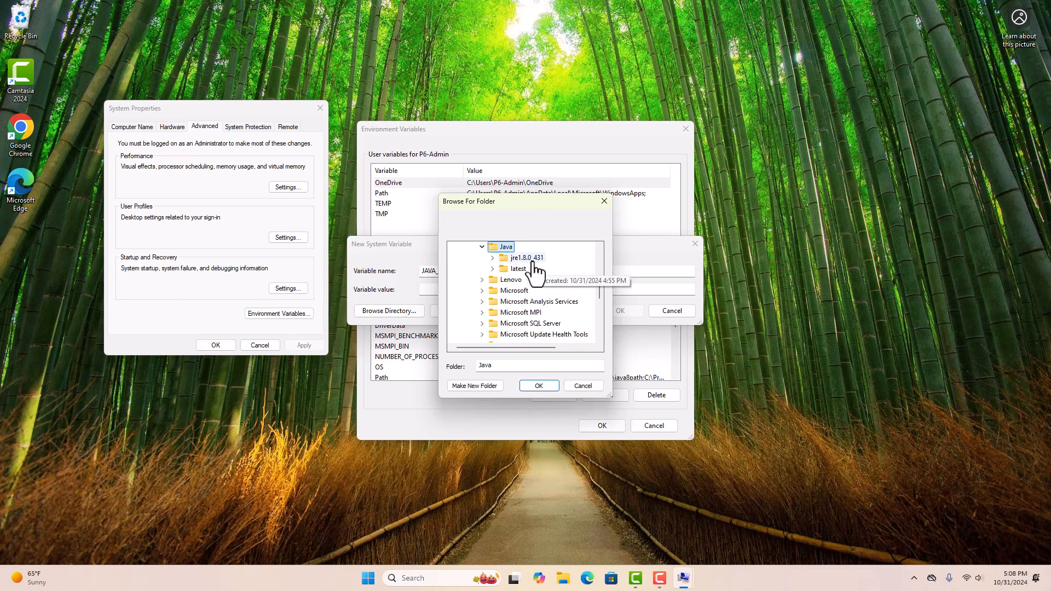
pyautogui.doubleClick(526, 259)
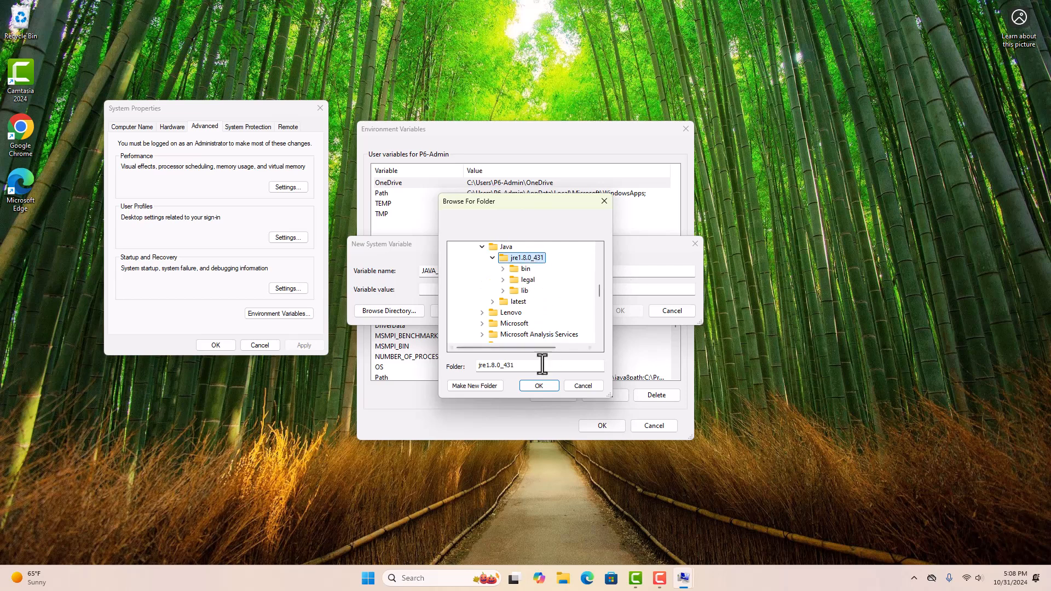
pyautogui.click(538, 386)
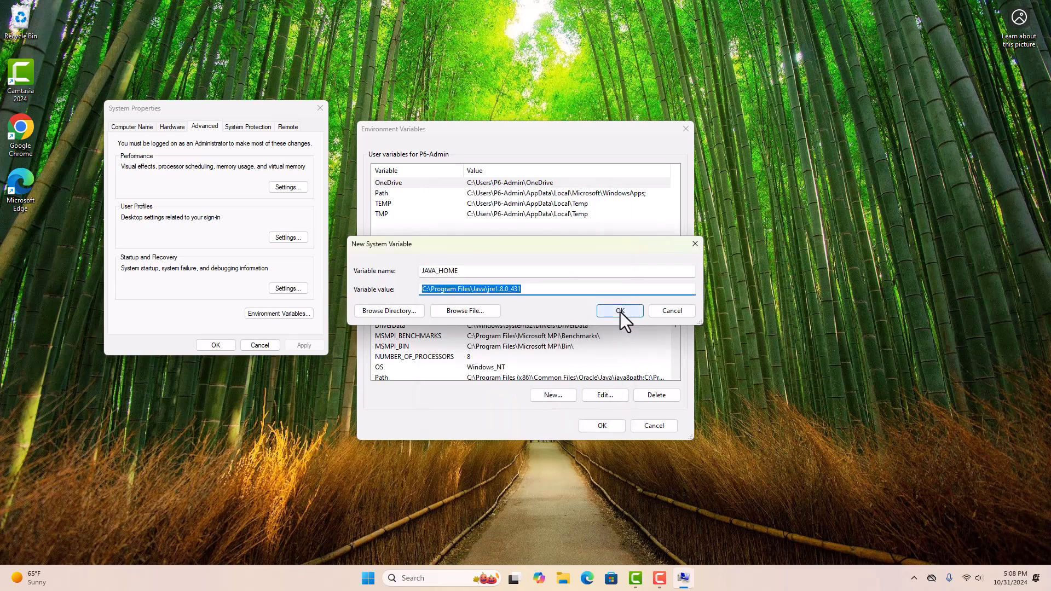
# - Save JAVA_HOME and close the Environment Variables and System Properties windows
pyautogui.click(620, 310)
pyautogui.click(603, 425)
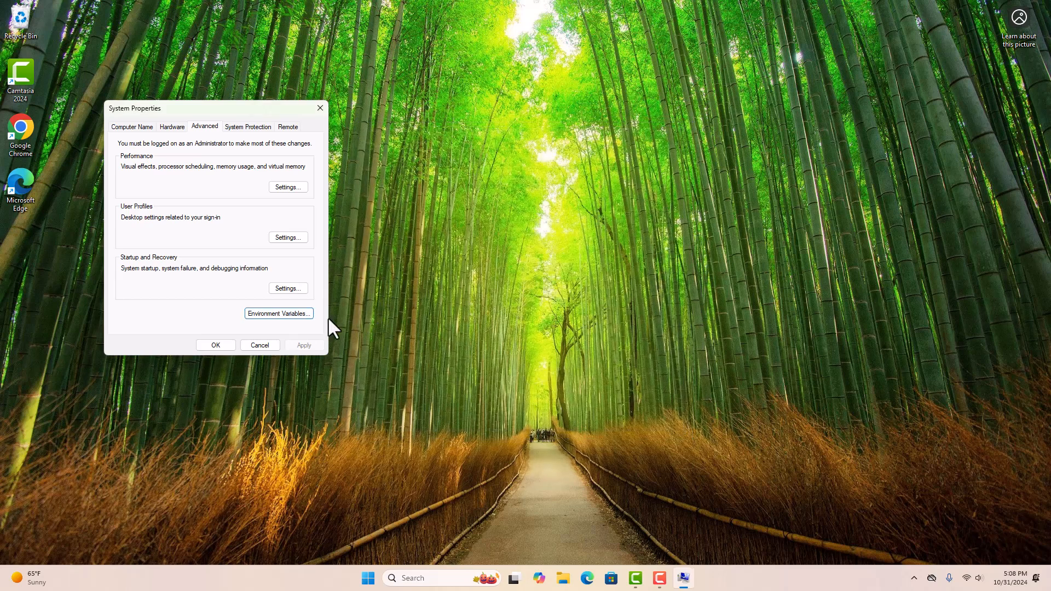
pyautogui.click(232, 345)
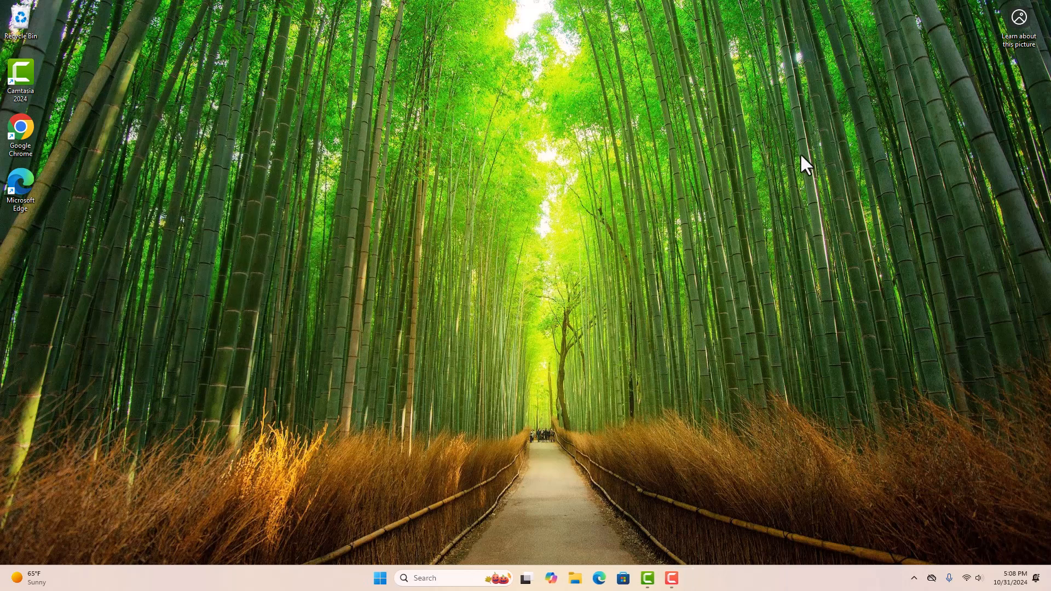
# - Go to Downloads\V1039528-01\P6_R2312_Database in File Explorer and run dbsetup
pyautogui.click(575, 578)
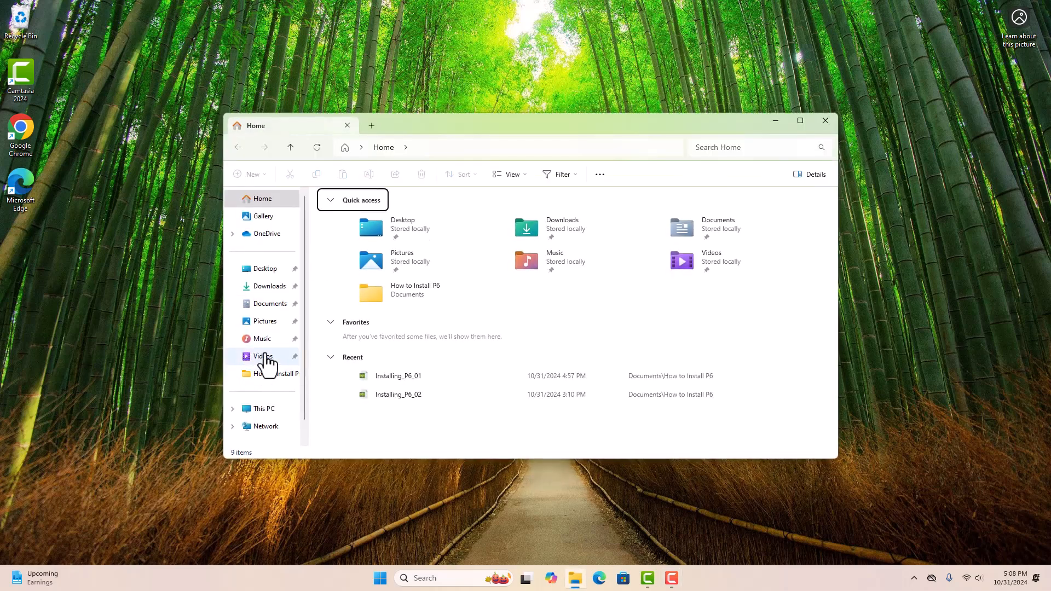
pyautogui.click(268, 286)
pyautogui.doubleClick(369, 334)
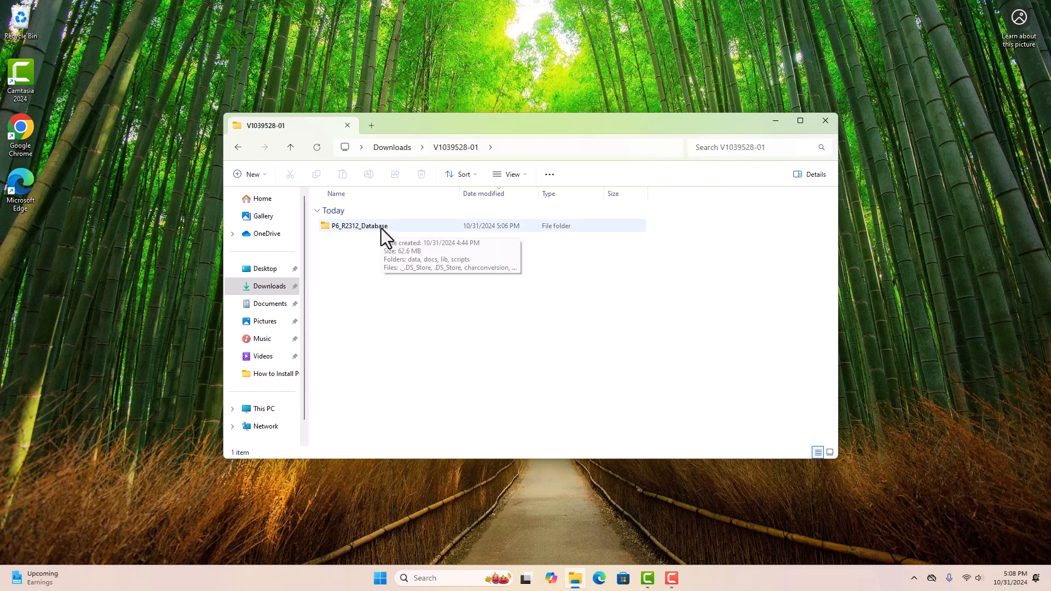
pyautogui.click(382, 231)
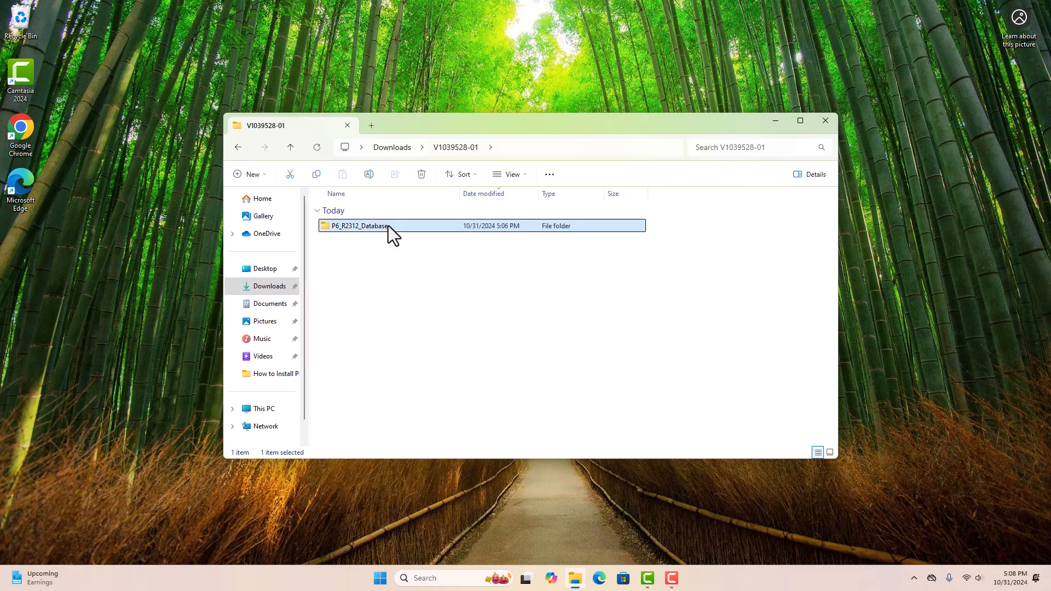
pyautogui.doubleClick(388, 230)
pyautogui.scroll(-1, 394, 339)
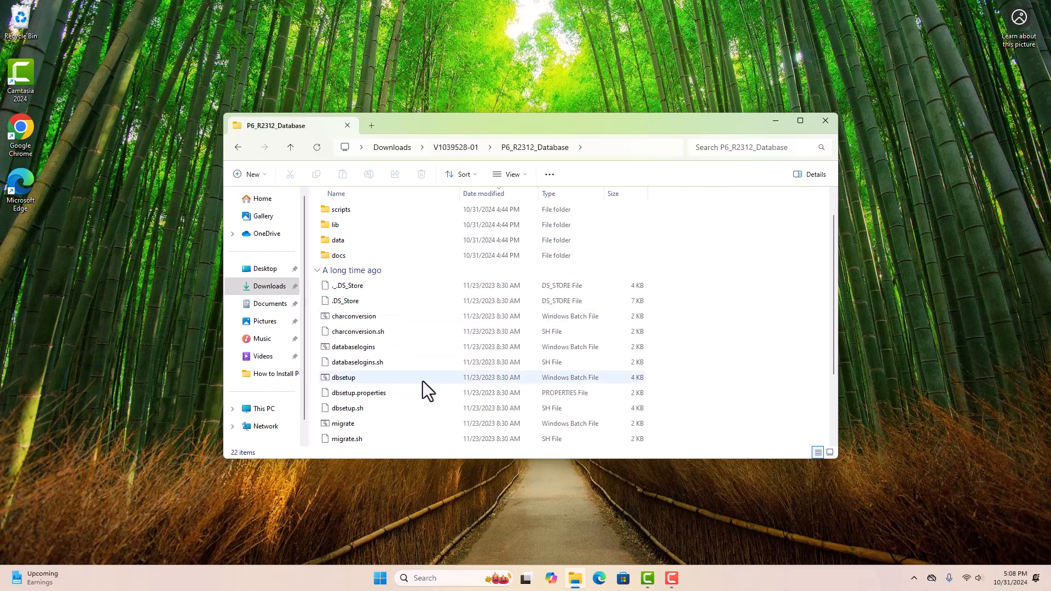
pyautogui.click(393, 378)
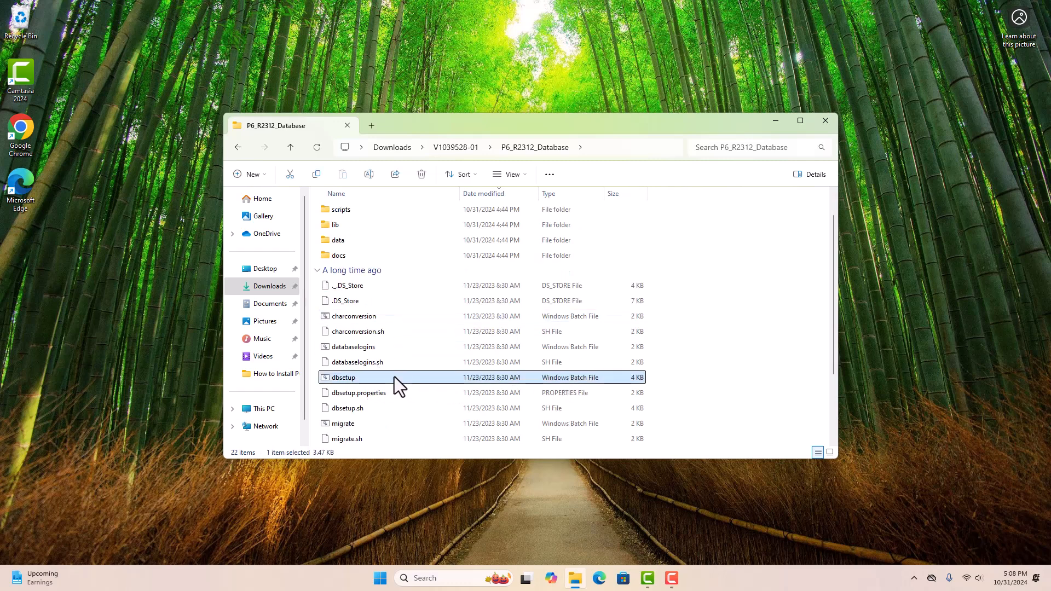
pyautogui.doubleClick(390, 379)
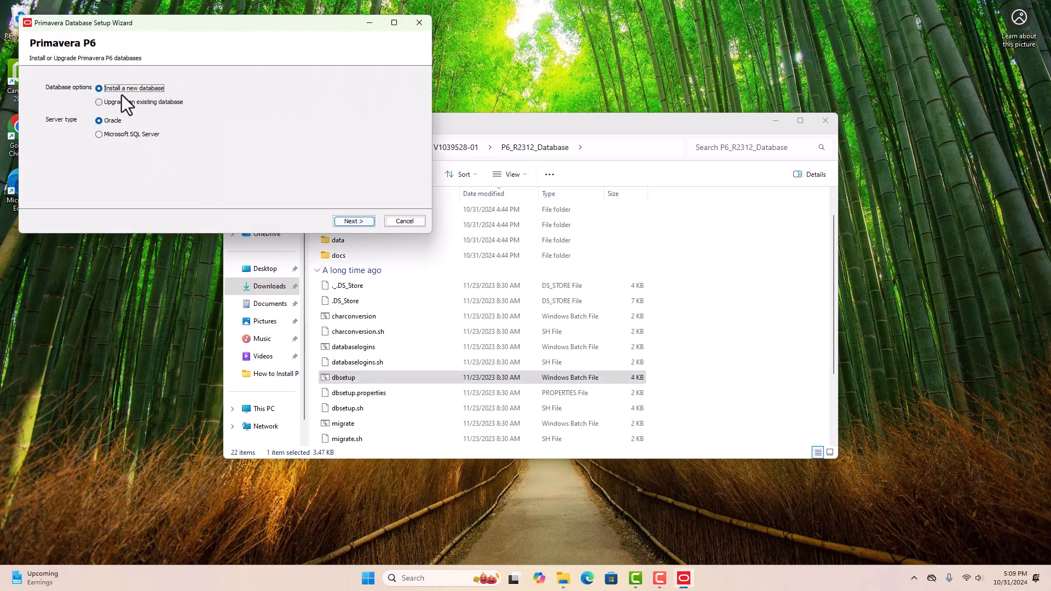
# - Choose Microsoft SQL Server as the server type and enter the sa DBA password
pyautogui.click(122, 134)
pyautogui.click(353, 221)
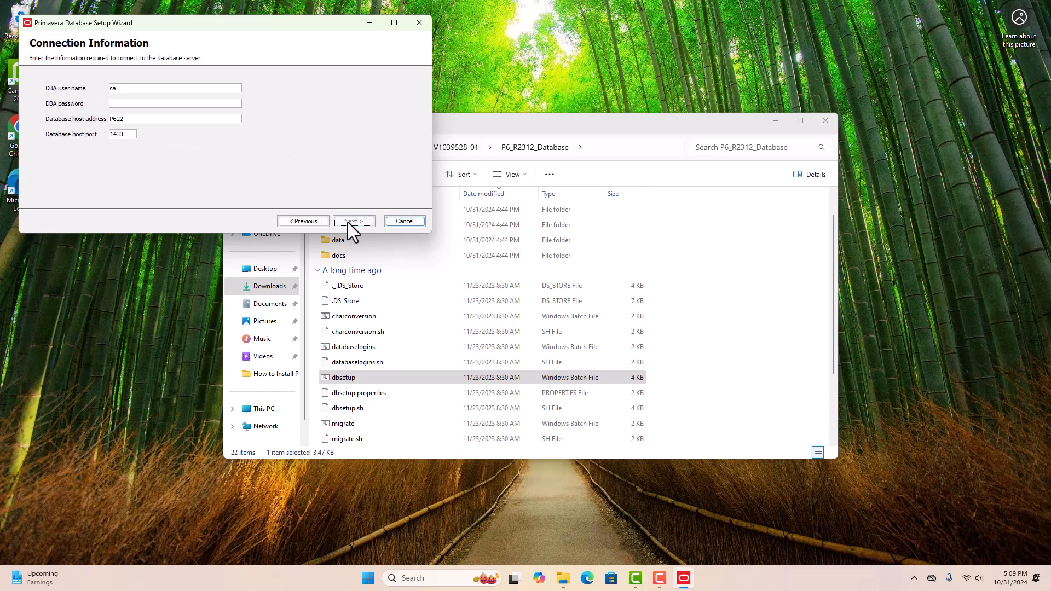
pyautogui.click(127, 104)
pyautogui.write('••••••••')
pyautogui.click(359, 219)
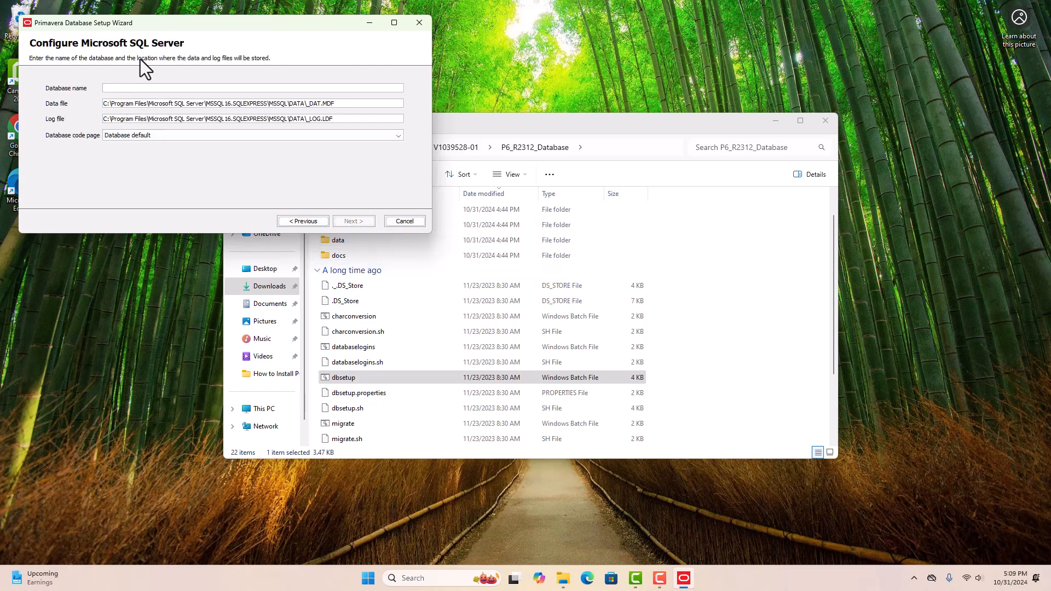
# - Name the database PMDB and set the privileged and public user passwords
pyautogui.write('PMDB')
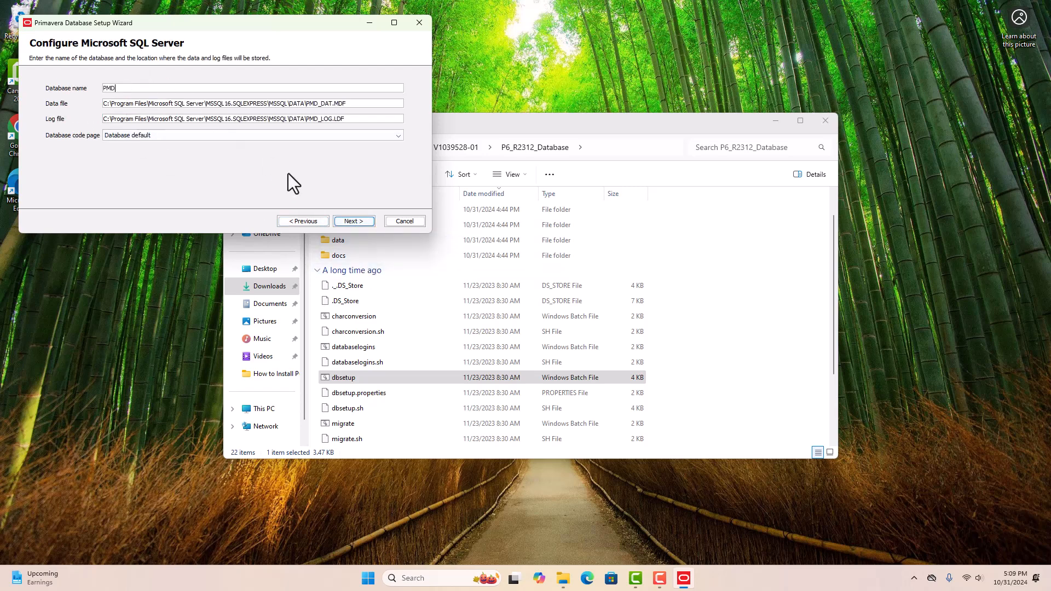
pyautogui.click(353, 221)
pyautogui.click(152, 121)
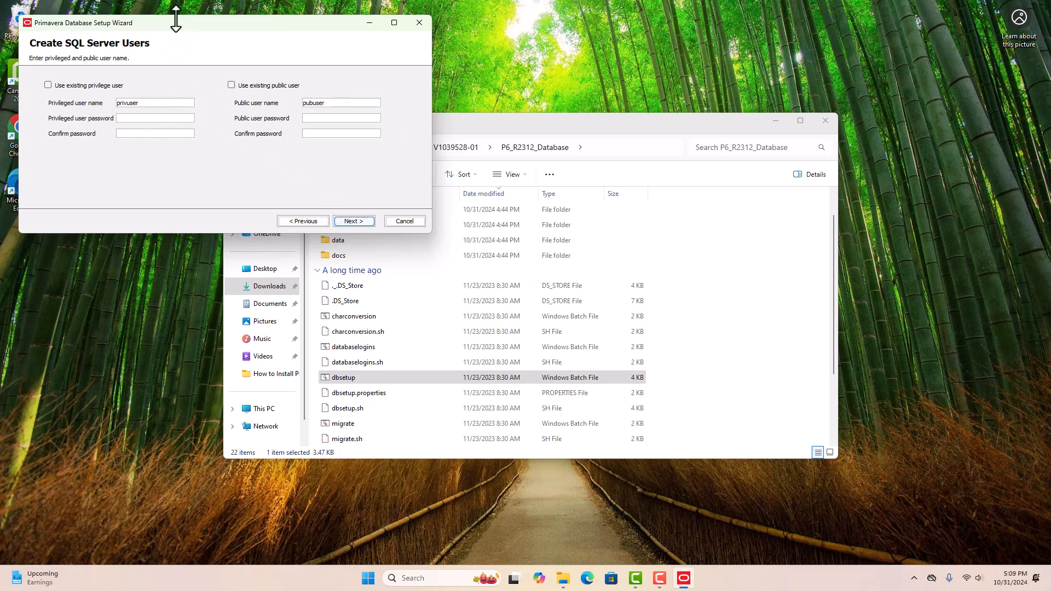
pyautogui.write('admin')
pyautogui.press('Tab')
pyautogui.write('admin')
pyautogui.press('Tab')
pyautogui.press('Tab')
pyautogui.write('admin')
pyautogui.press('Tab')
pyautogui.write('admin')
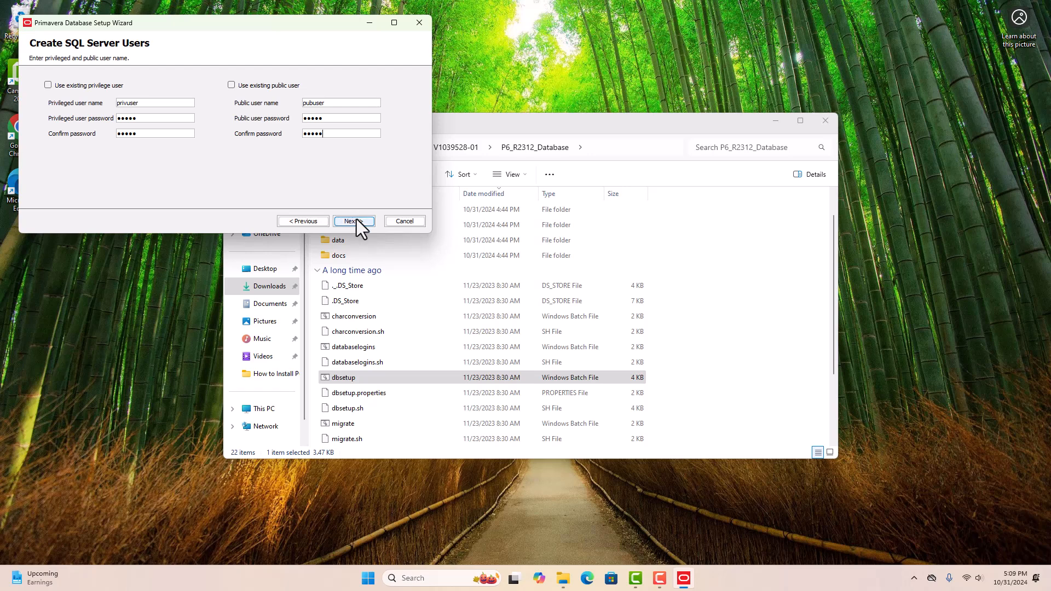
pyautogui.press('Return')
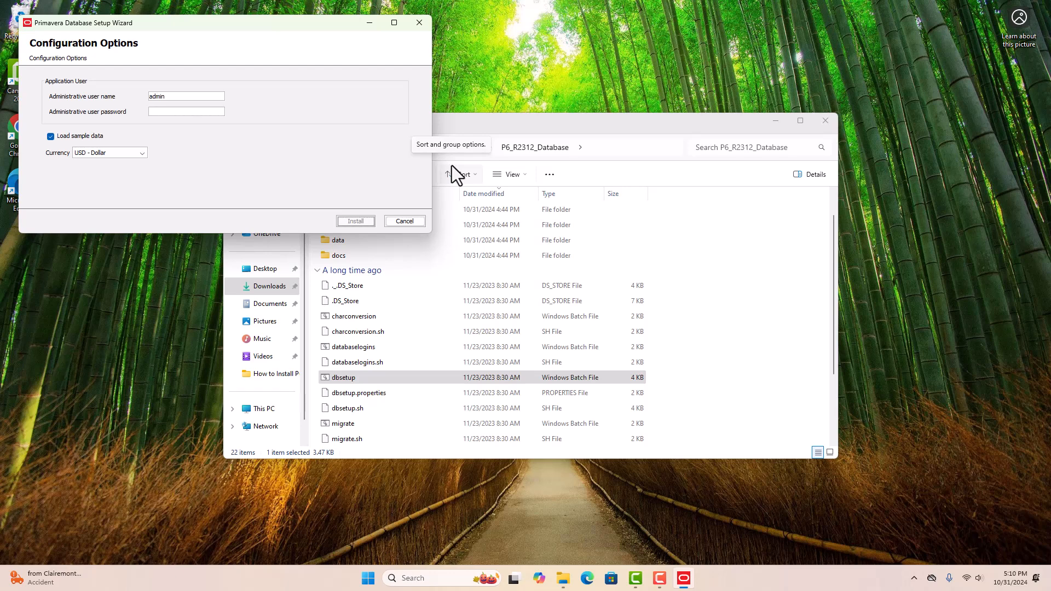
# - Enter the administrative user password in the Database Setup Wizard
pyautogui.click(295, 172)
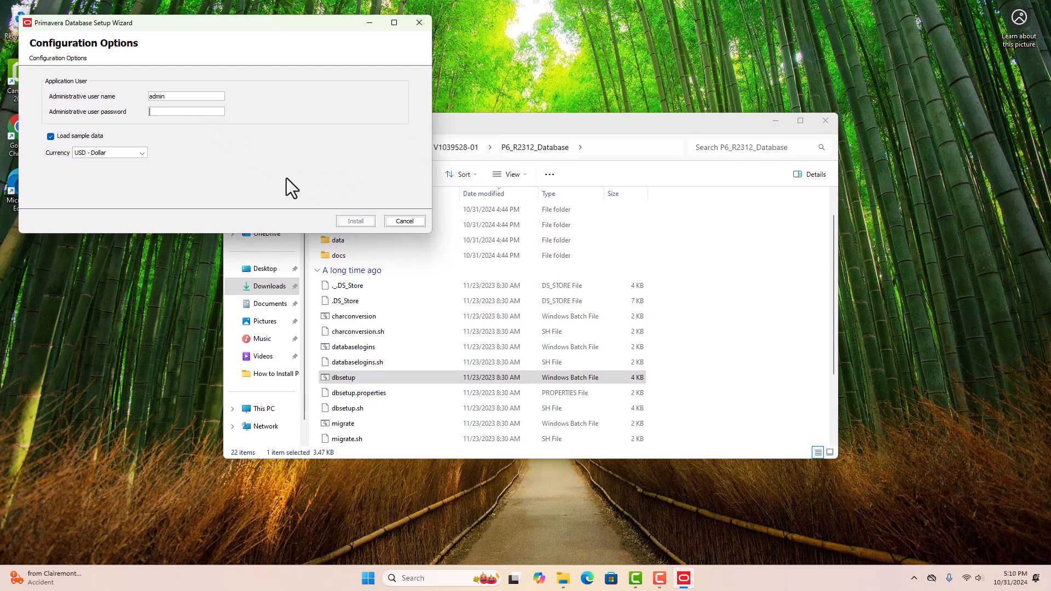
pyautogui.write('****')
pyautogui.press('BackSpace')
pyautogui.press('BackSpace')
pyautogui.press('BackSpace')
pyautogui.press('BackSpace')
pyautogui.hotkey('ctrl', 'v')
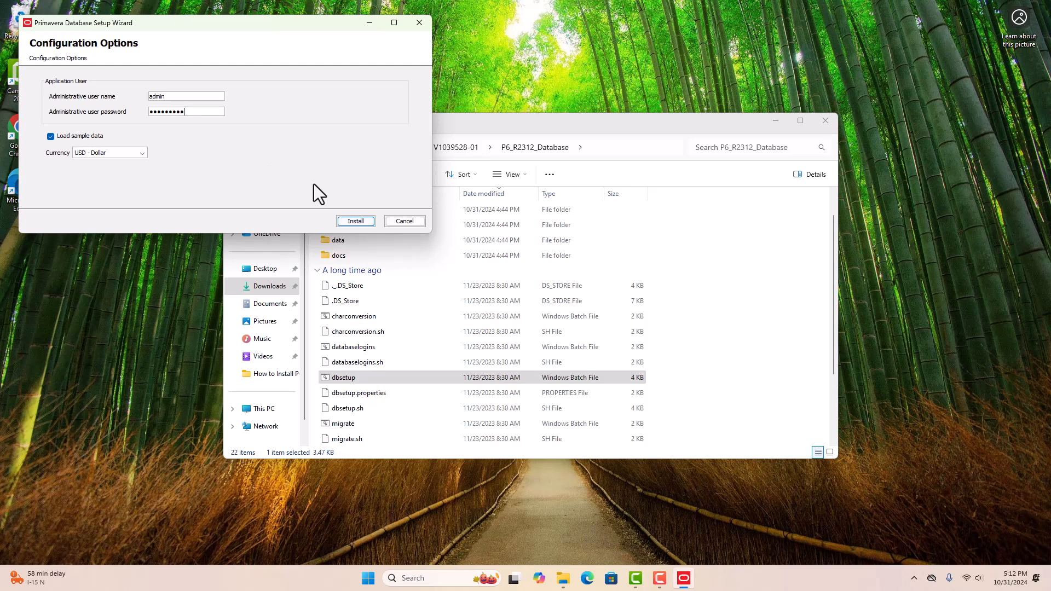
# - Install PMDB with sample data in USD and close the completed wizard
pyautogui.click(356, 220)
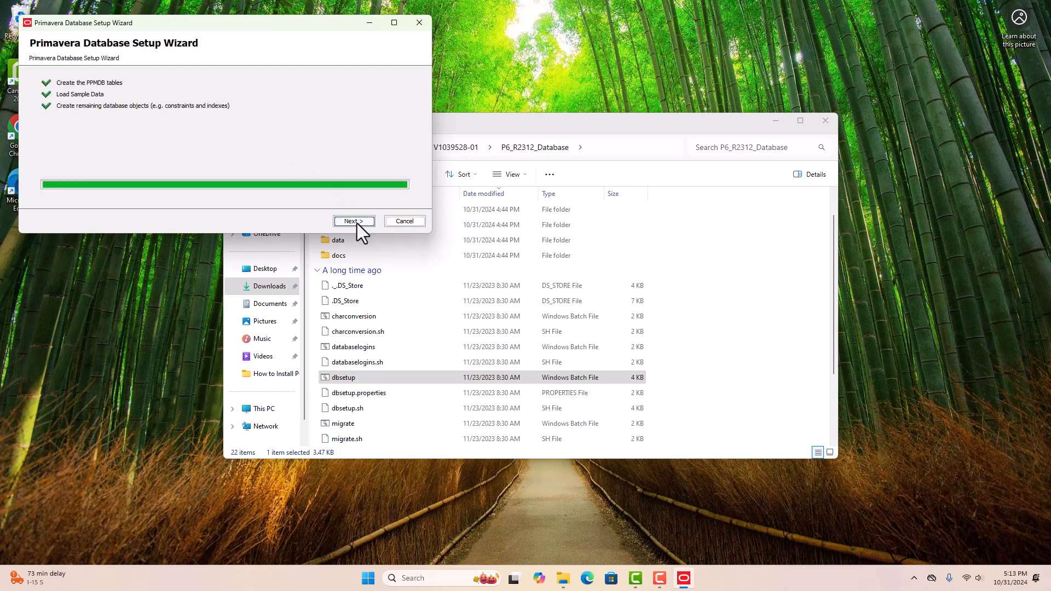
pyautogui.click(354, 221)
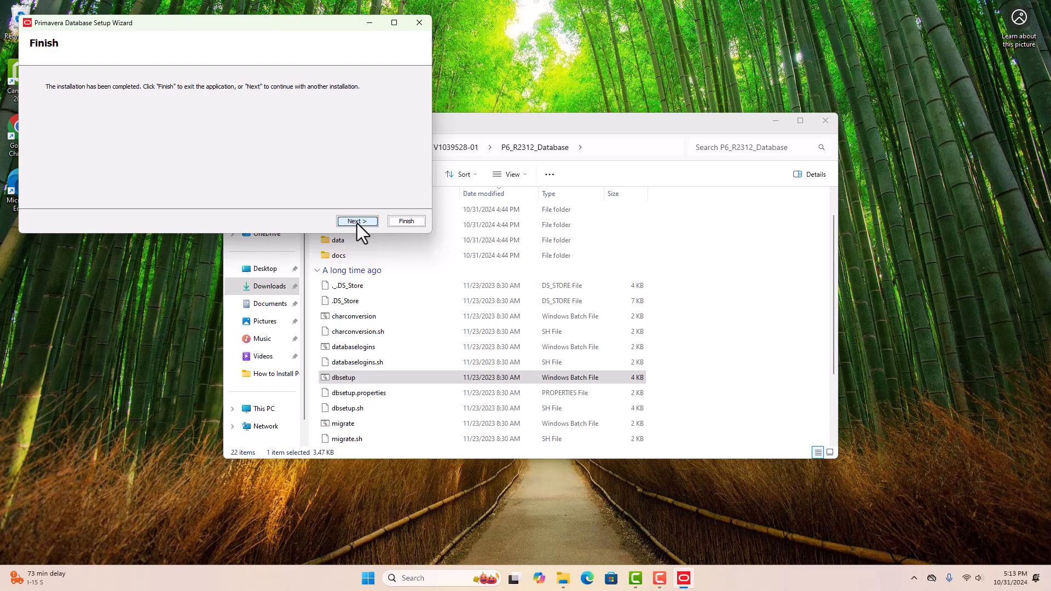
pyautogui.click(406, 221)
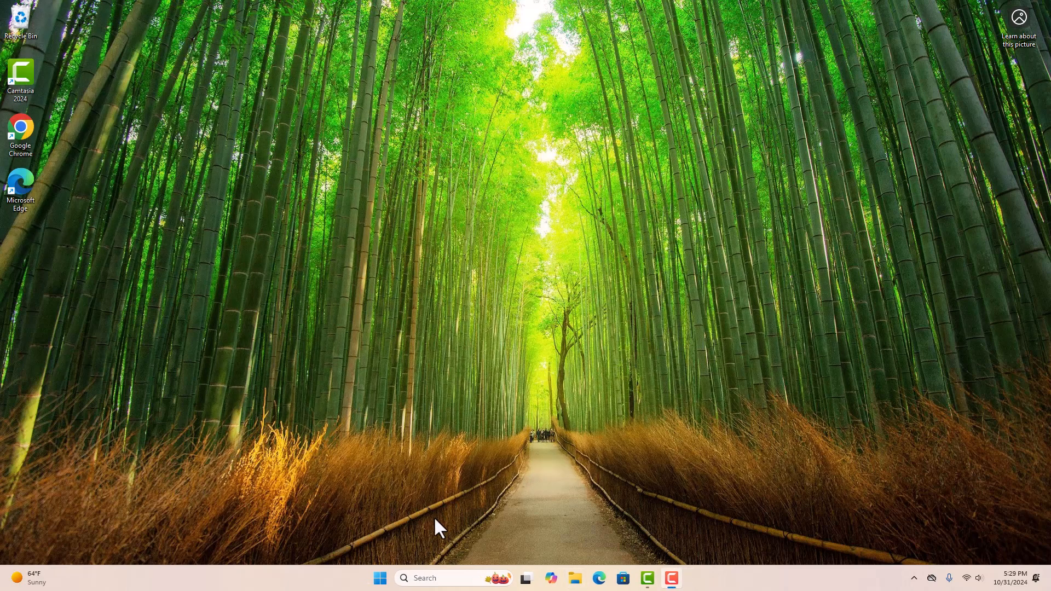
# - Launch P6 Professional 23 from the Start search
pyautogui.click(380, 578)
pyautogui.write('p6')
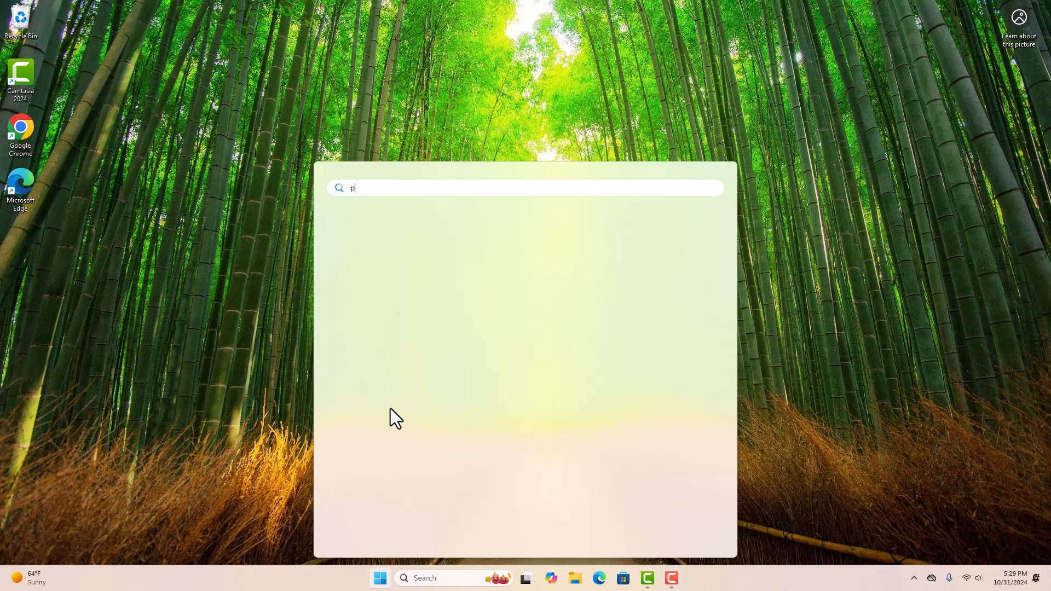
pyautogui.click(393, 261)
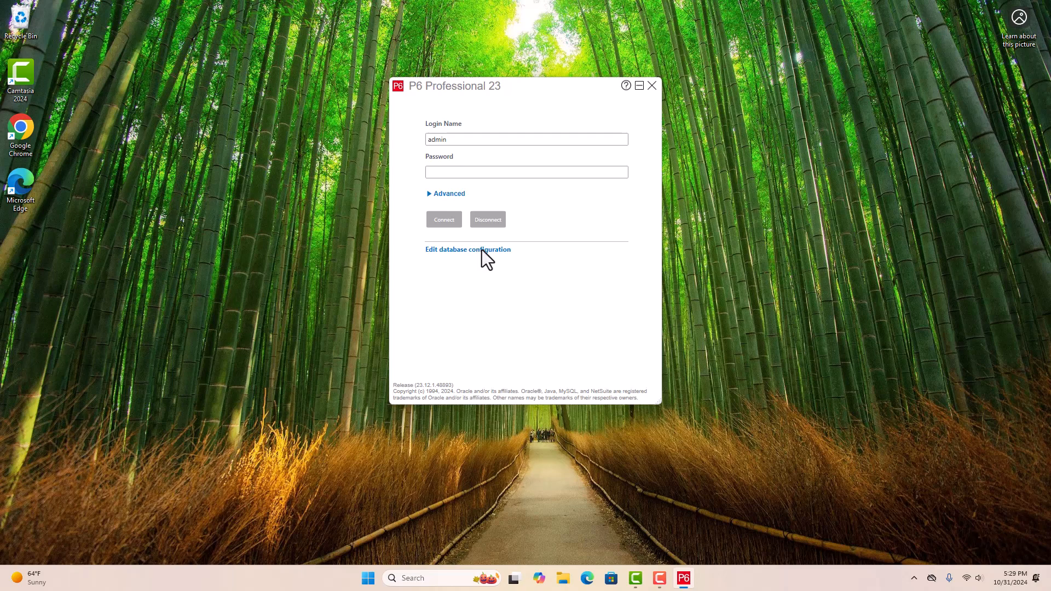
# - Add a Microsoft SQL Server Express connection aliased PMDB with string P622\SQLEXPRESS/PMDB
pyautogui.click(480, 250)
pyautogui.click(326, 121)
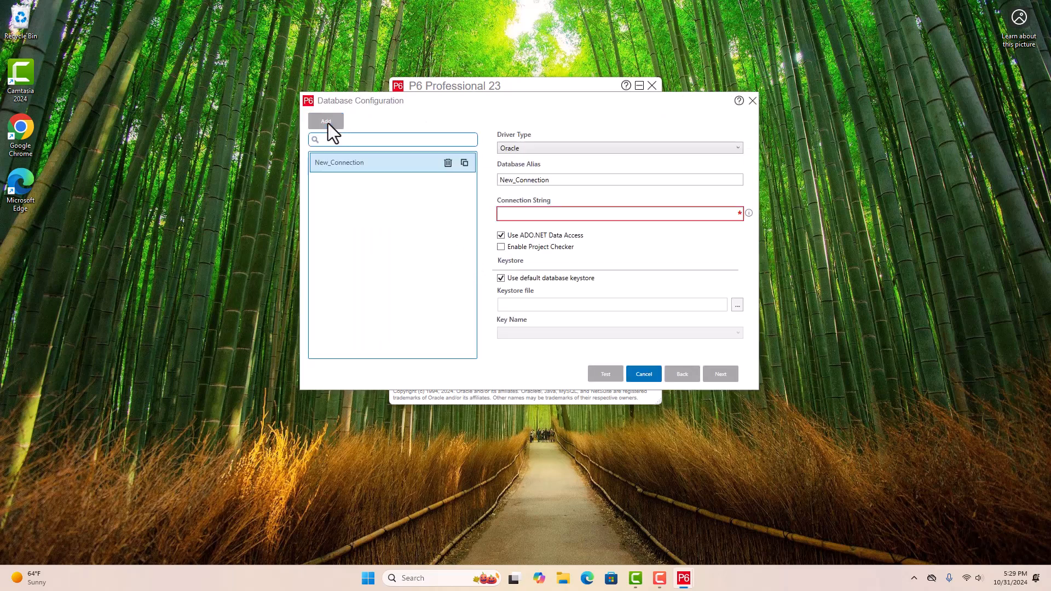
pyautogui.click(538, 149)
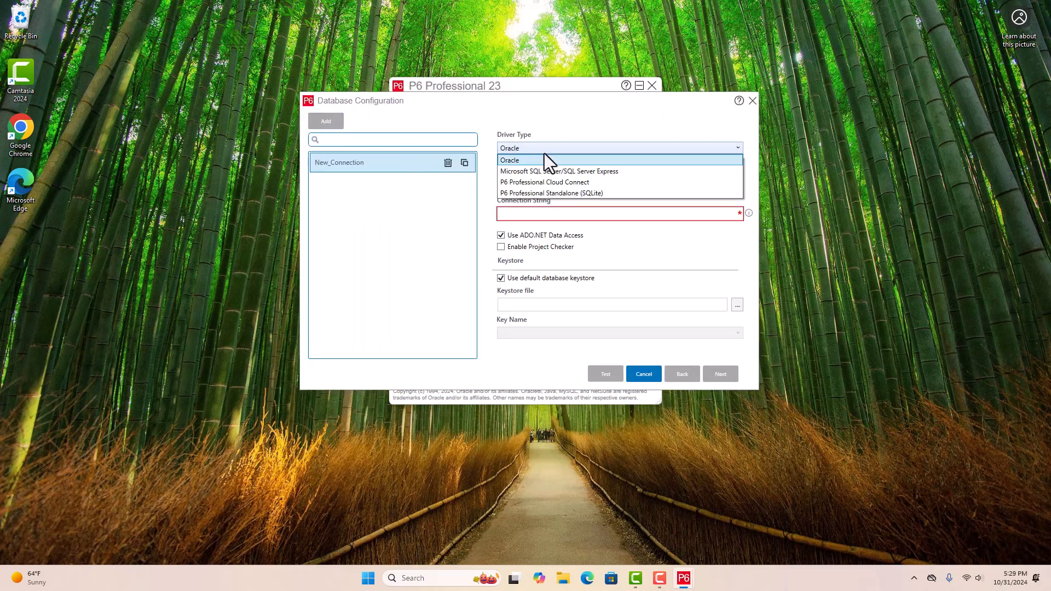
pyautogui.click(572, 171)
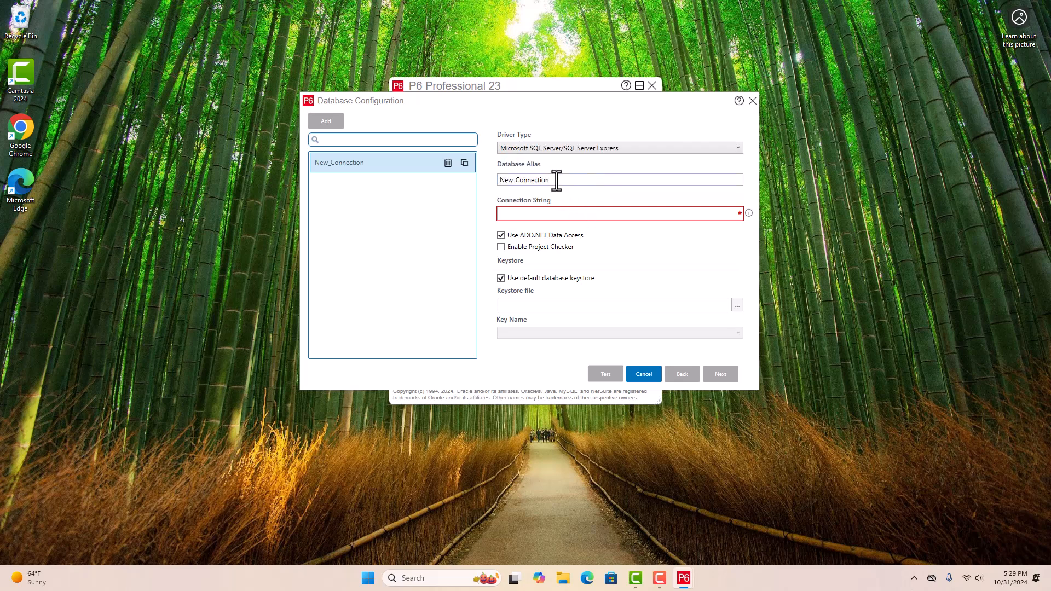
pyautogui.doubleClick(556, 180)
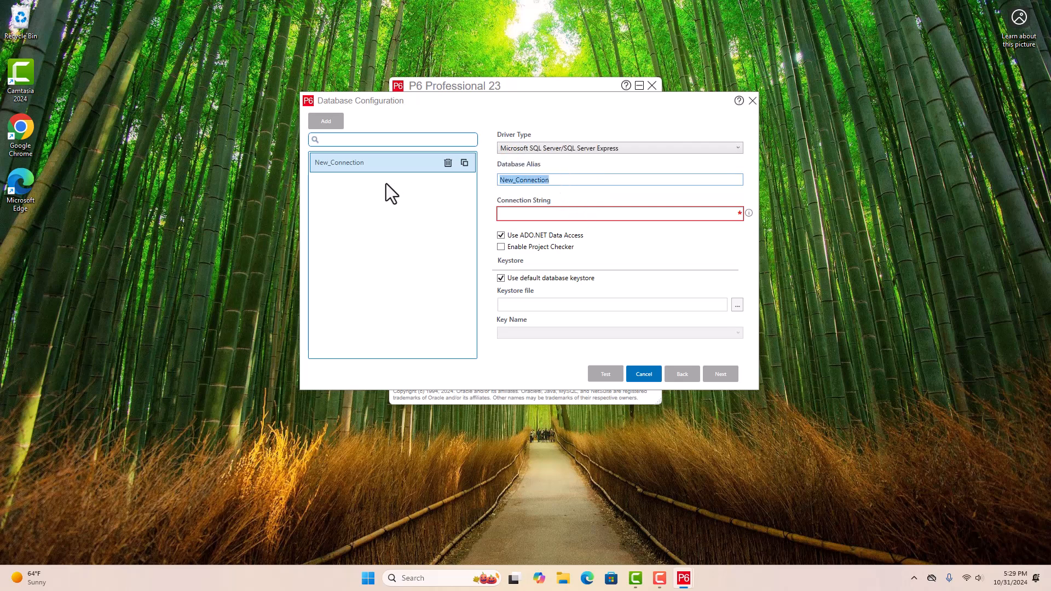
pyautogui.write('PMDB')
pyautogui.click(535, 214)
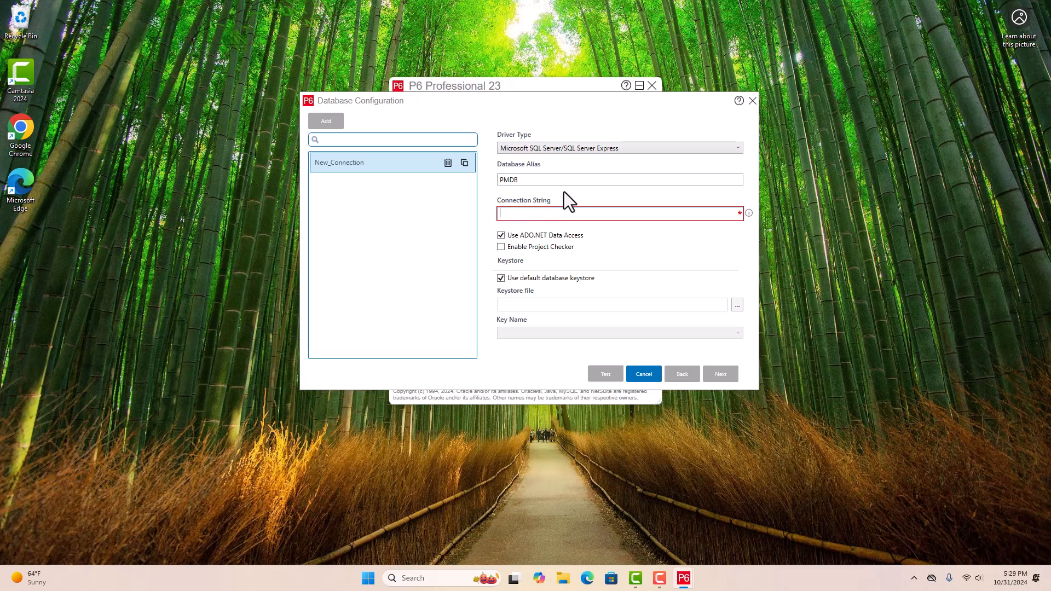
pyautogui.write('P622')
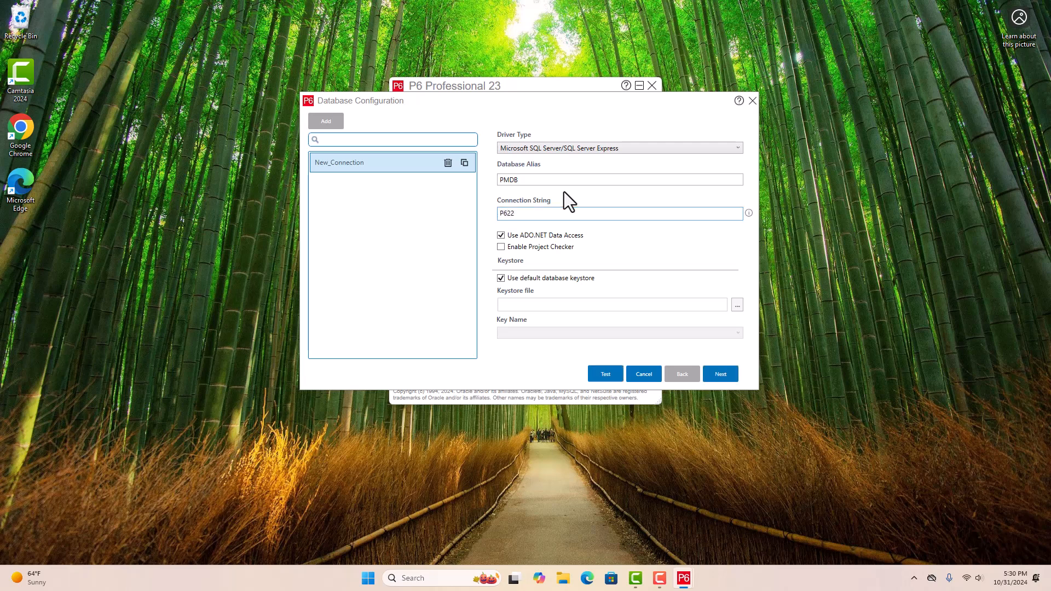
pyautogui.write('\\SQLEXPRESS/PMDB')
# - Enter public login username 'sa' and its password for the PMDB connection
pyautogui.click(721, 381)
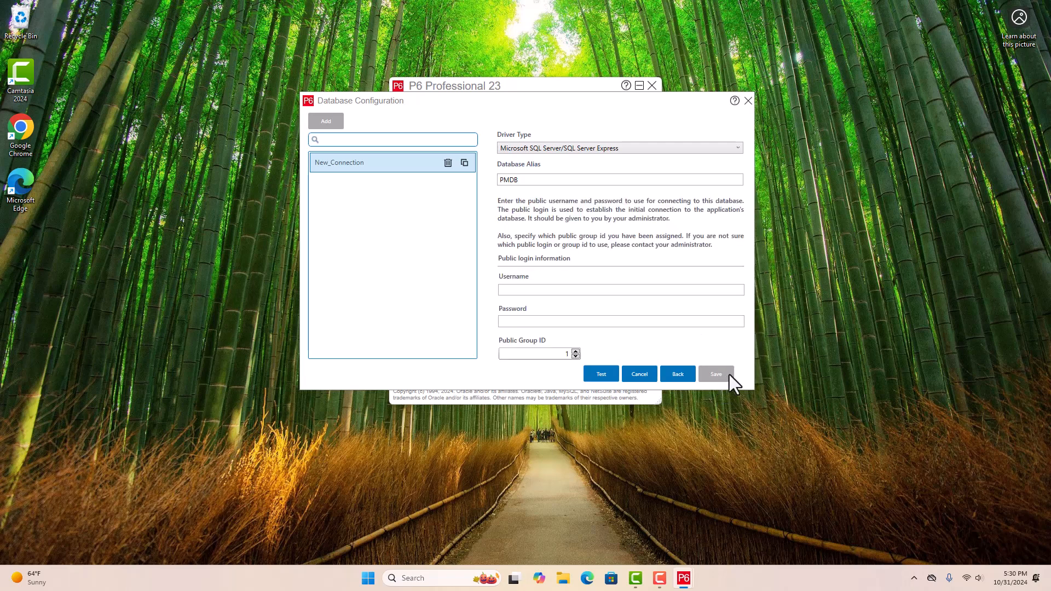
pyautogui.click(573, 292)
pyautogui.write('sa')
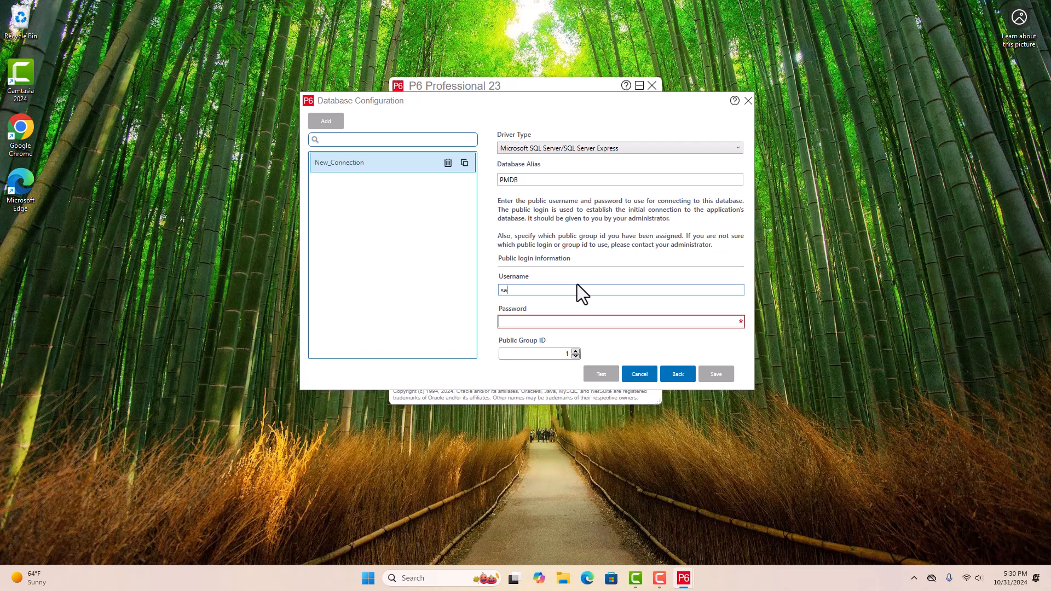
pyautogui.press('Tab')
pyautogui.write('********')
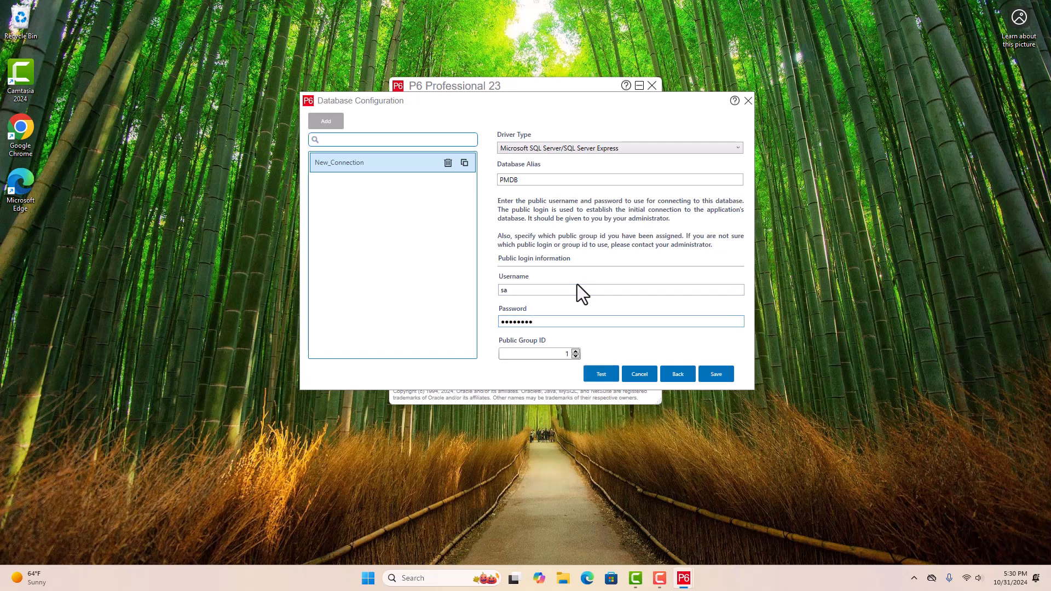
# - Save the PMDB connection, test it successfully, and close Database Configuration
pyautogui.click(715, 375)
pyautogui.click(549, 322)
pyautogui.click(590, 368)
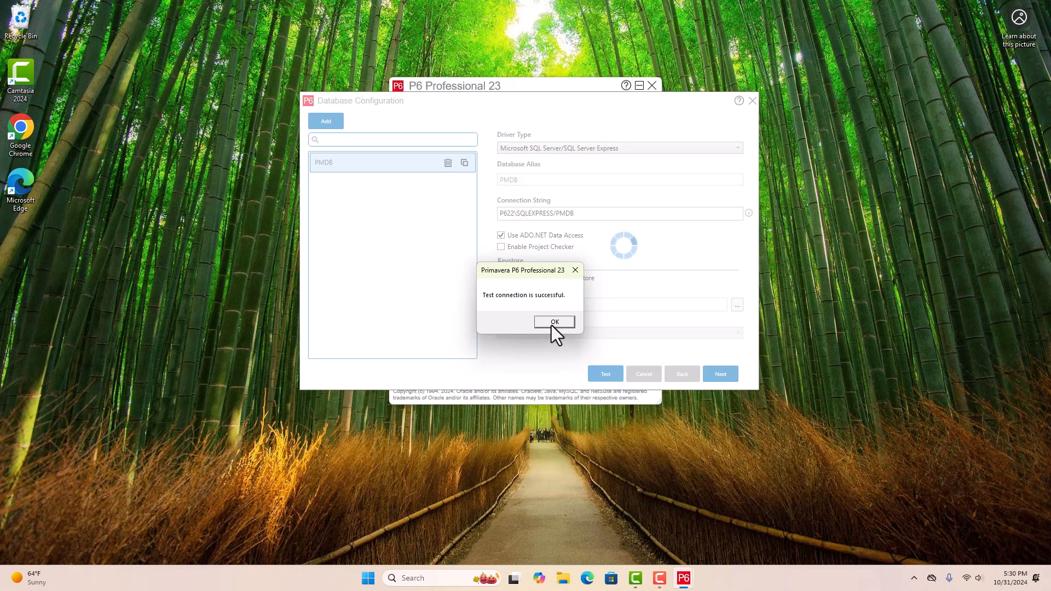
pyautogui.click(554, 324)
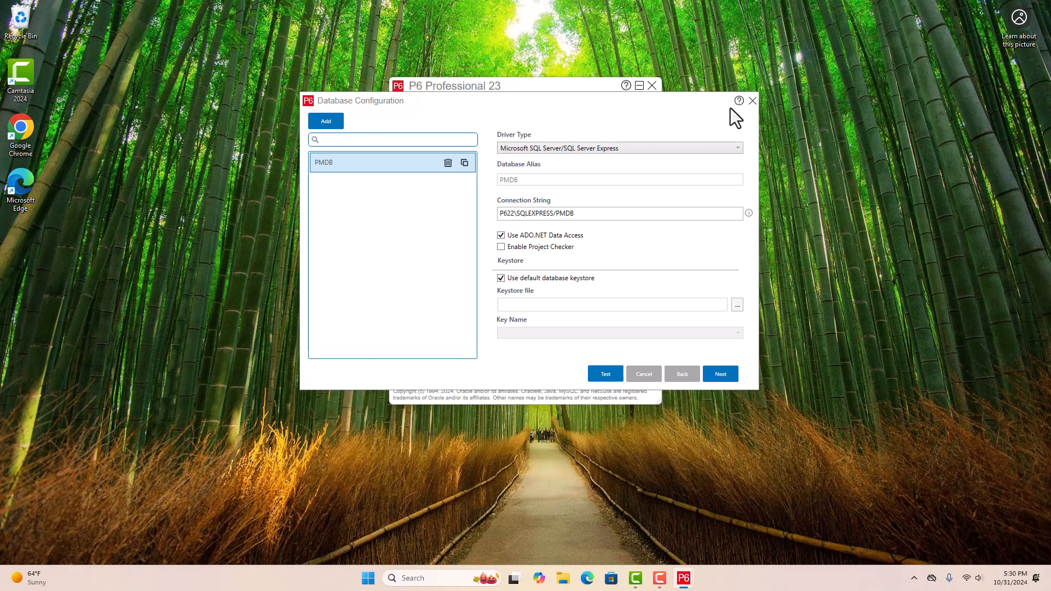
pyautogui.click(753, 101)
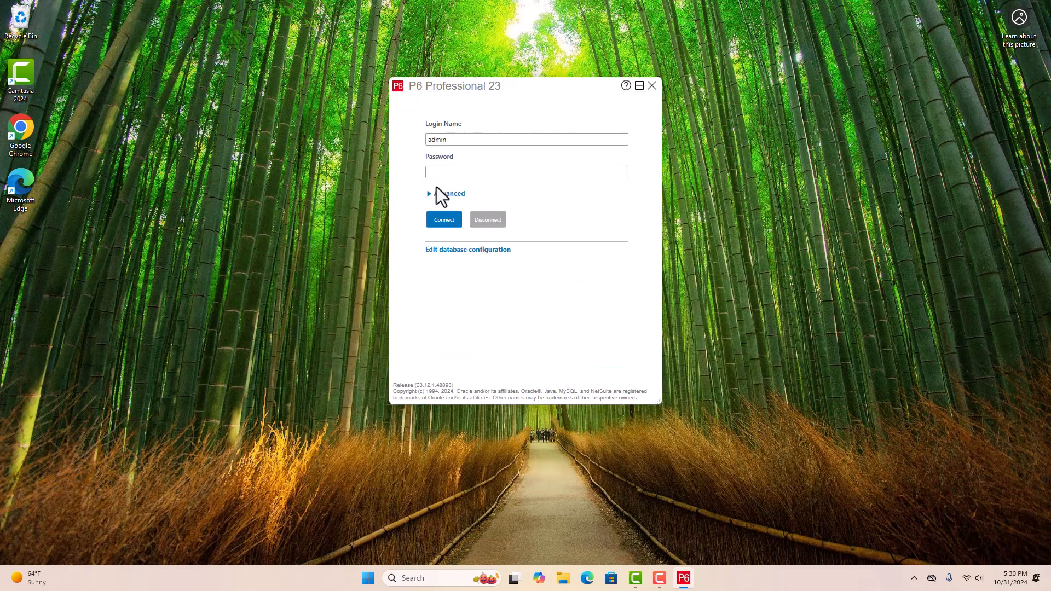
# - Log in to the PMDB database under Advanced with the admin password, dismissing the startup warning
pyautogui.click(430, 194)
pyautogui.click(469, 230)
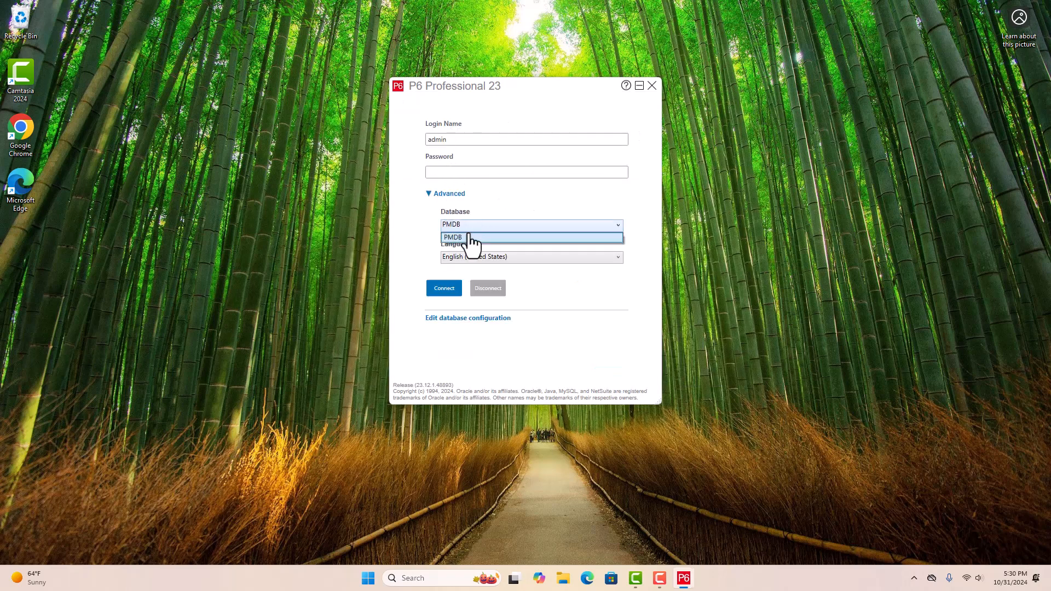
pyautogui.click(474, 239)
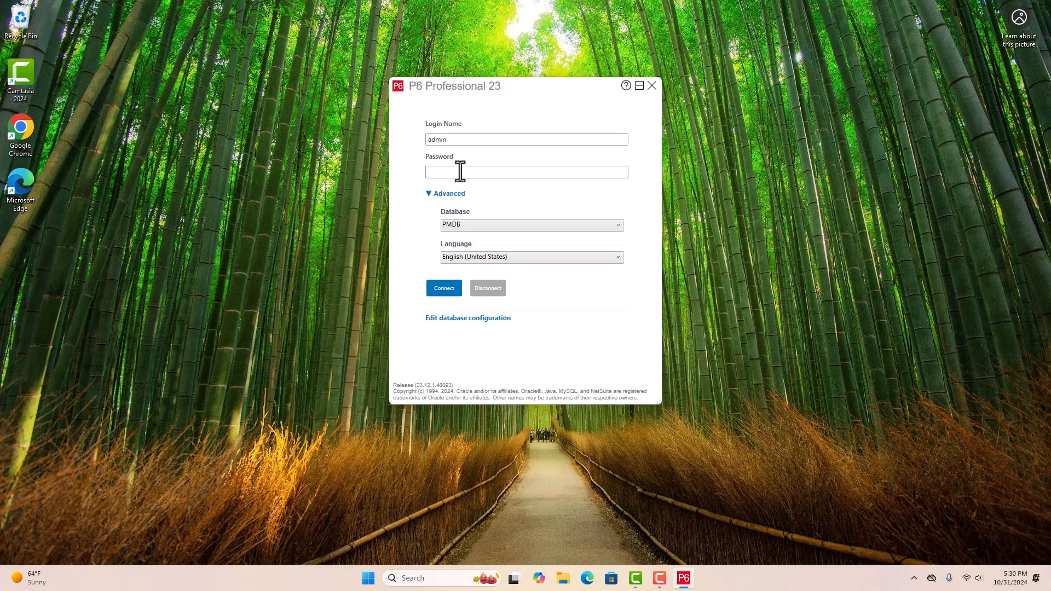
pyautogui.write('admin12345')
pyautogui.press('Return')
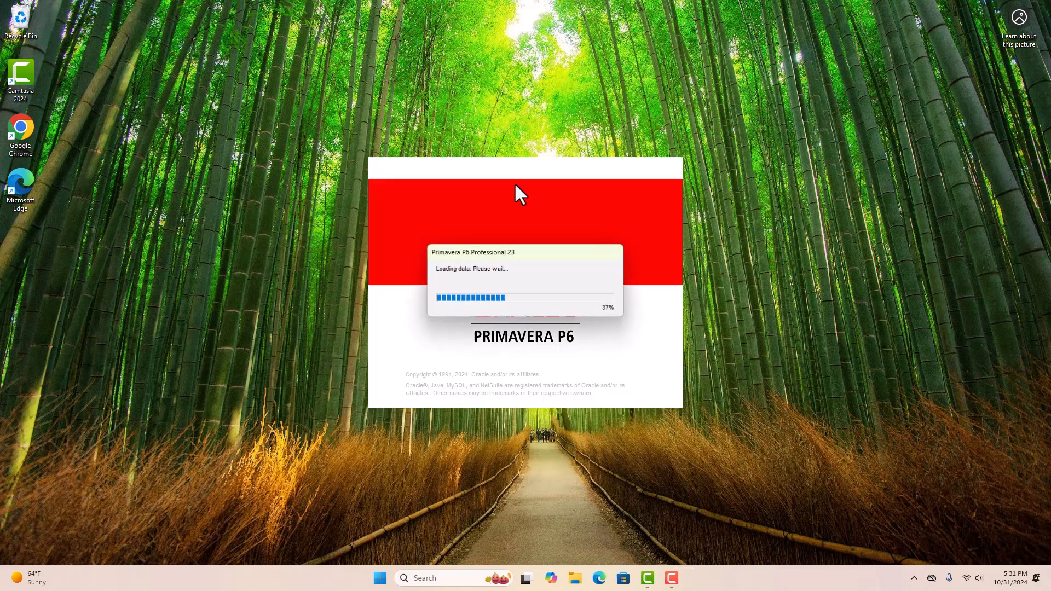
pyautogui.press('Return')
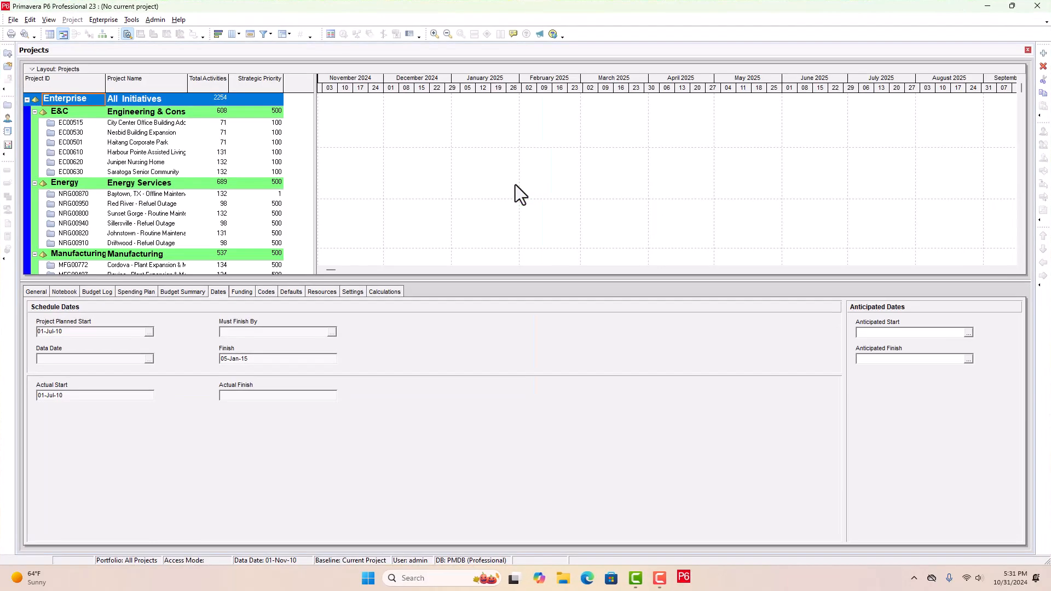